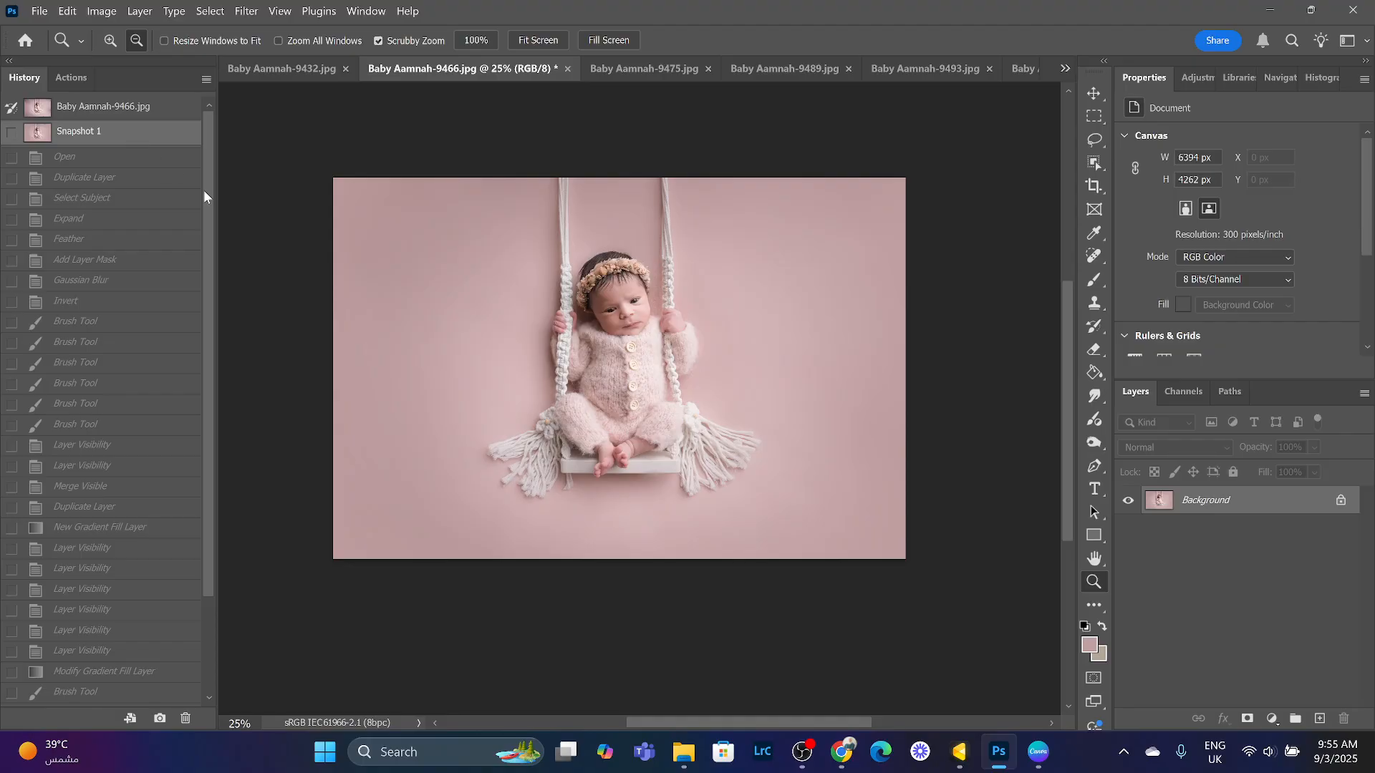
- Compare the edited Baby Aamnah-9466 image against its original history state and snapshot
{"action": "left_click", "coordinate": [179, 109]}
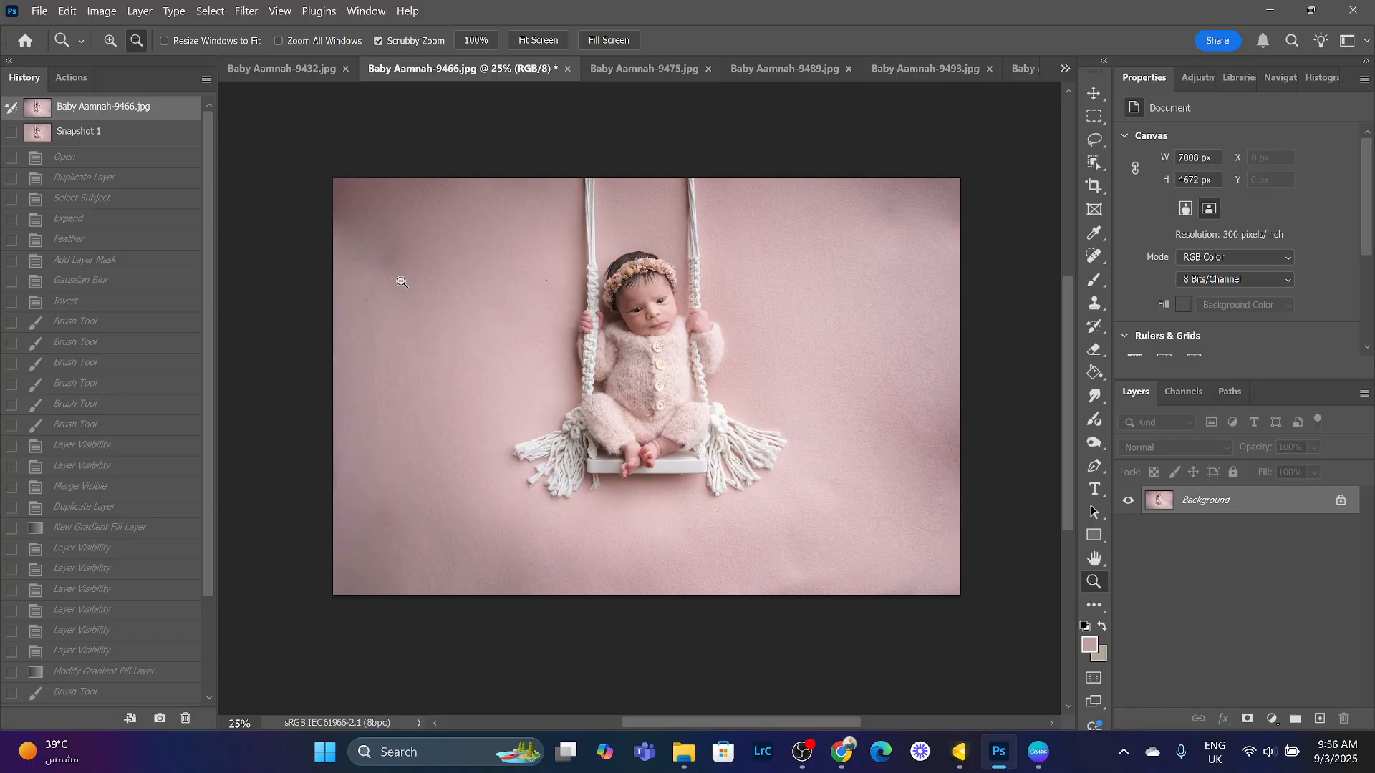
{"action": "left_click", "coordinate": [141, 136]}
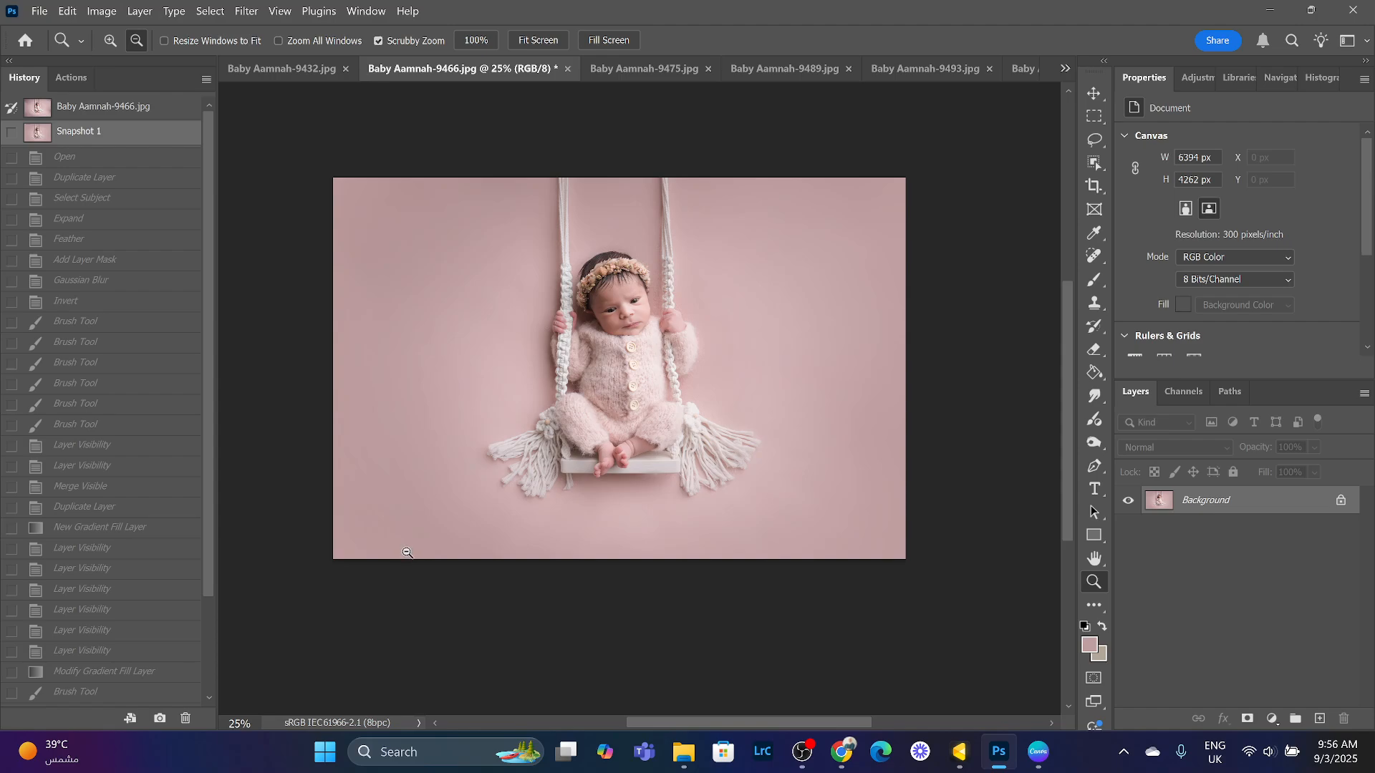
{"action": "left_click", "coordinate": [960, 751]}
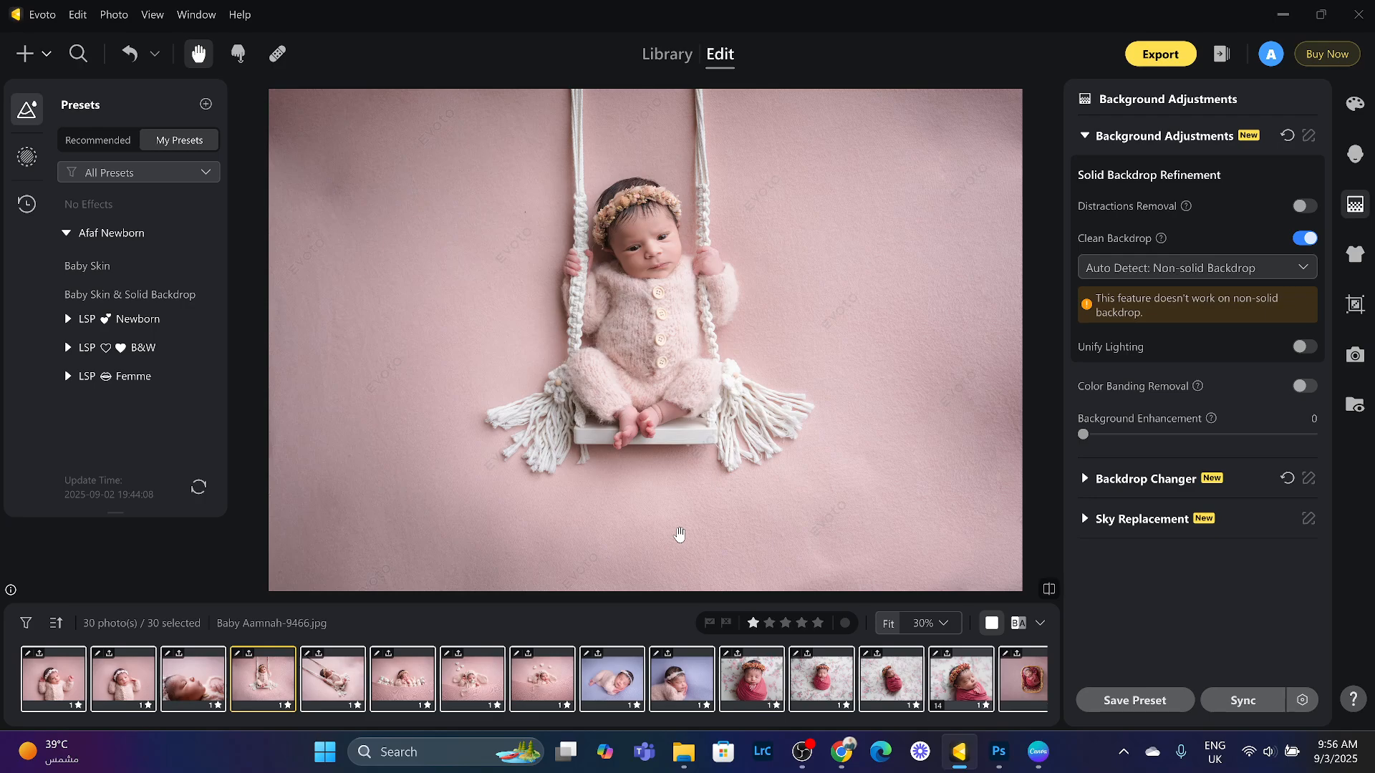
{"action": "left_click", "coordinate": [999, 753]}
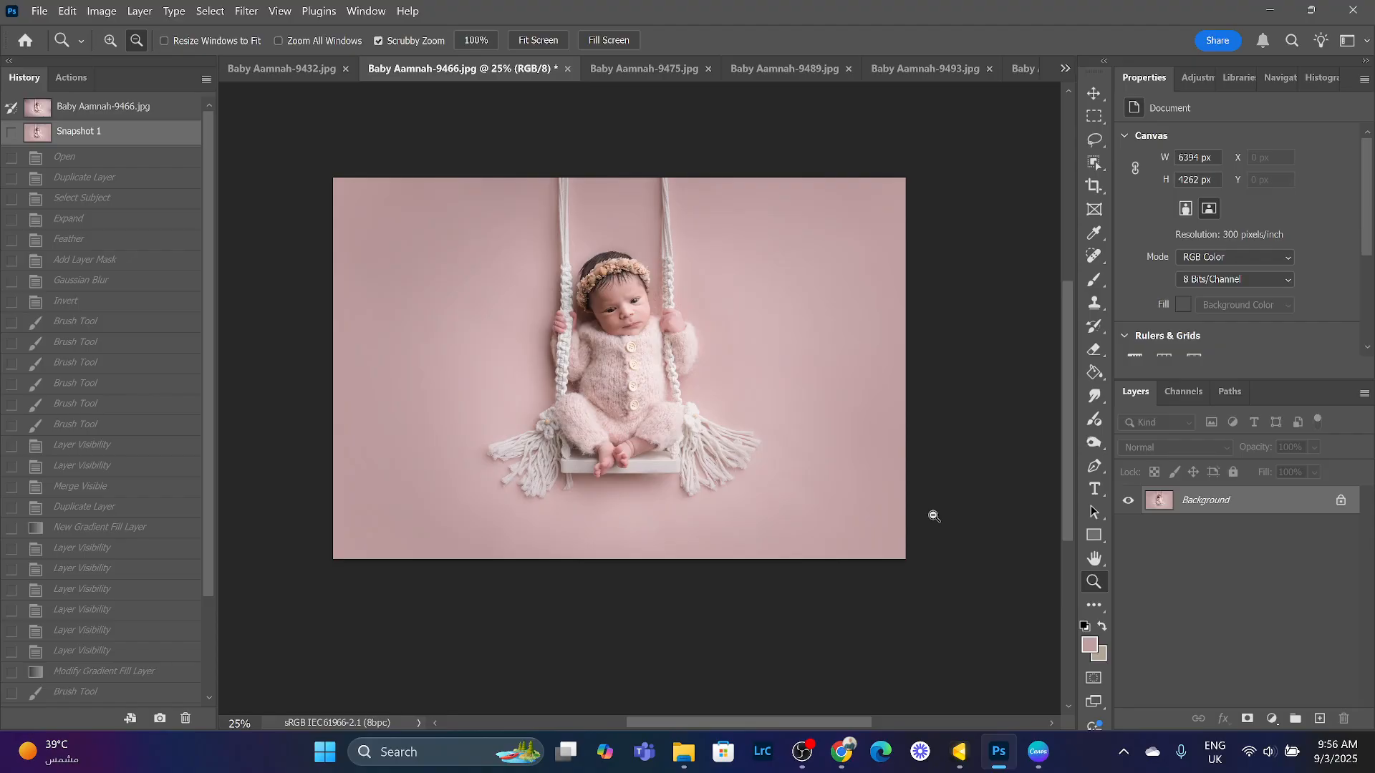
{"action": "left_click", "coordinate": [158, 109]}
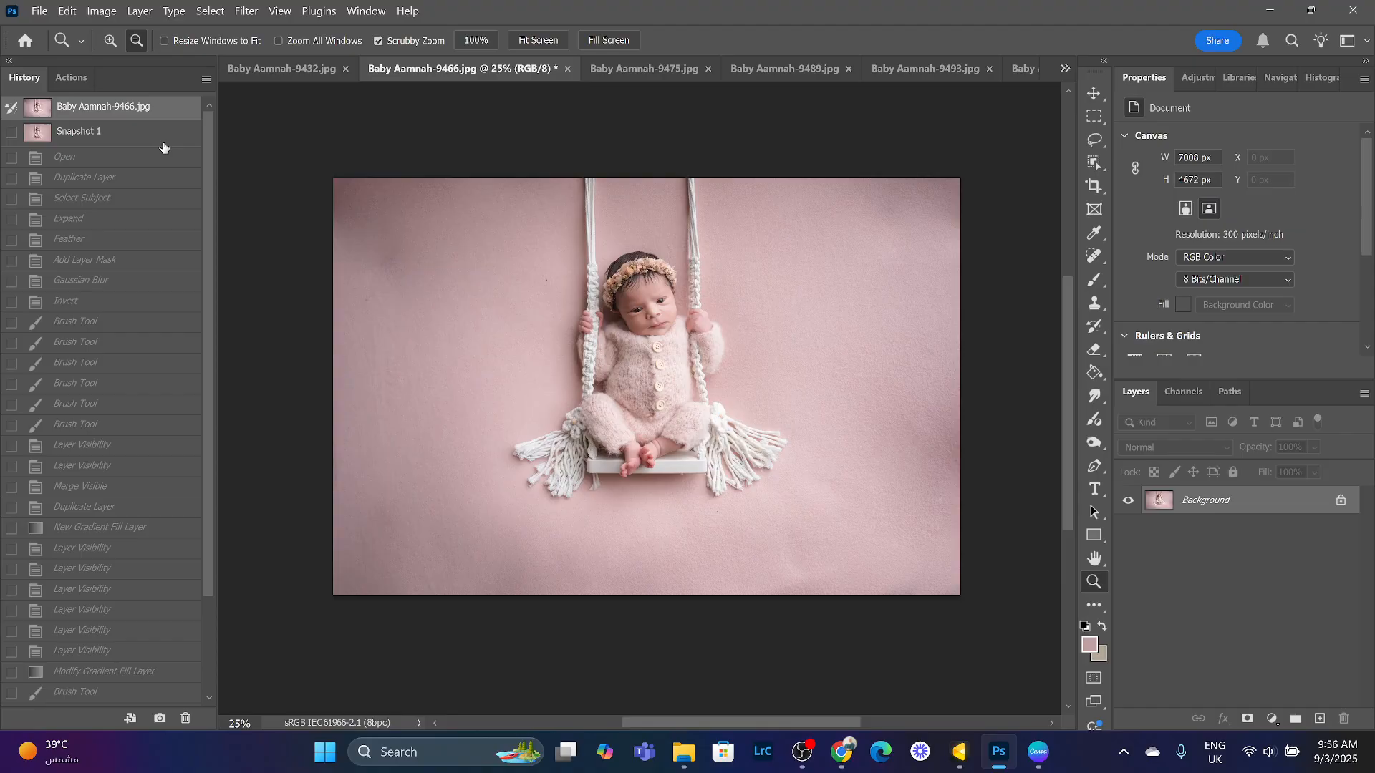
{"action": "left_click", "coordinate": [164, 143]}
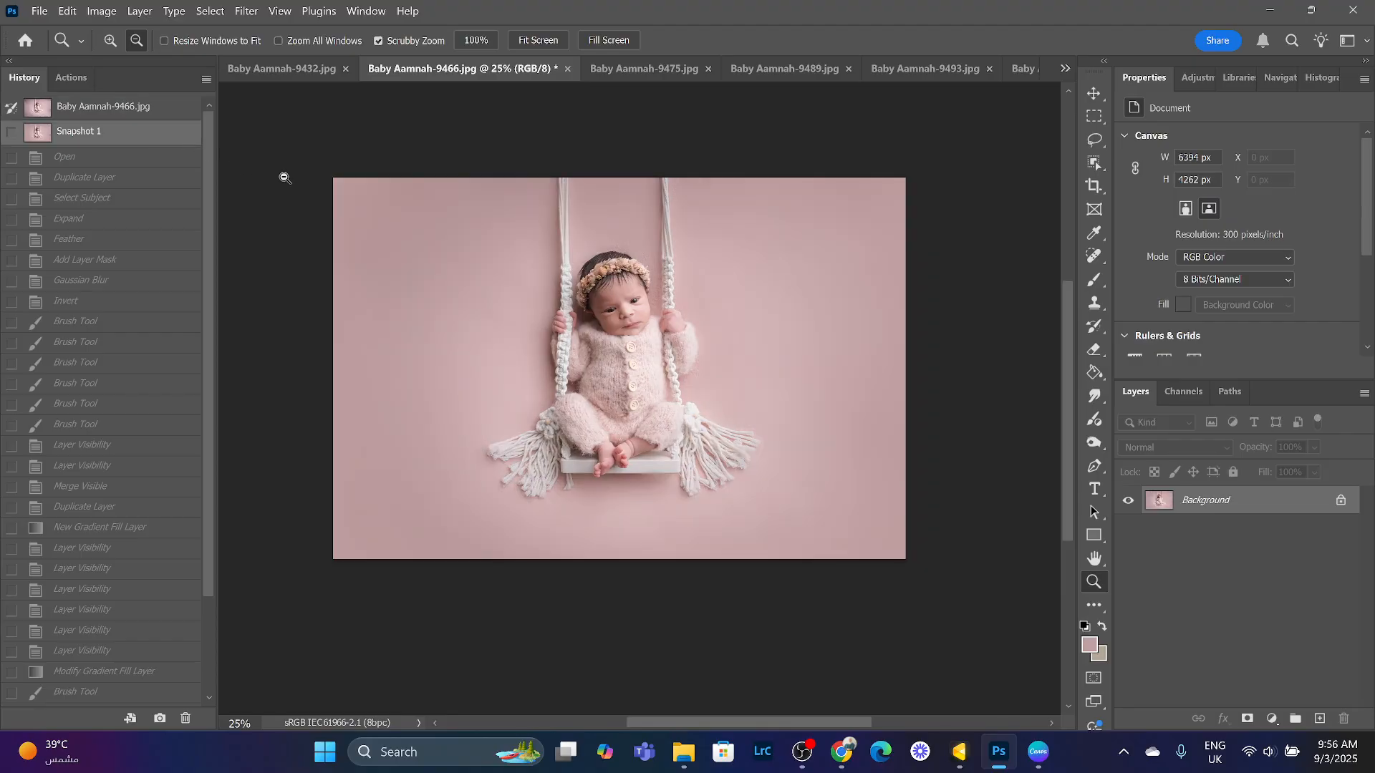
- Open the Baby Aamnah-9432 image and zoom in to inspect the baby's face and headband before fitting it to screen
{"action": "left_click", "coordinate": [278, 72]}
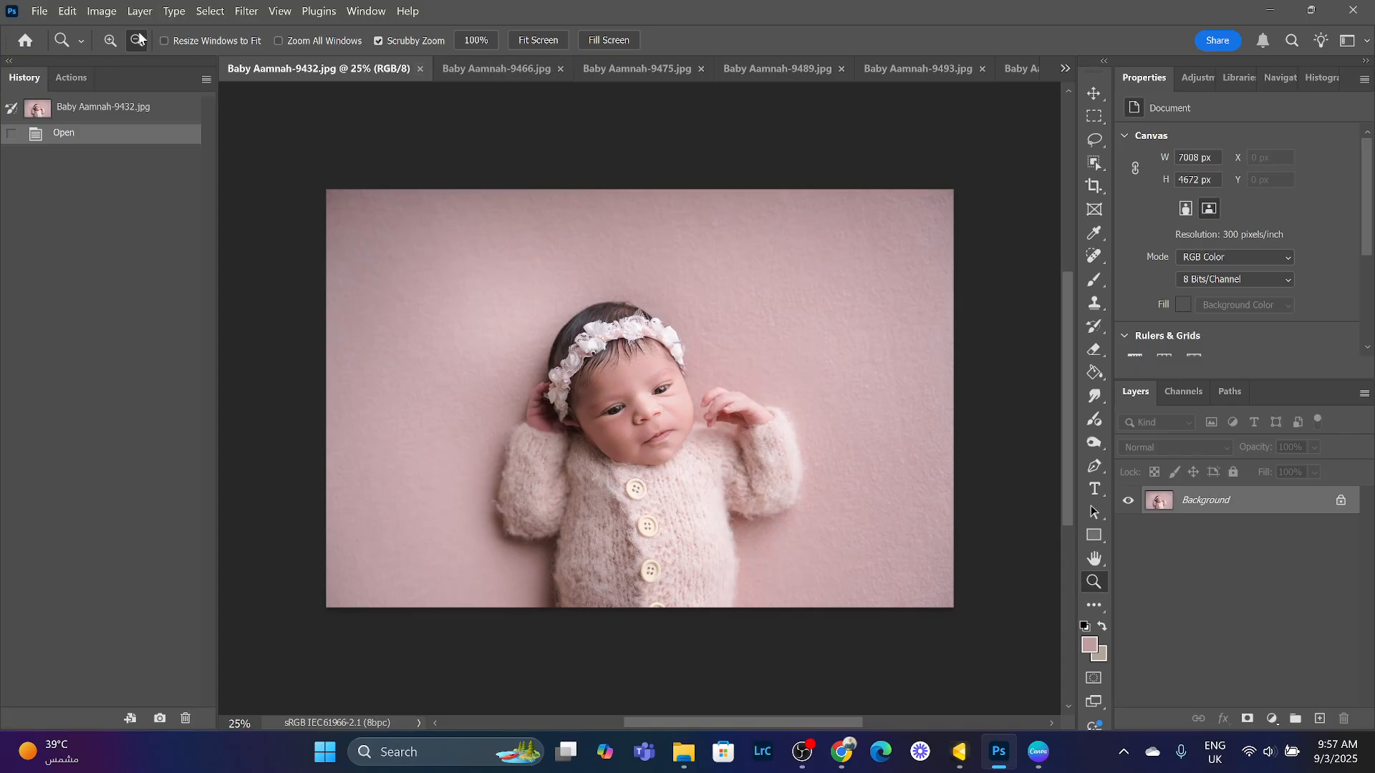
{"action": "left_click", "coordinate": [475, 324]}
{"action": "left_click", "coordinate": [508, 350]}
{"action": "left_click", "coordinate": [439, 337]}
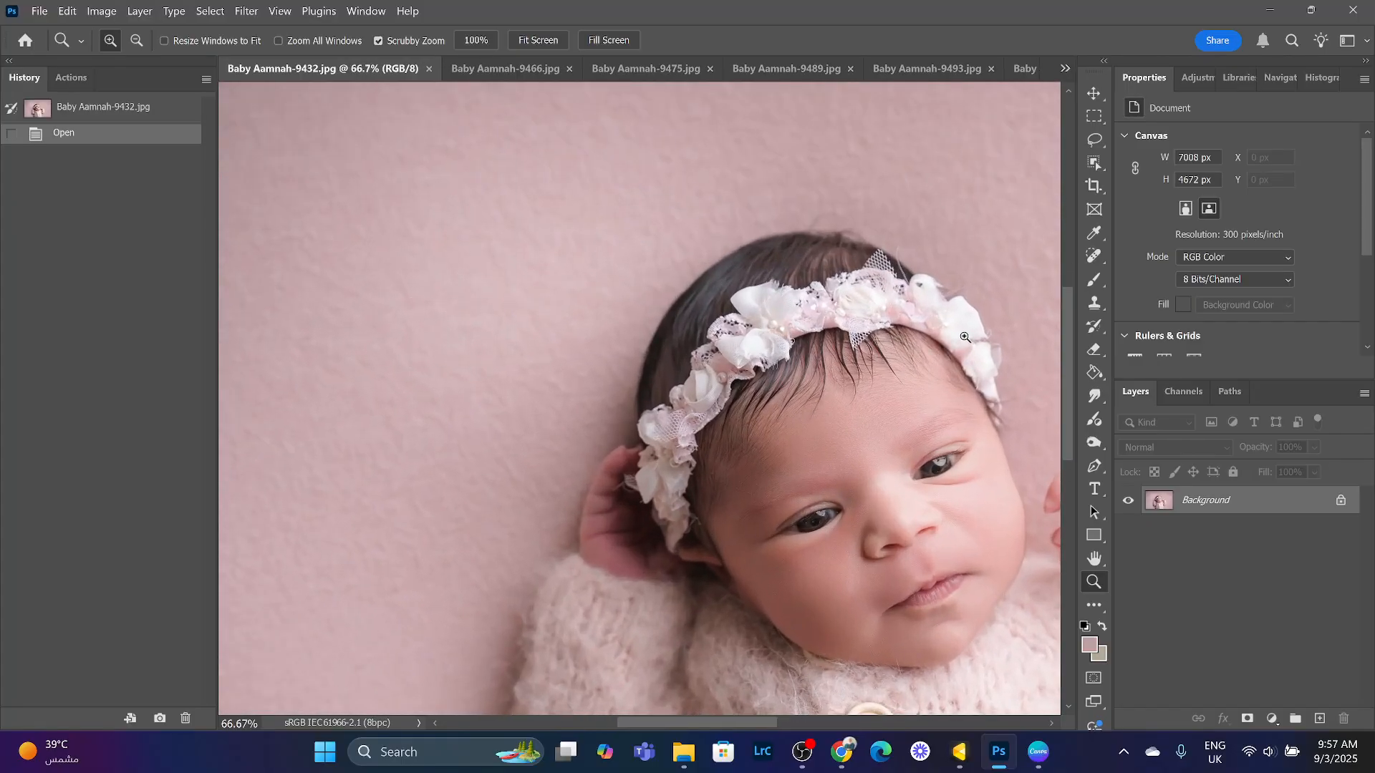
{"action": "left_click_drag", "start_coordinate": [1070, 346], "coordinate": [1080, 377]}
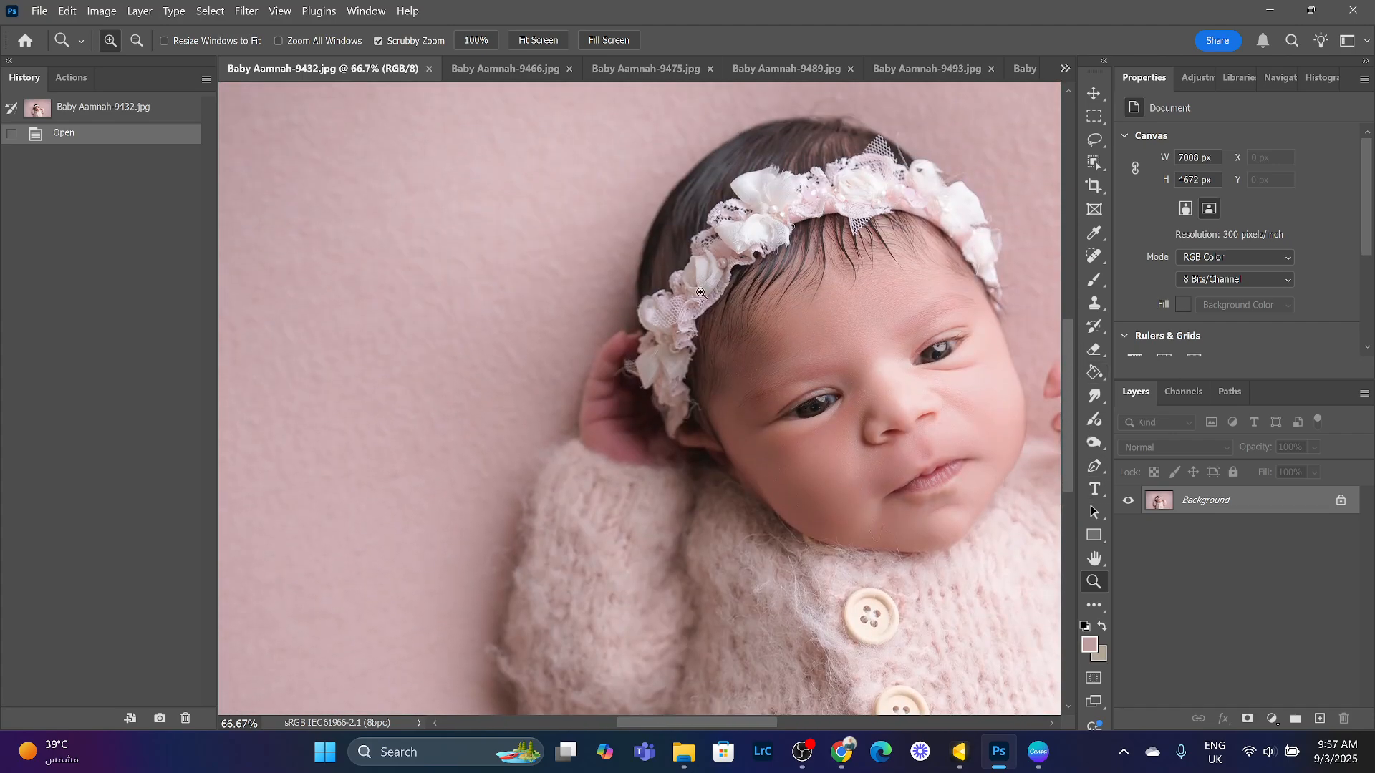
{"action": "left_click", "coordinate": [539, 38]}
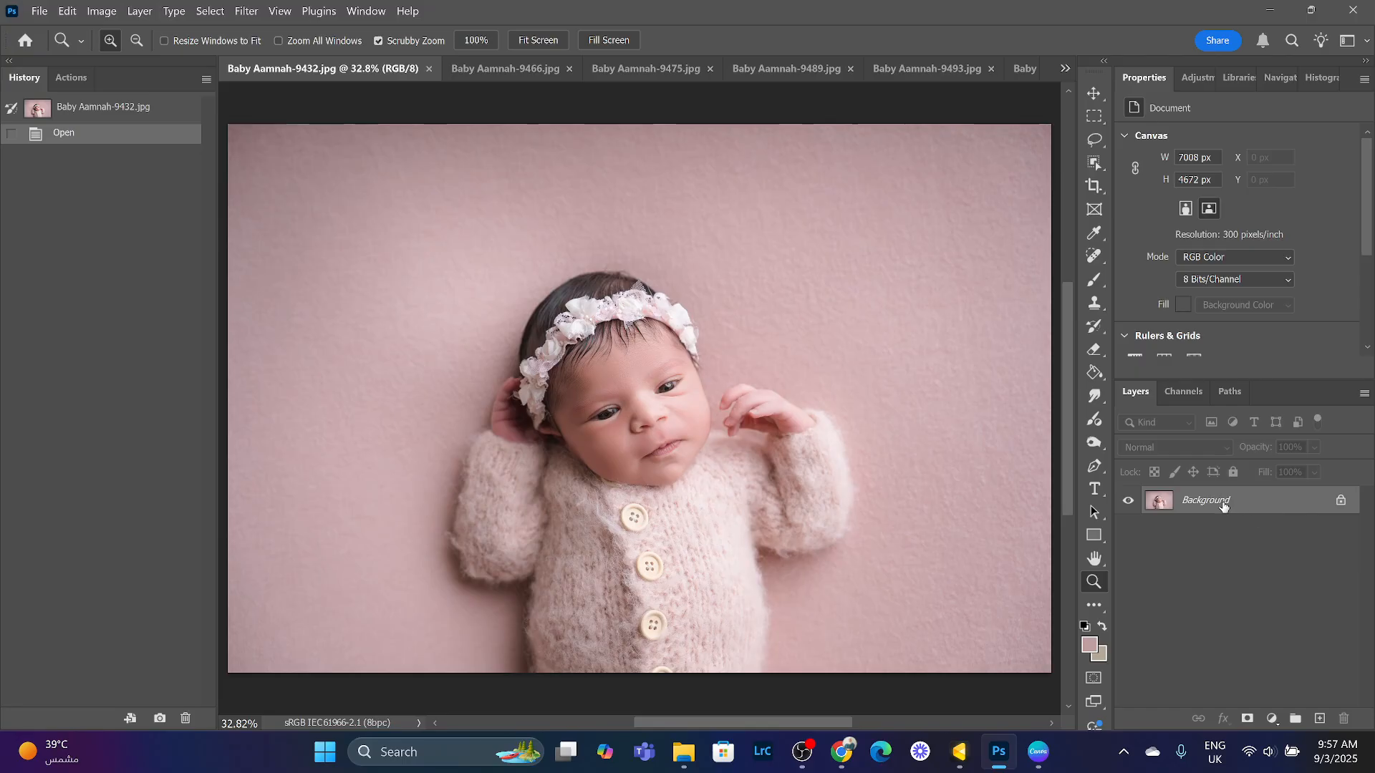
- Duplicate the Background layer and select the baby with Select Subject
{"action": "left_click_drag", "start_coordinate": [1218, 501], "coordinate": [1321, 719]}
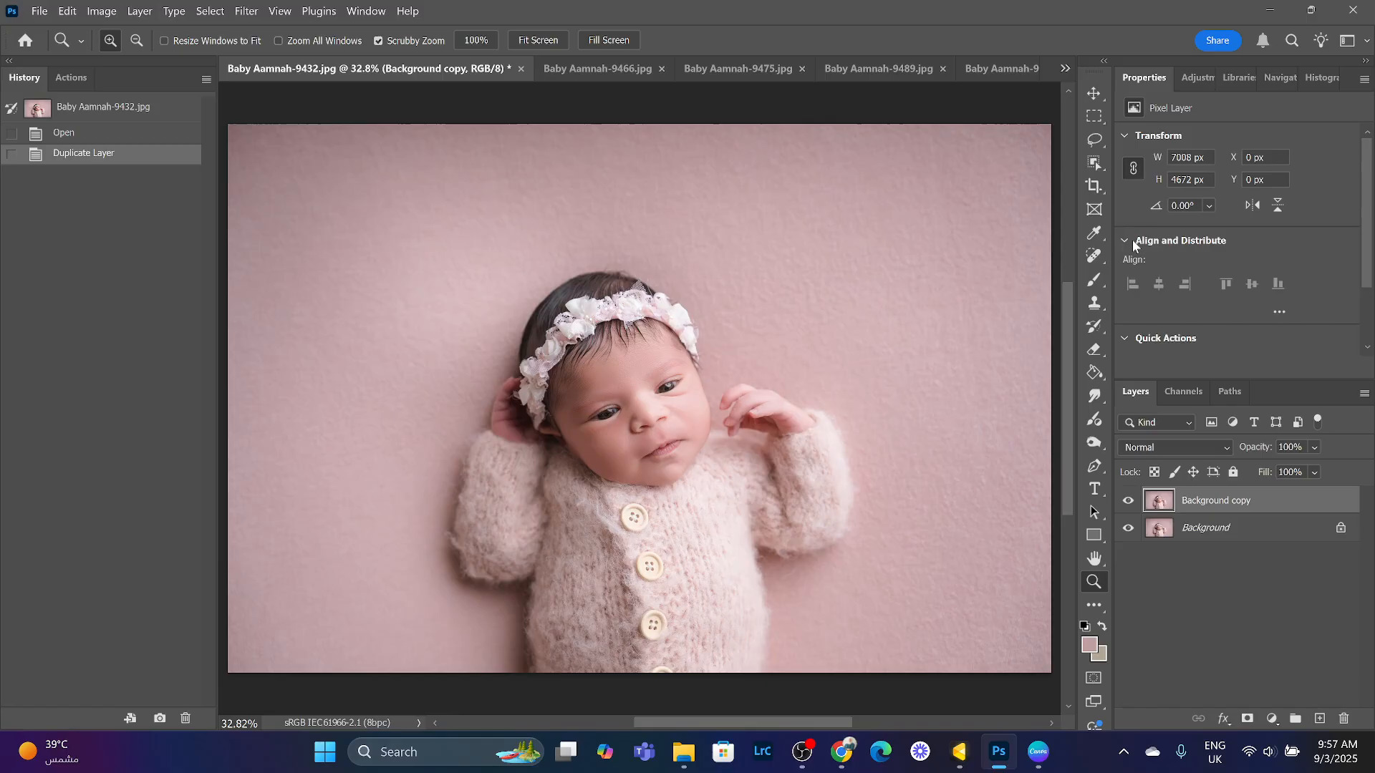
{"action": "left_click", "coordinate": [1092, 163]}
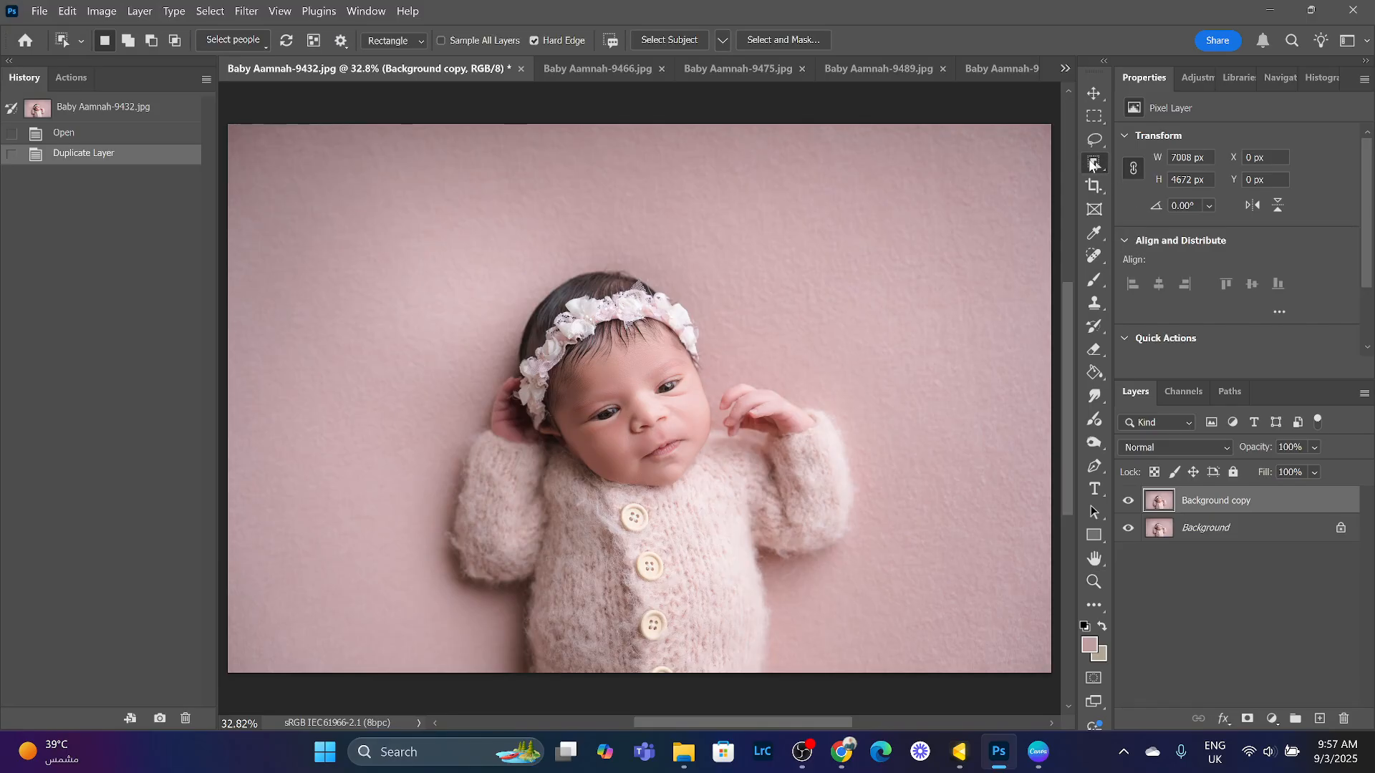
{"action": "left_click", "coordinate": [658, 39]}
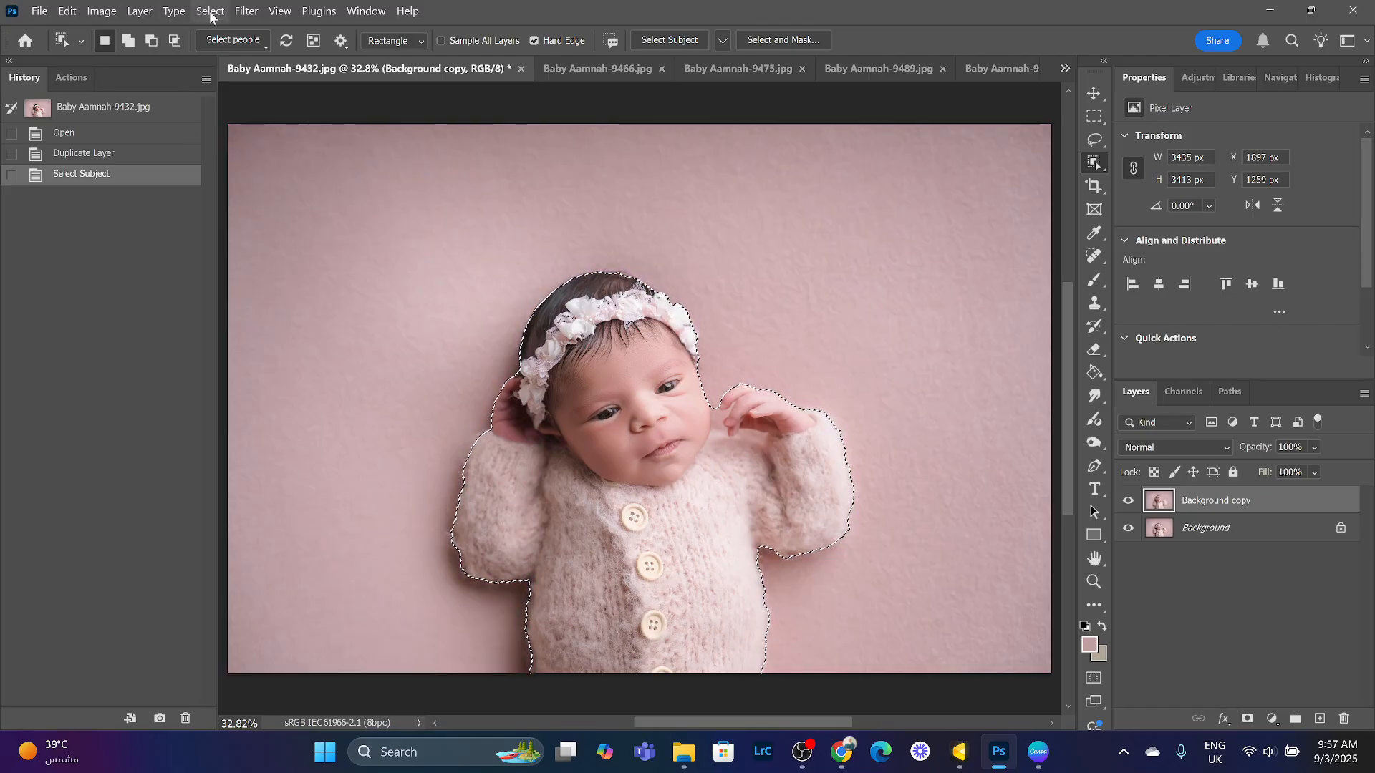
- Expand the subject selection by 100 pixels
{"action": "left_click", "coordinate": [212, 11]}
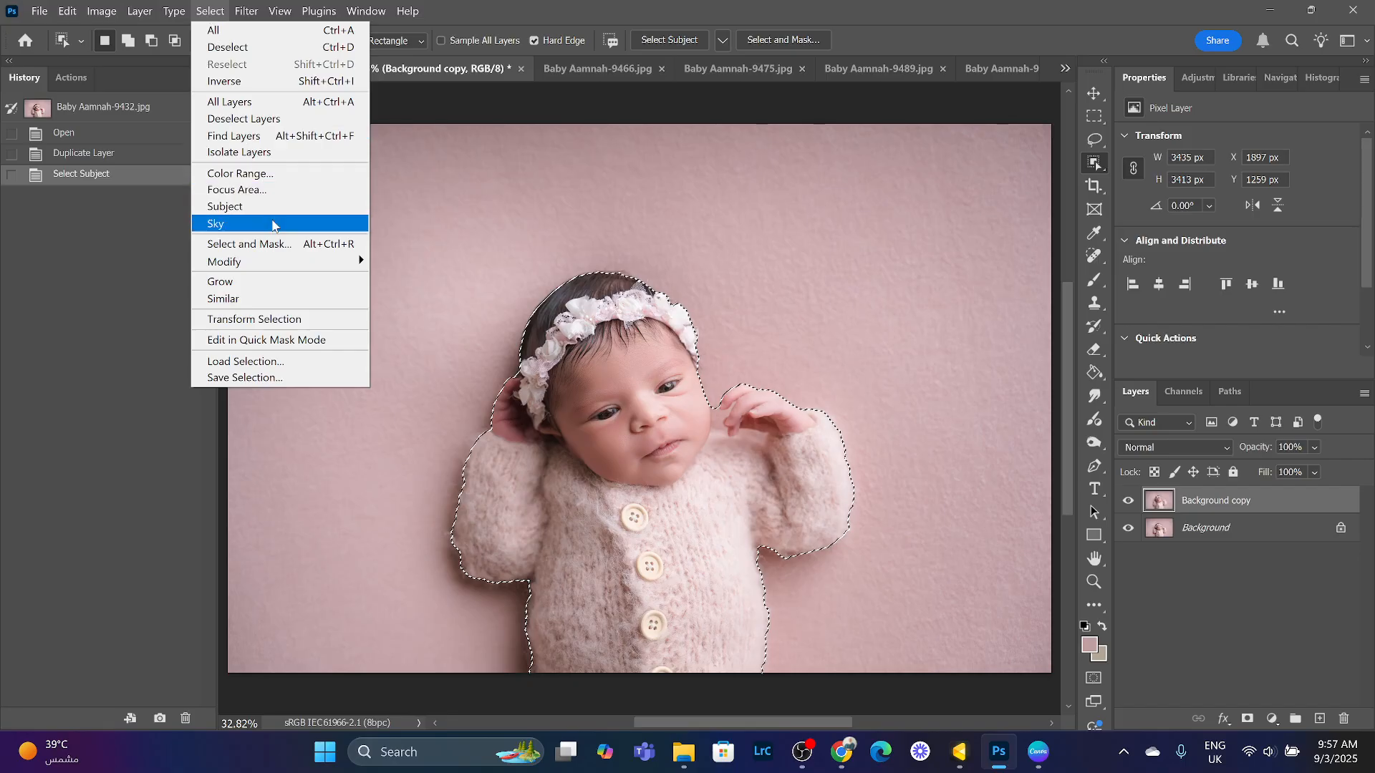
{"action": "mouse_move", "coordinate": [286, 265]}
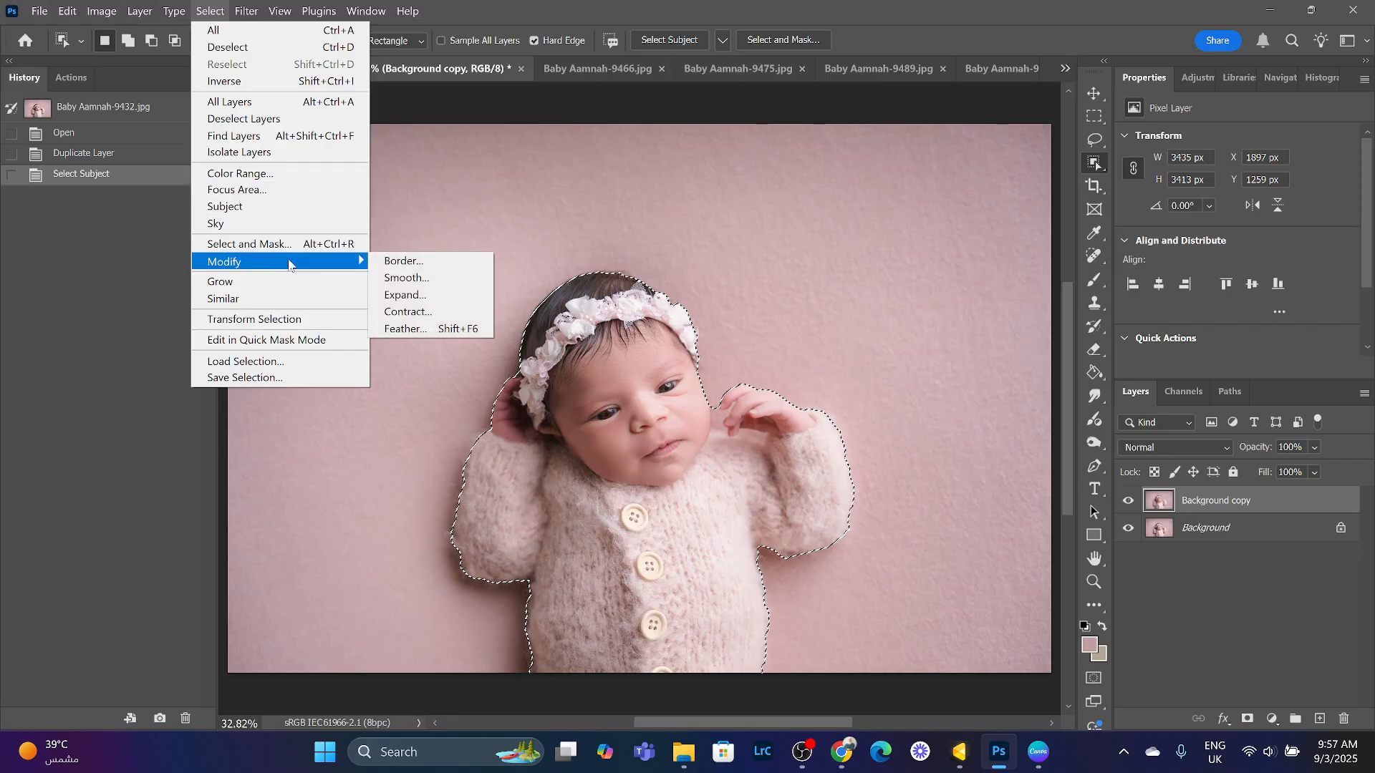
{"action": "left_click", "coordinate": [428, 296]}
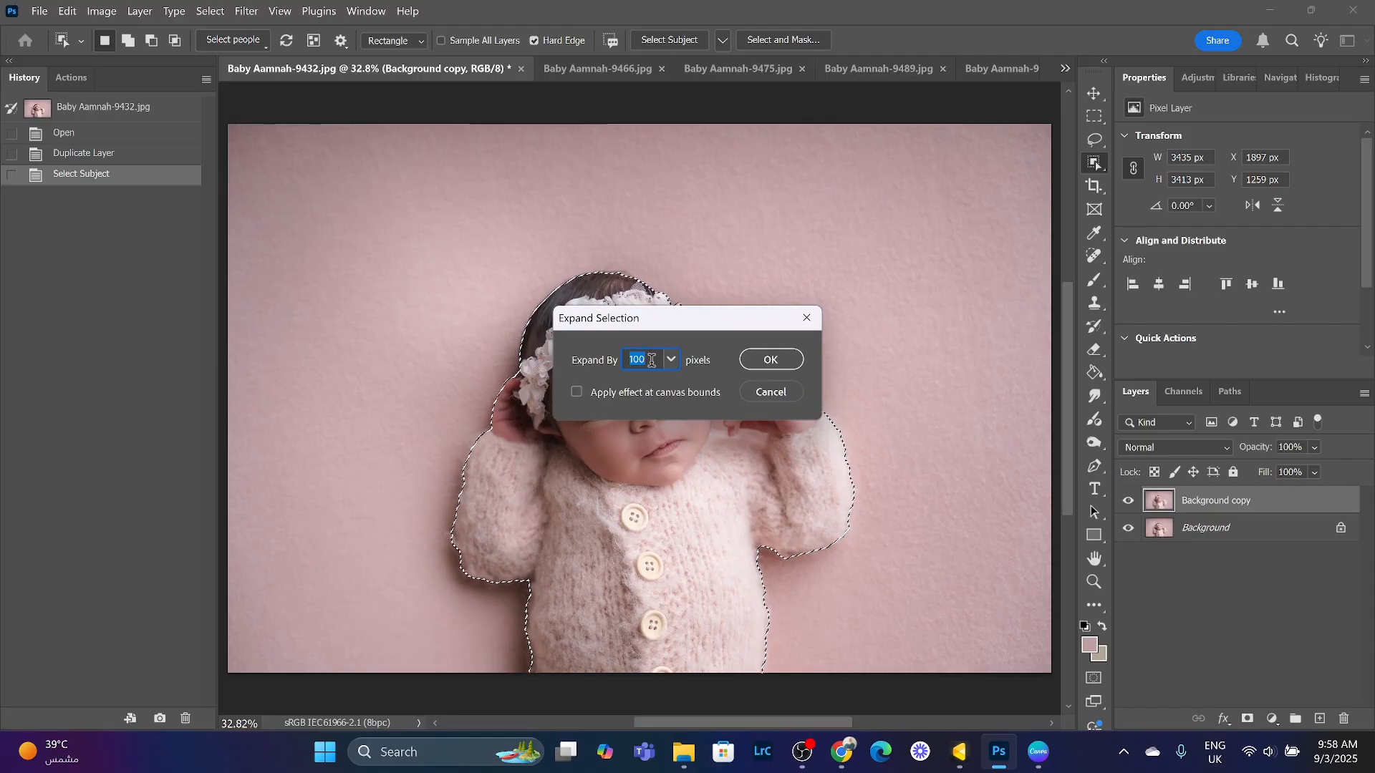
{"action": "left_click", "coordinate": [784, 362]}
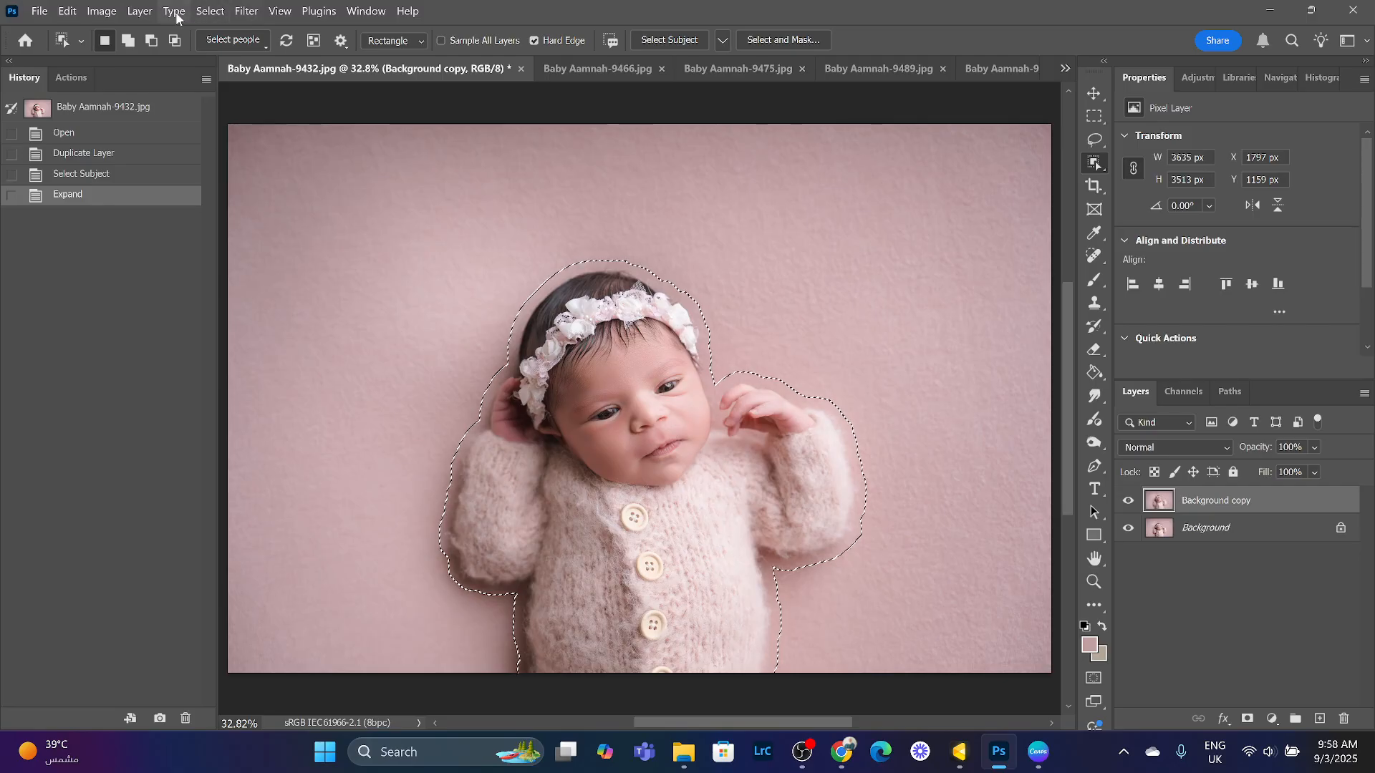
- Feather the selection with a 70 pixel radius
{"action": "left_click", "coordinate": [209, 11]}
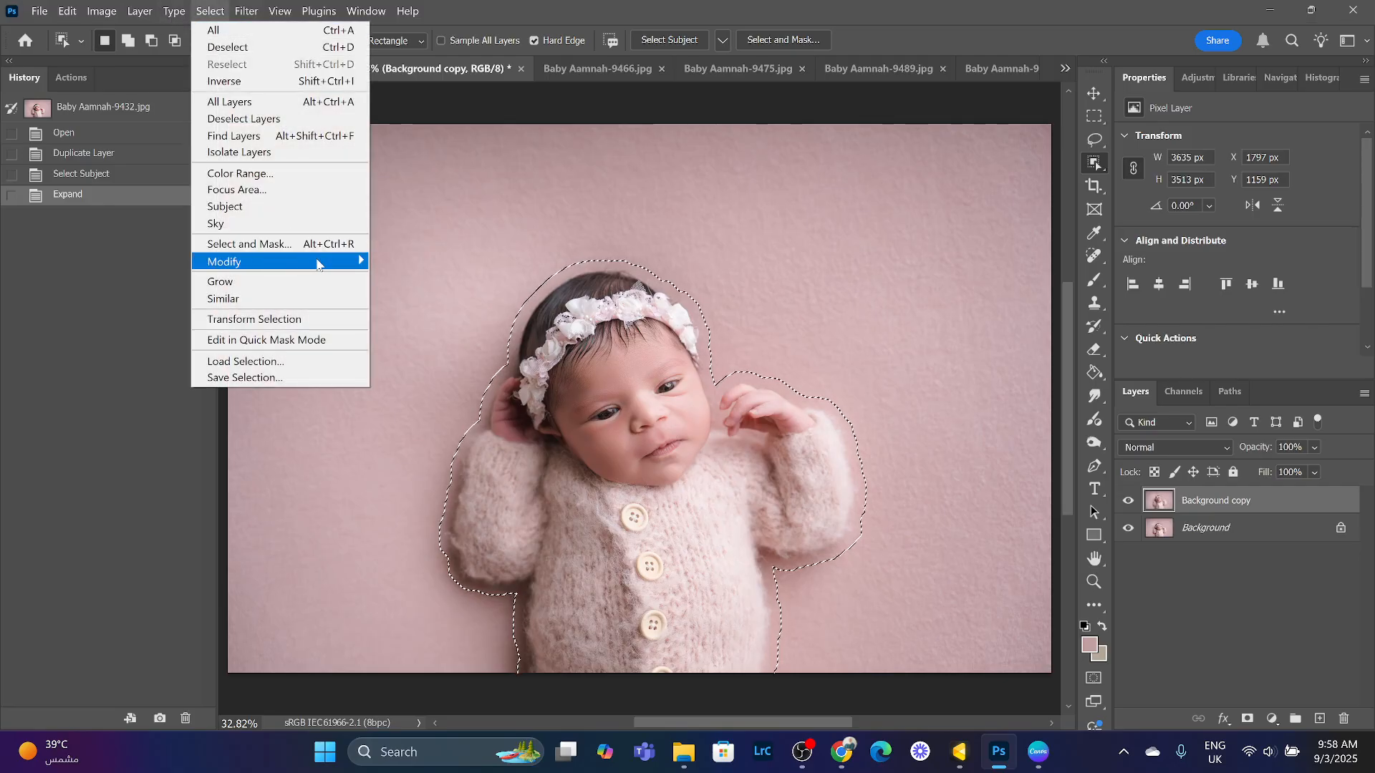
{"action": "mouse_move", "coordinate": [317, 264]}
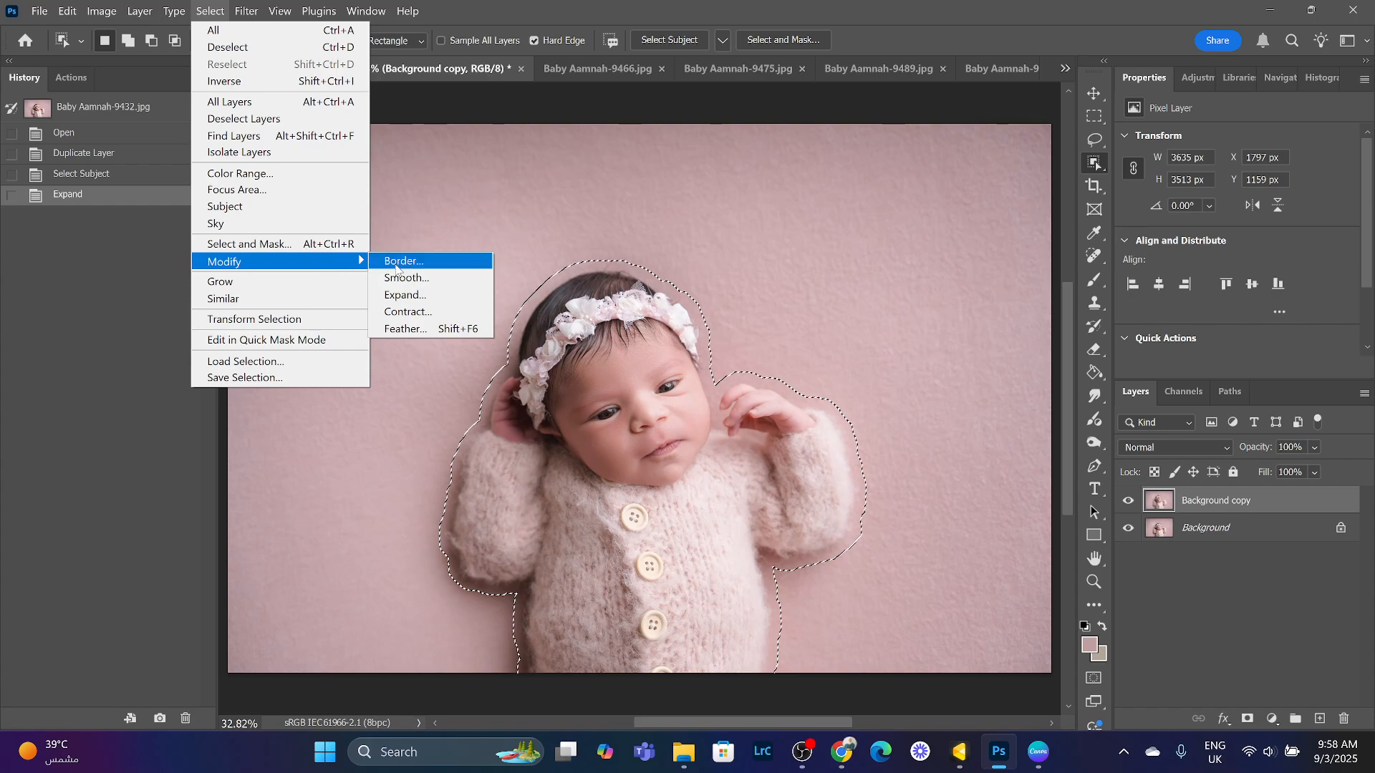
{"action": "left_click", "coordinate": [434, 333]}
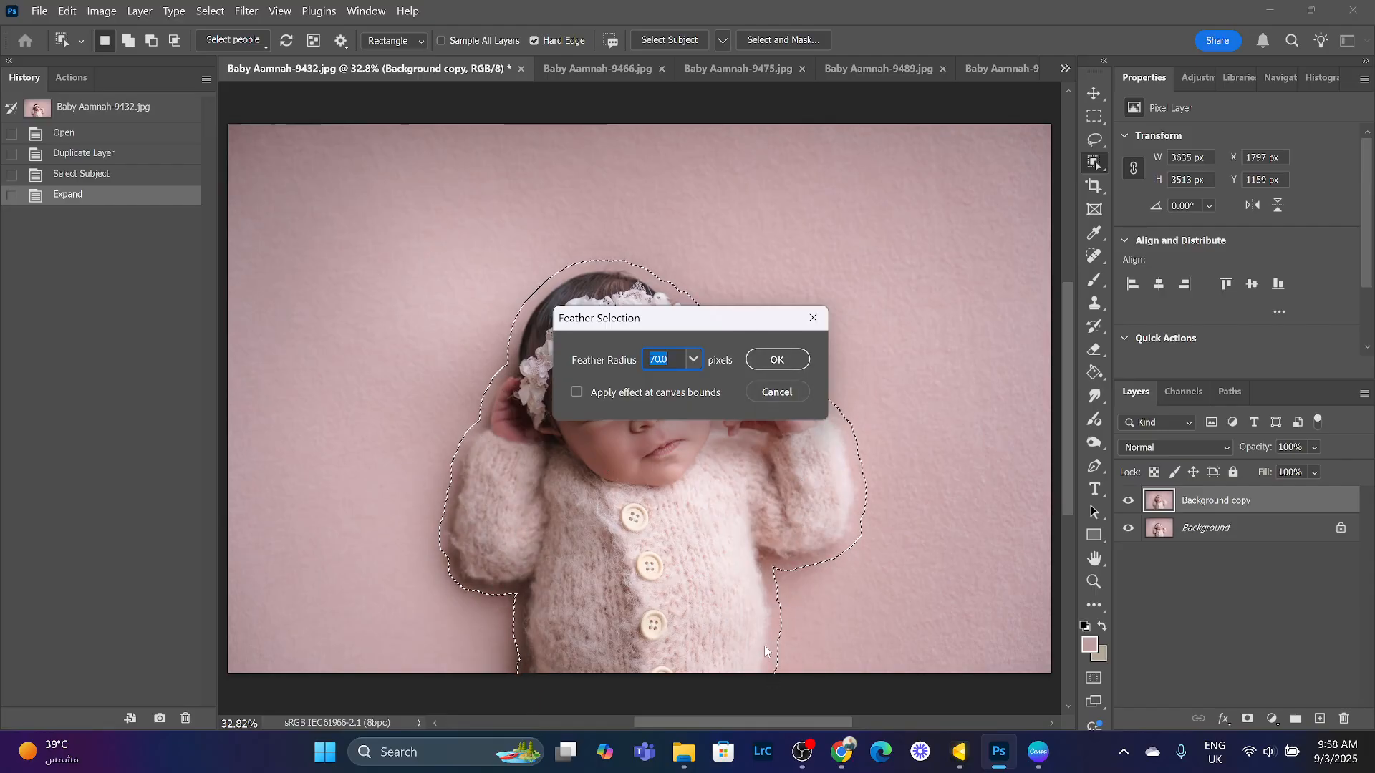
{"action": "left_click", "coordinate": [791, 362]}
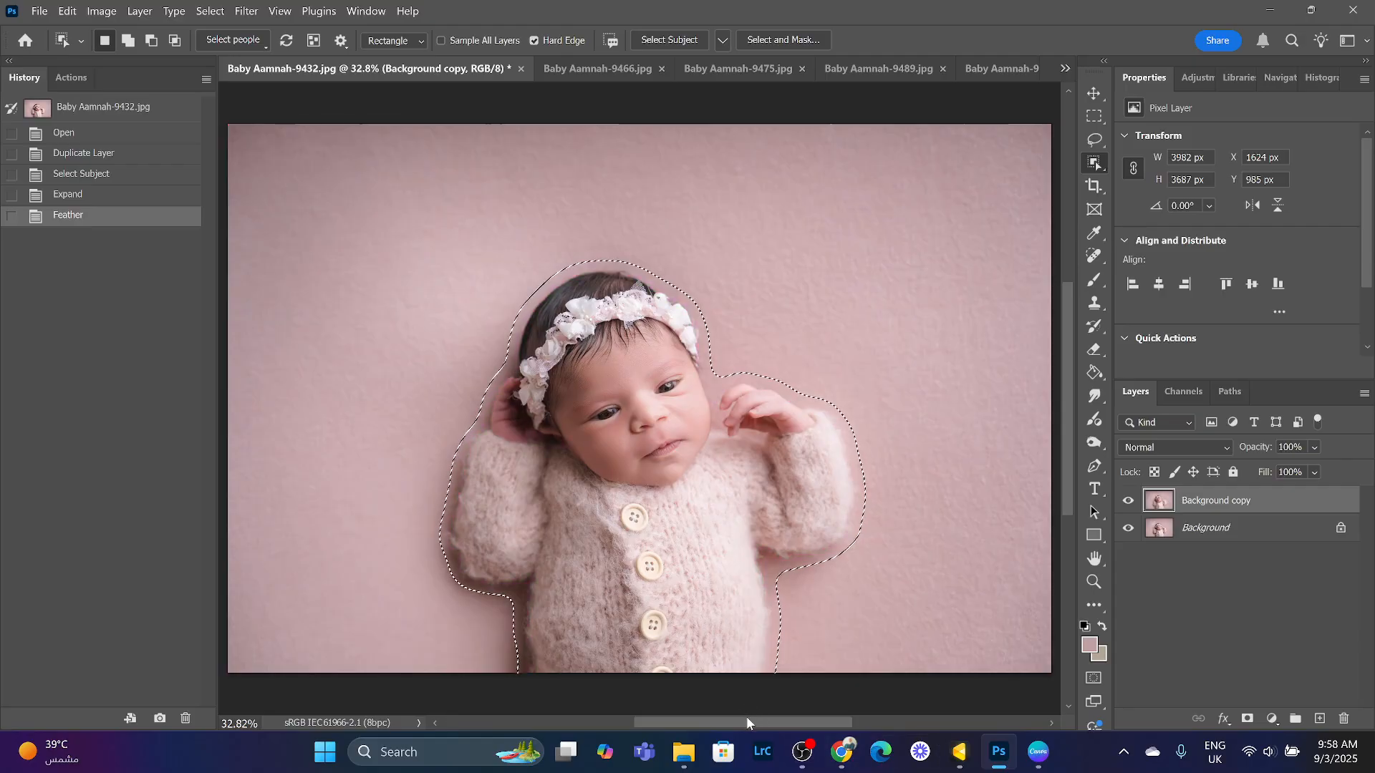
- Add a layer mask to the background copy from the selection and invert the mask
{"action": "left_click", "coordinate": [1249, 721]}
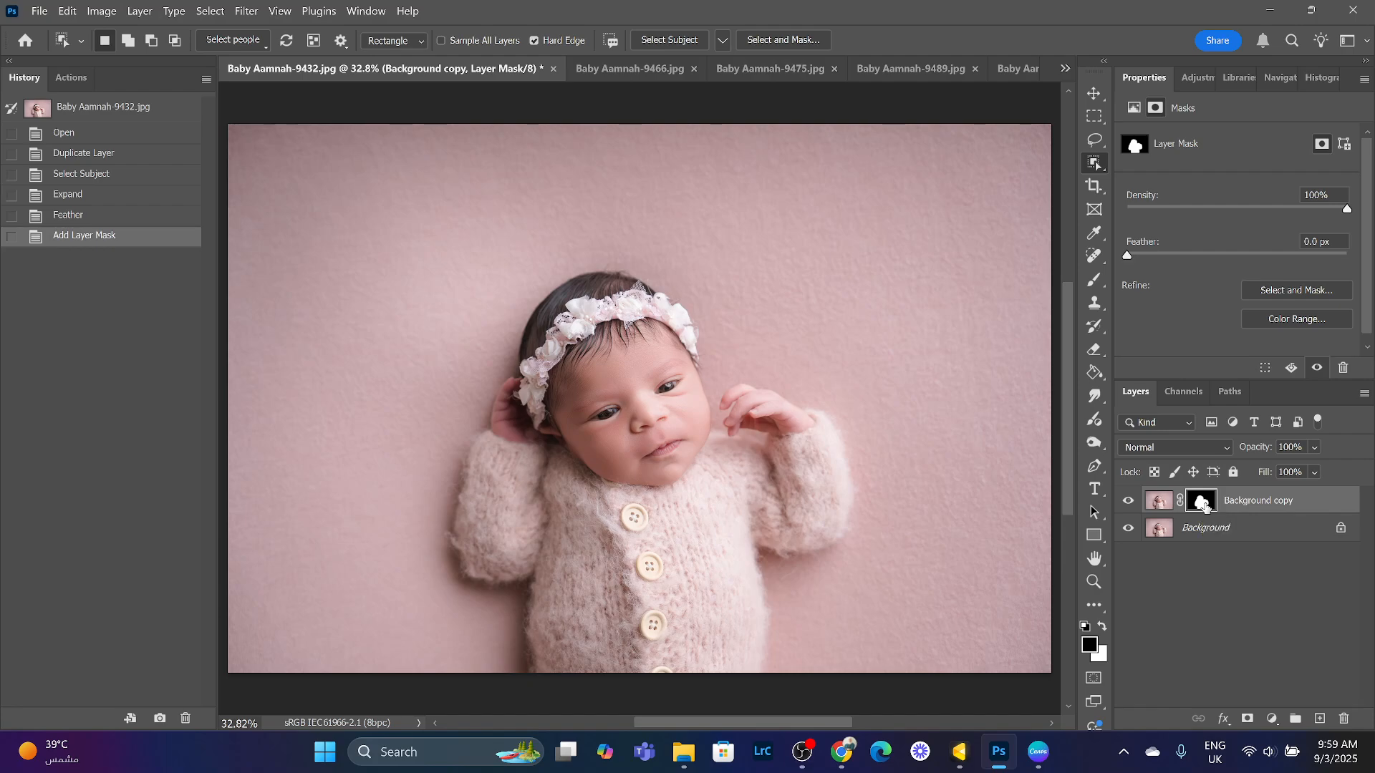
{"action": "key", "text": "ctrl+i"}
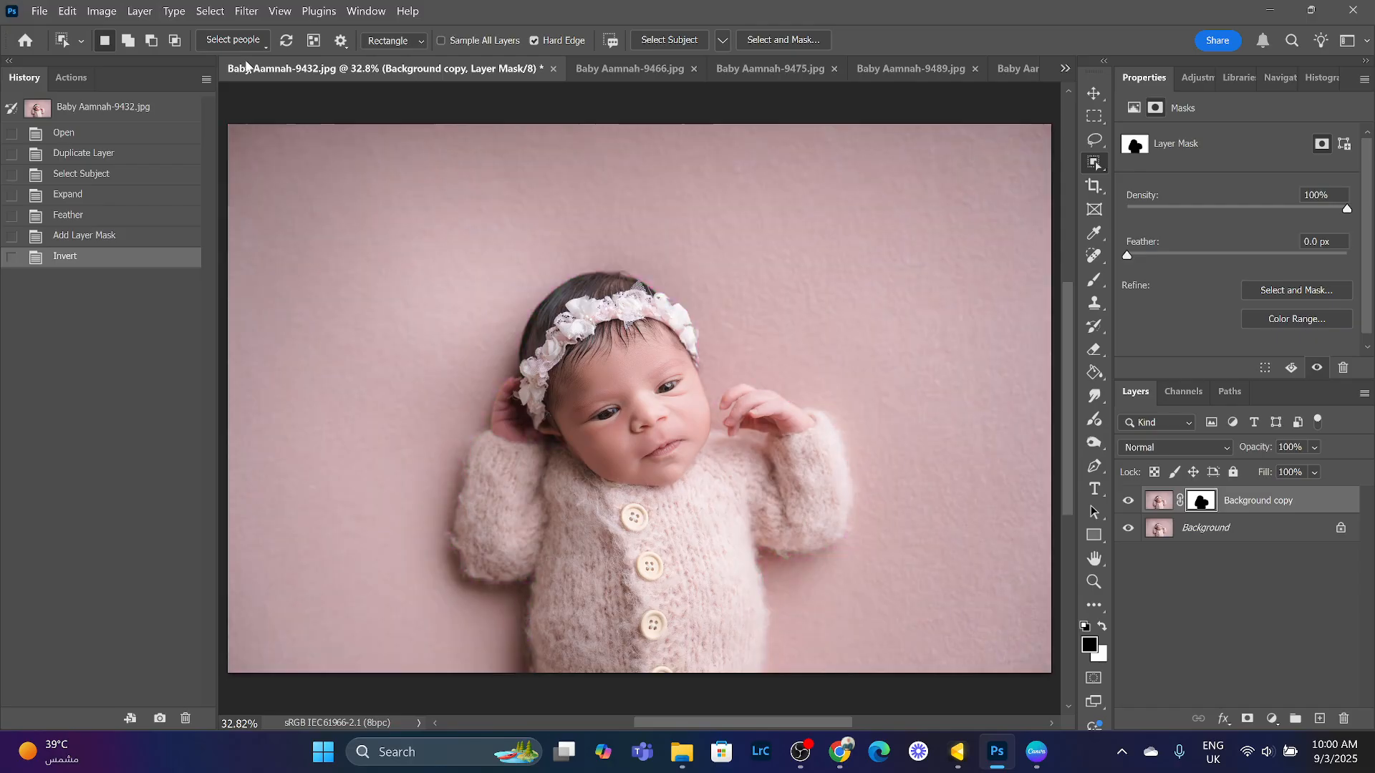
{"action": "left_click", "coordinate": [252, 13]}
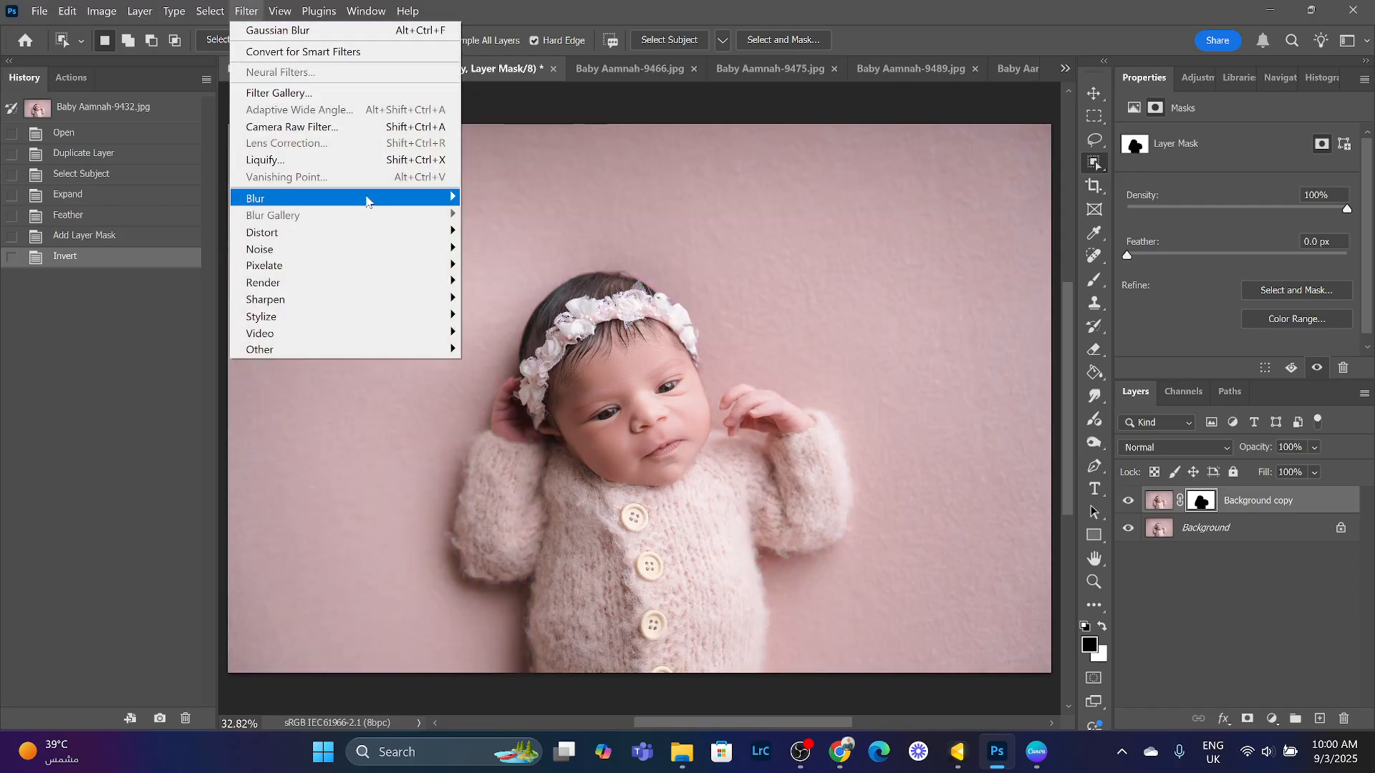
{"action": "mouse_move", "coordinate": [366, 201]}
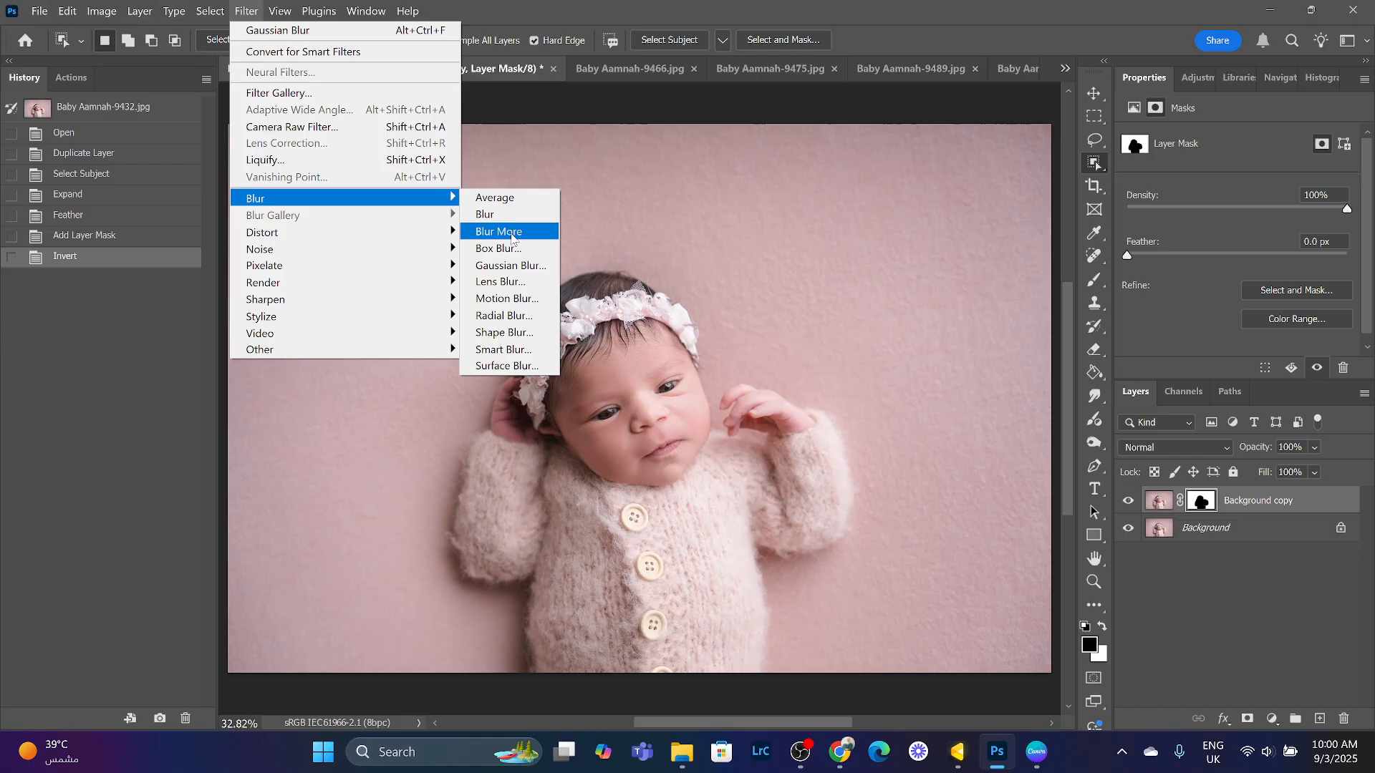
{"action": "left_click", "coordinate": [511, 266]}
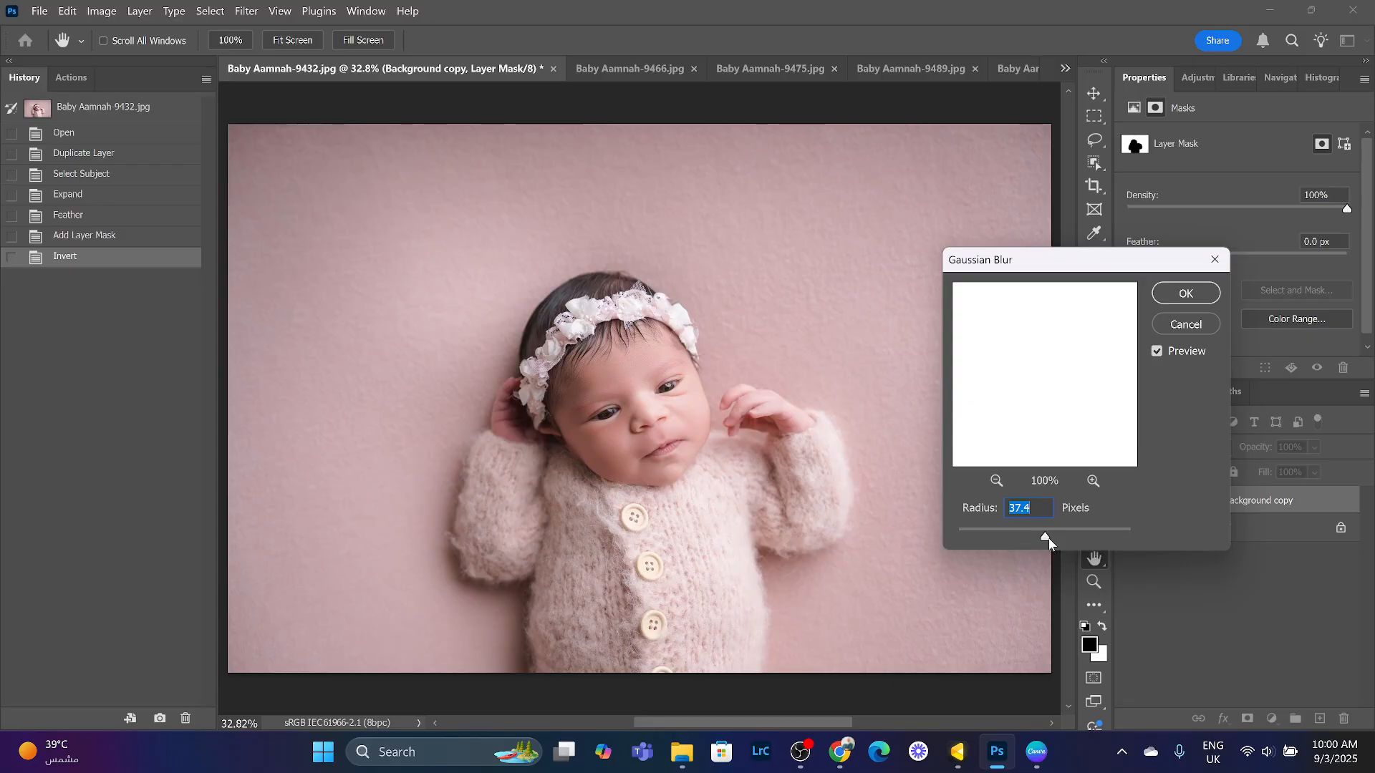
{"action": "left_click_drag", "start_coordinate": [1049, 538], "coordinate": [991, 537]}
{"action": "left_click_drag", "start_coordinate": [1080, 272], "coordinate": [1057, 138]}
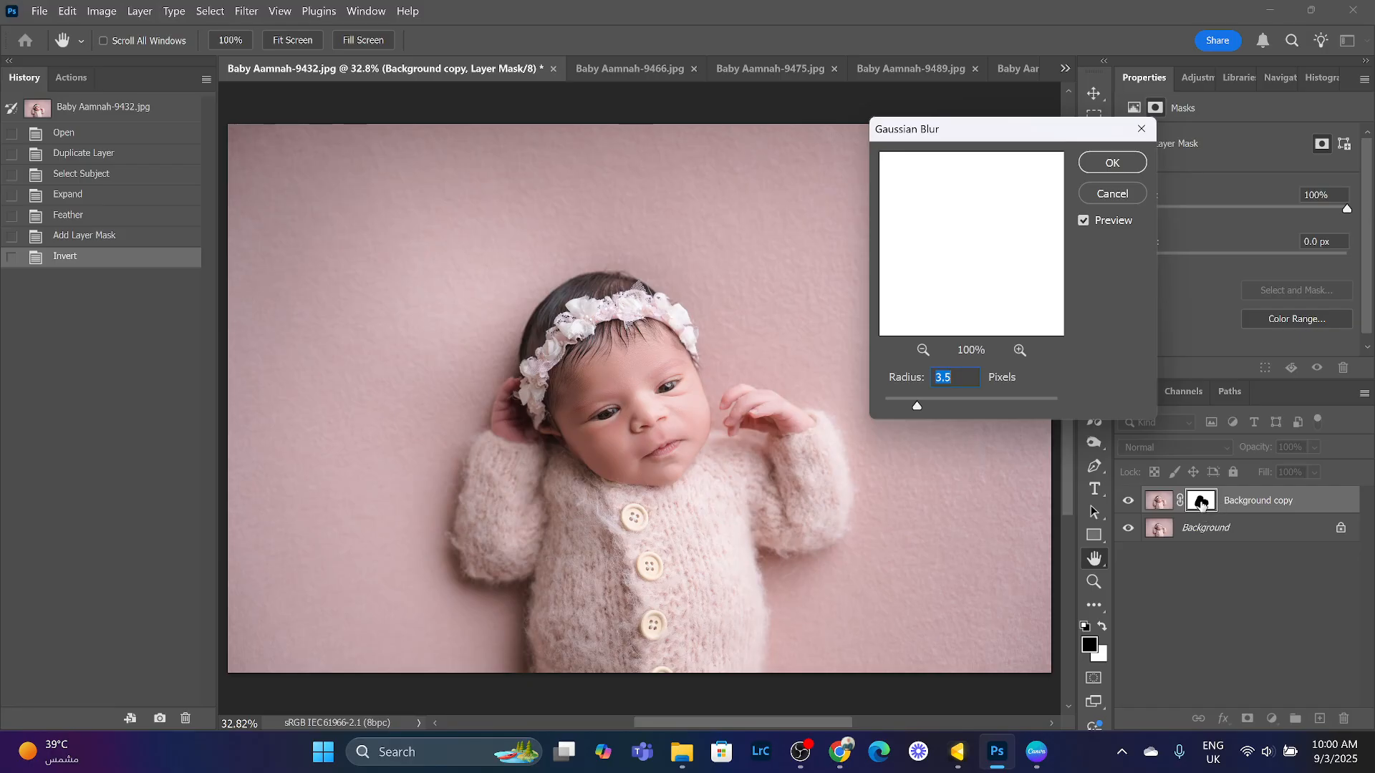
{"action": "left_click", "coordinate": [1104, 201]}
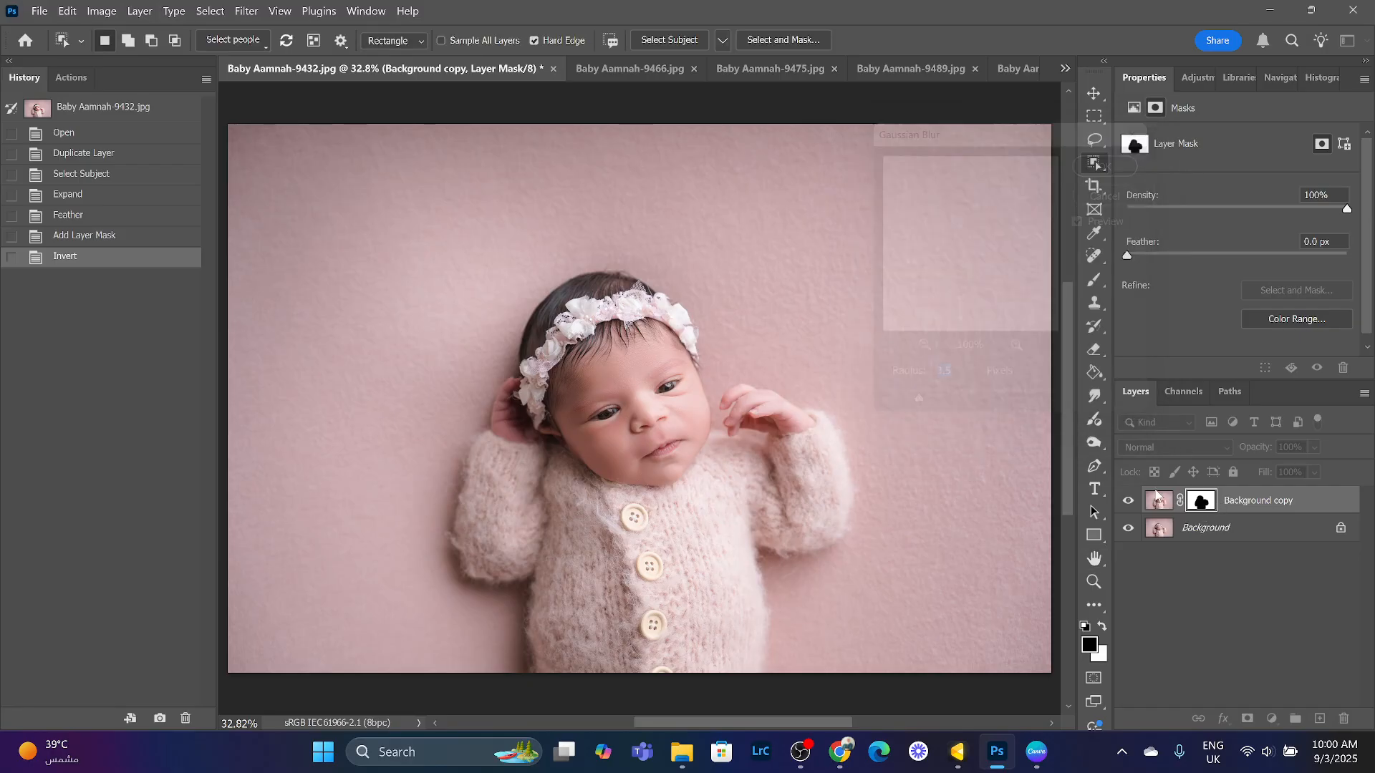
- Apply a Gaussian Blur of about 37 pixels radius to the background copy layer's image
{"action": "left_click", "coordinate": [1162, 505]}
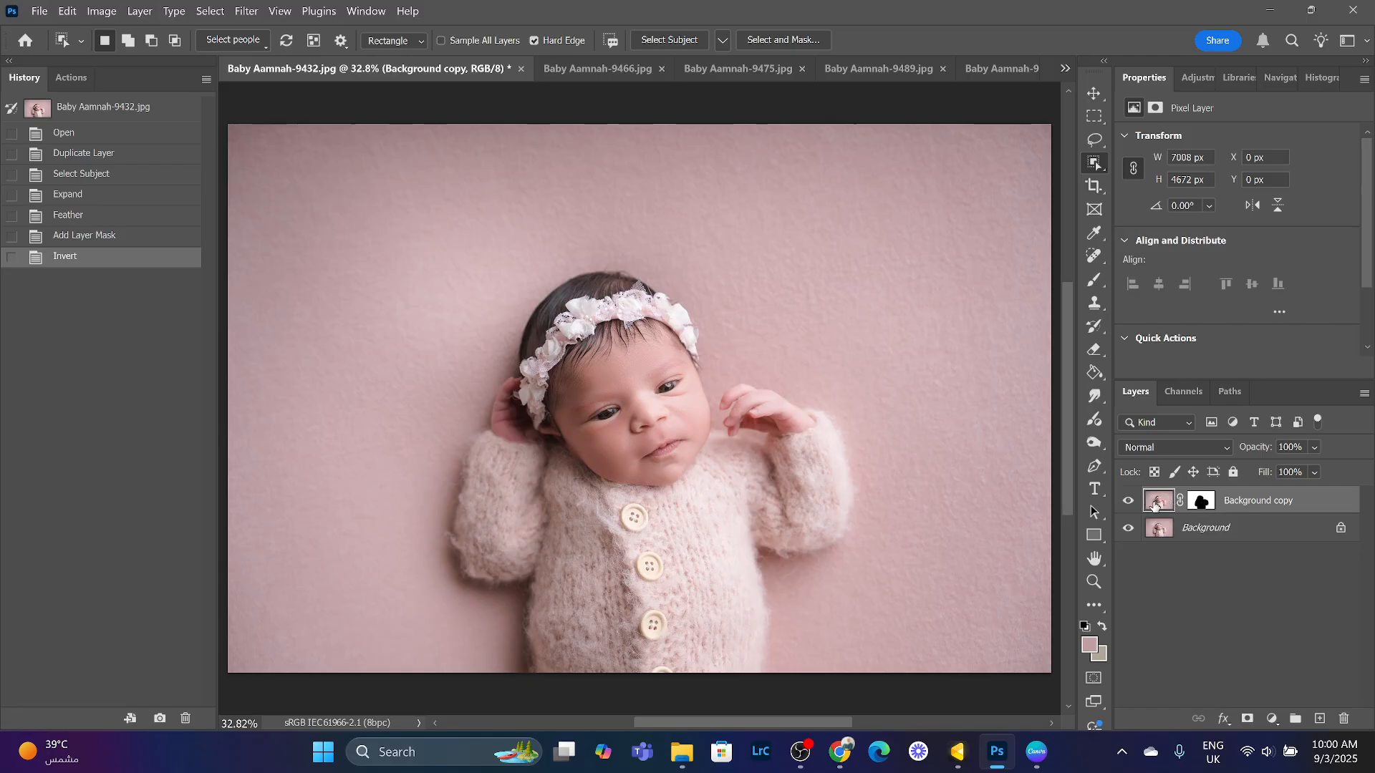
{"action": "left_click", "coordinate": [249, 16]}
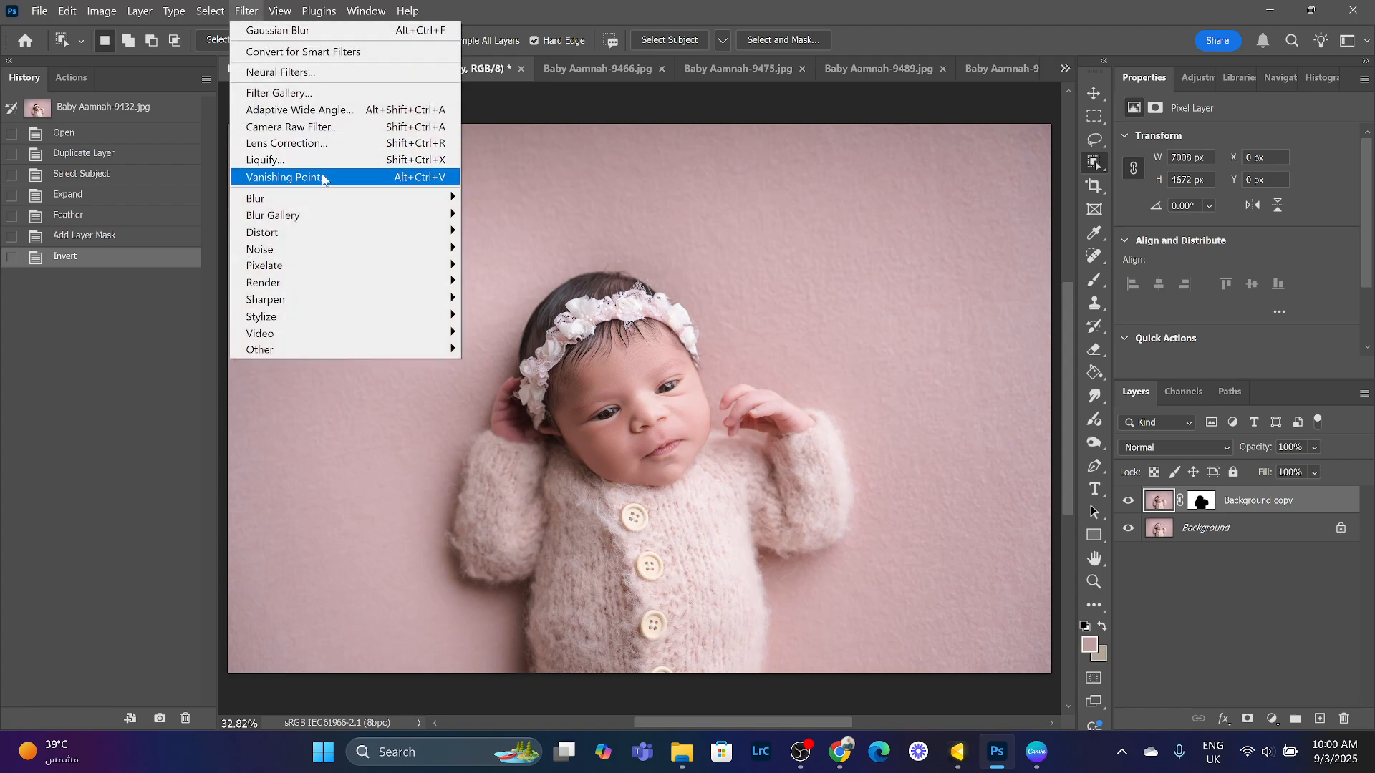
{"action": "mouse_move", "coordinate": [349, 198]}
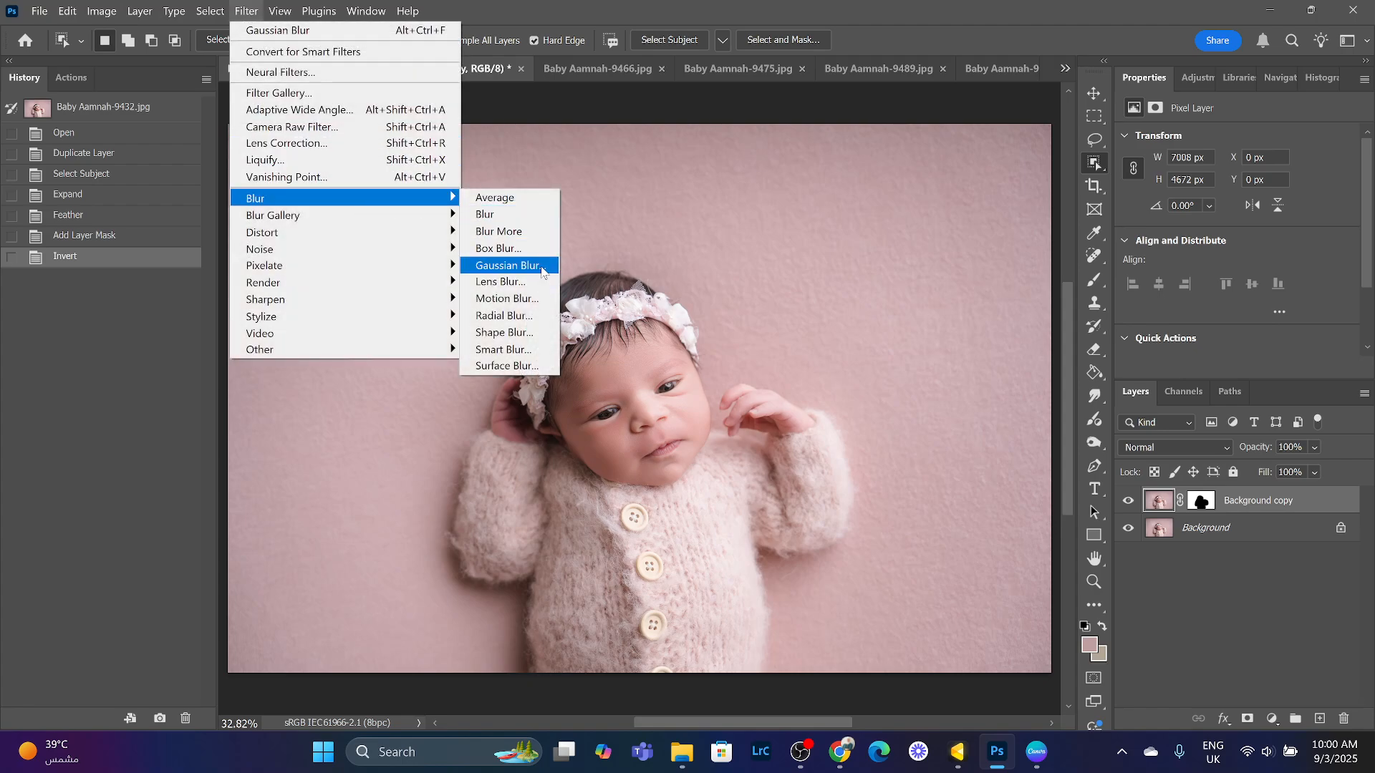
{"action": "left_click", "coordinate": [542, 266]}
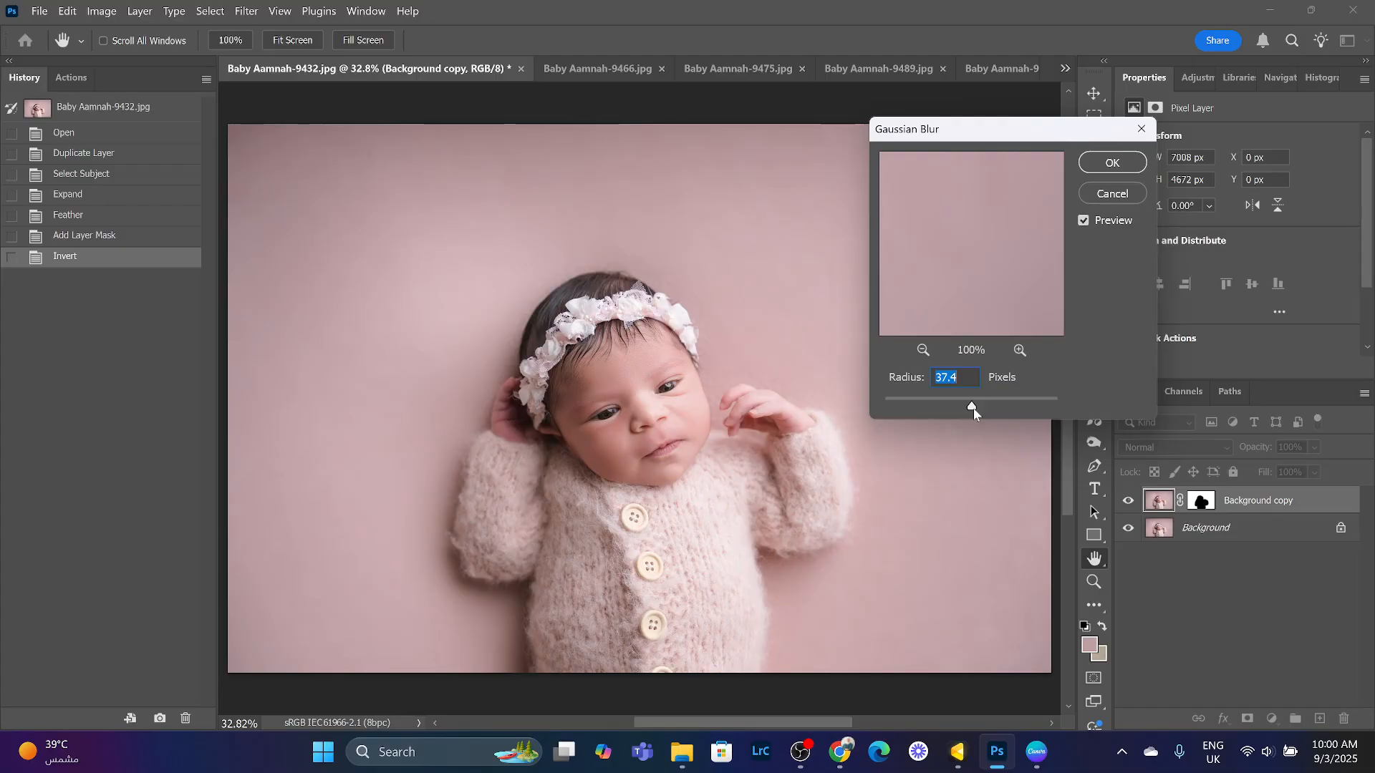
{"action": "mouse_move", "coordinate": [972, 403]}
{"action": "left_mouse_down"}
{"action": "mouse_move", "coordinate": [888, 408]}
{"action": "mouse_move", "coordinate": [966, 407]}
{"action": "left_mouse_up"}
{"action": "left_click", "coordinate": [1114, 163]}
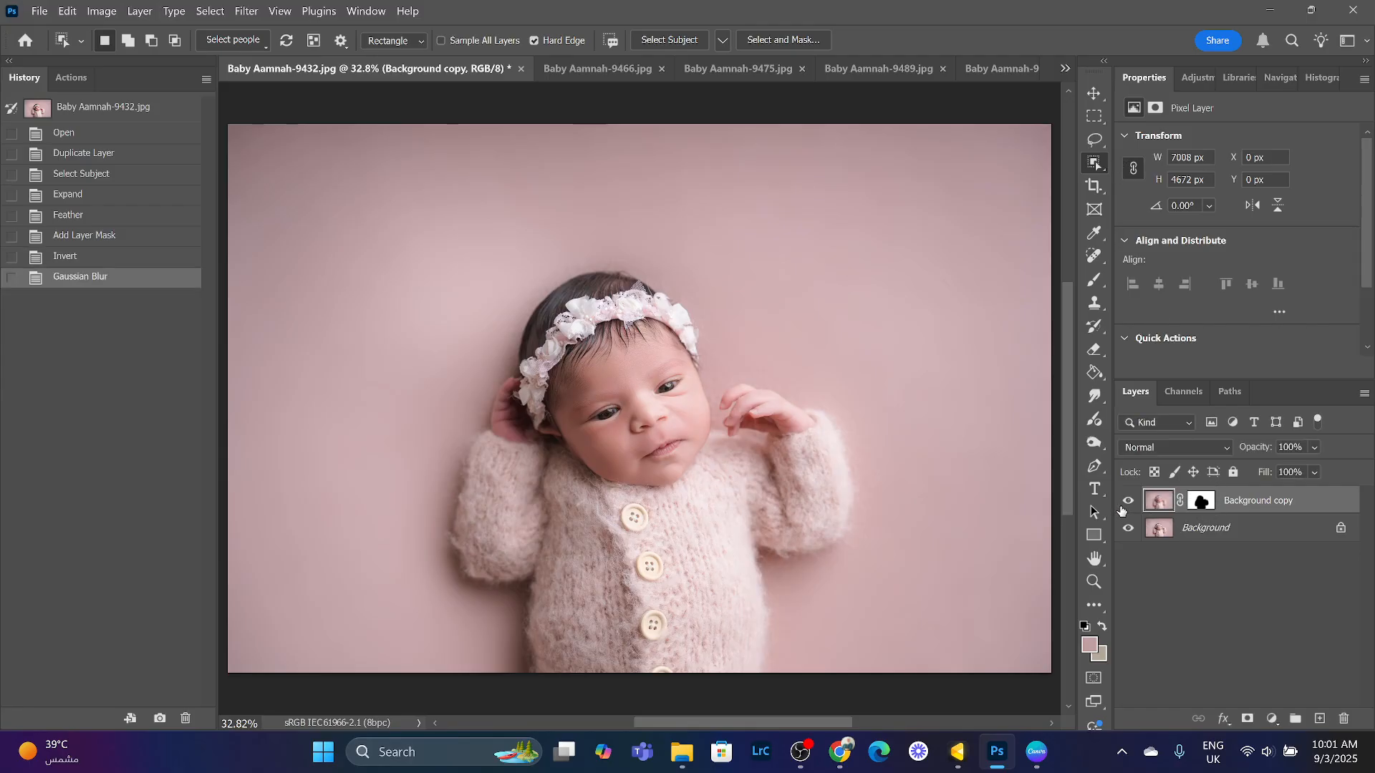
- Toggle the blurred copy layer's visibility to compare the result with the original
{"action": "left_click", "coordinate": [1128, 501]}
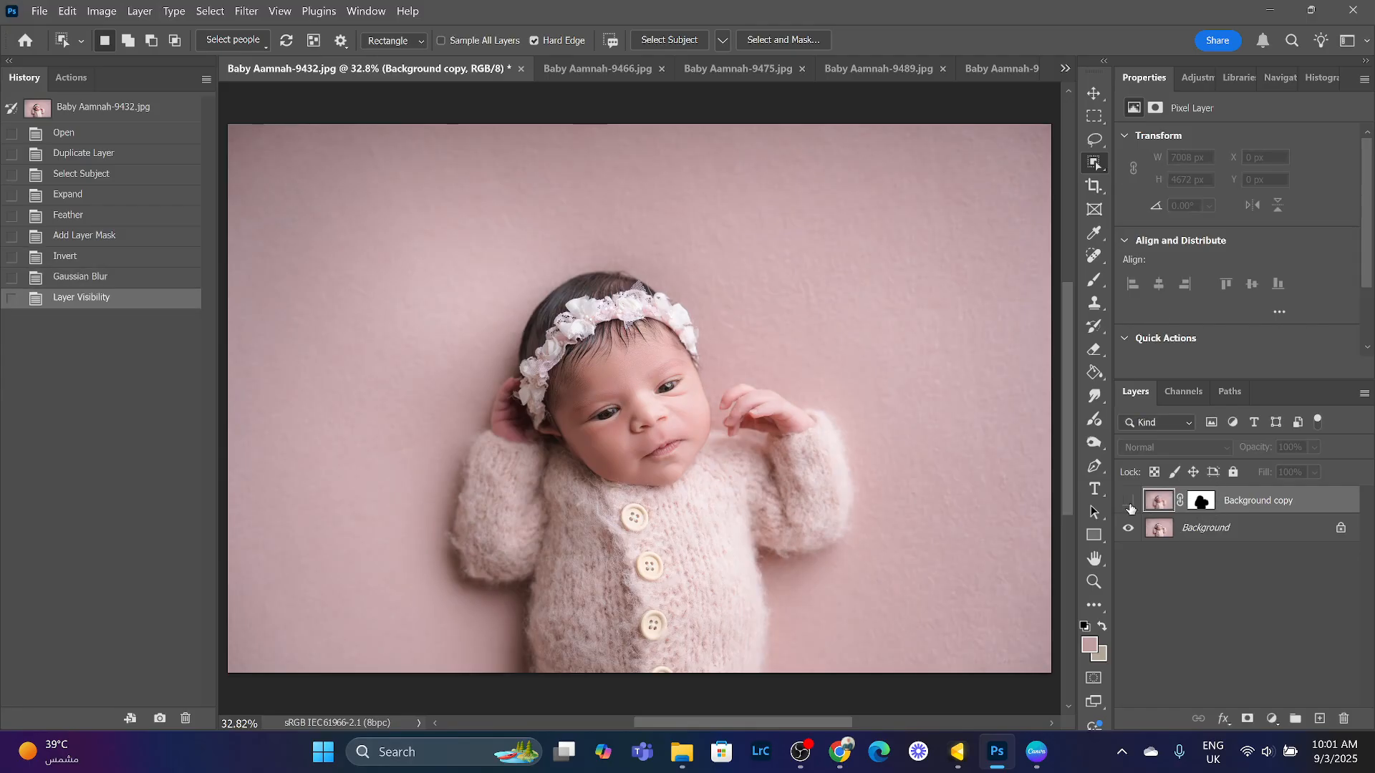
{"action": "left_click", "coordinate": [1129, 502]}
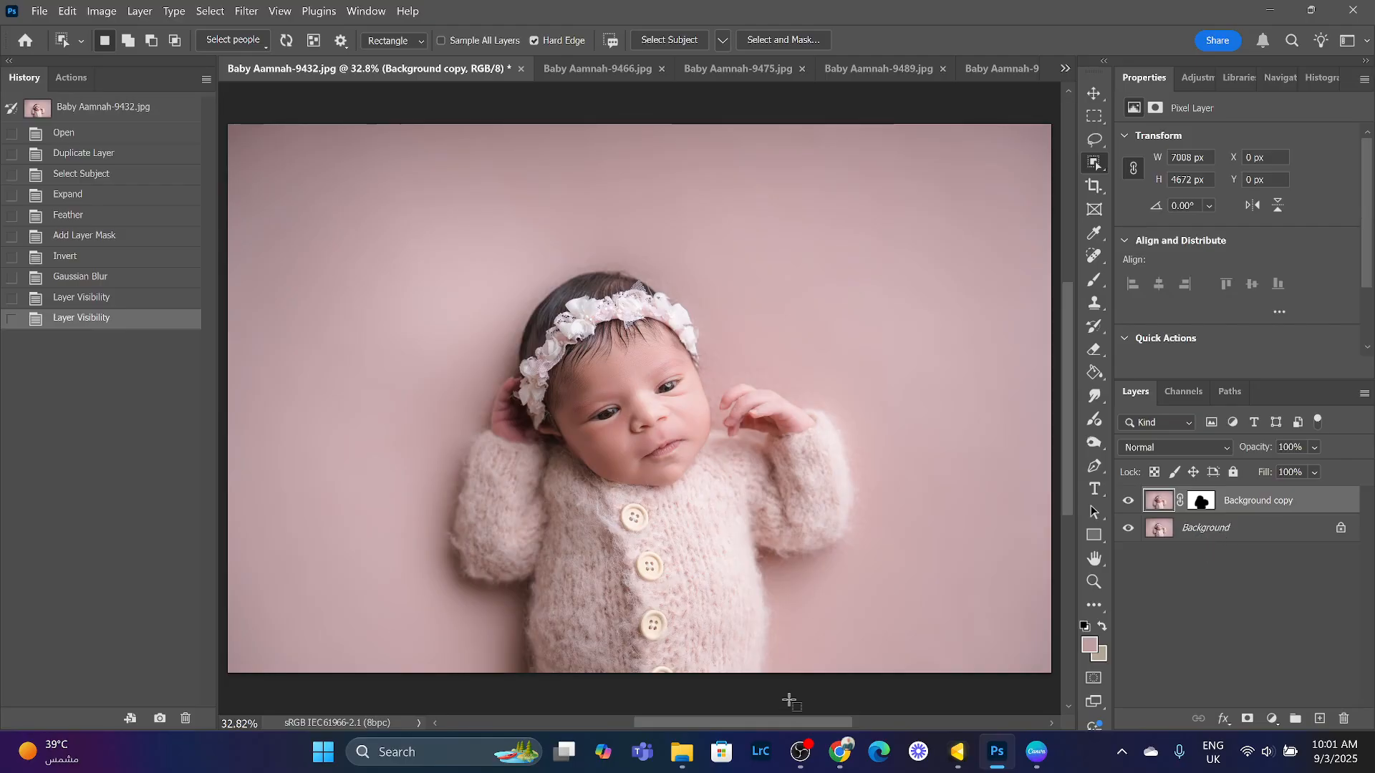
{"action": "left_click", "coordinate": [840, 752]}
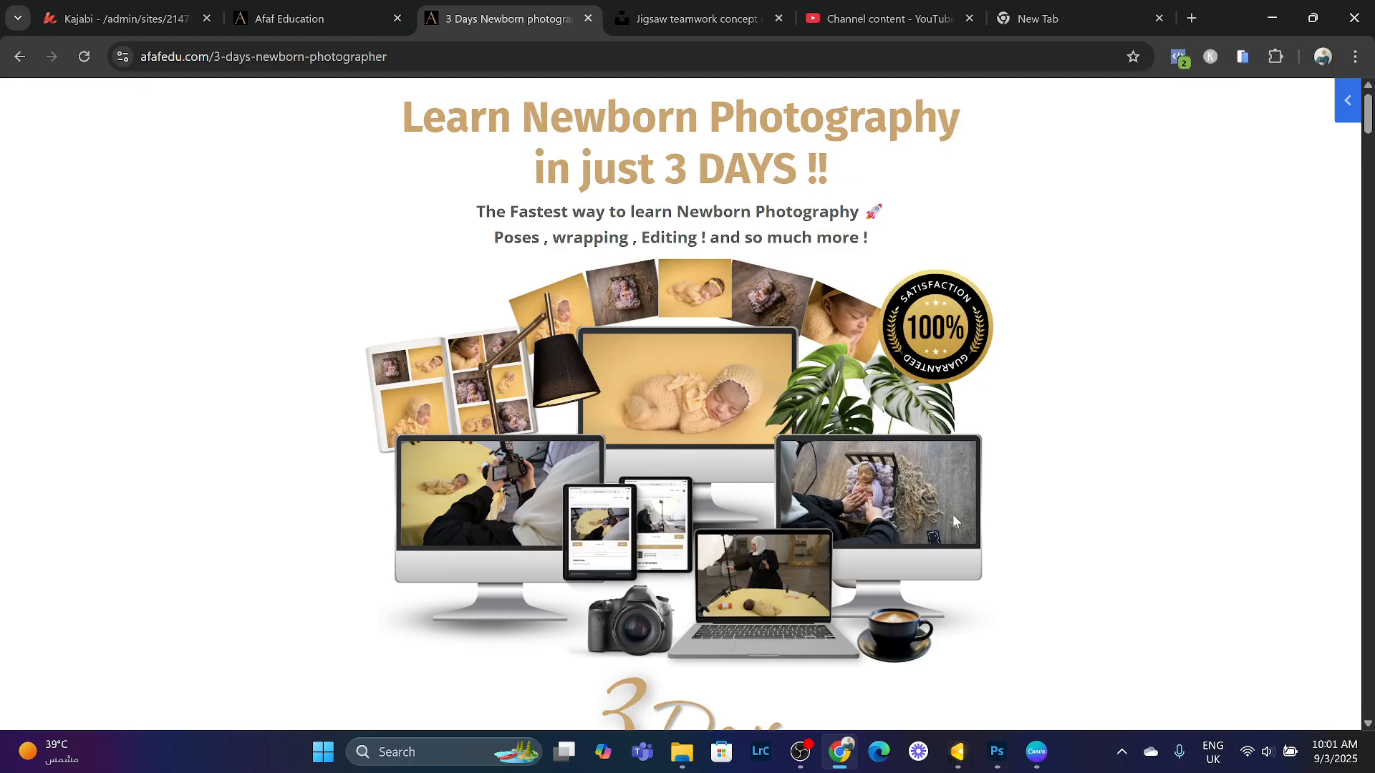
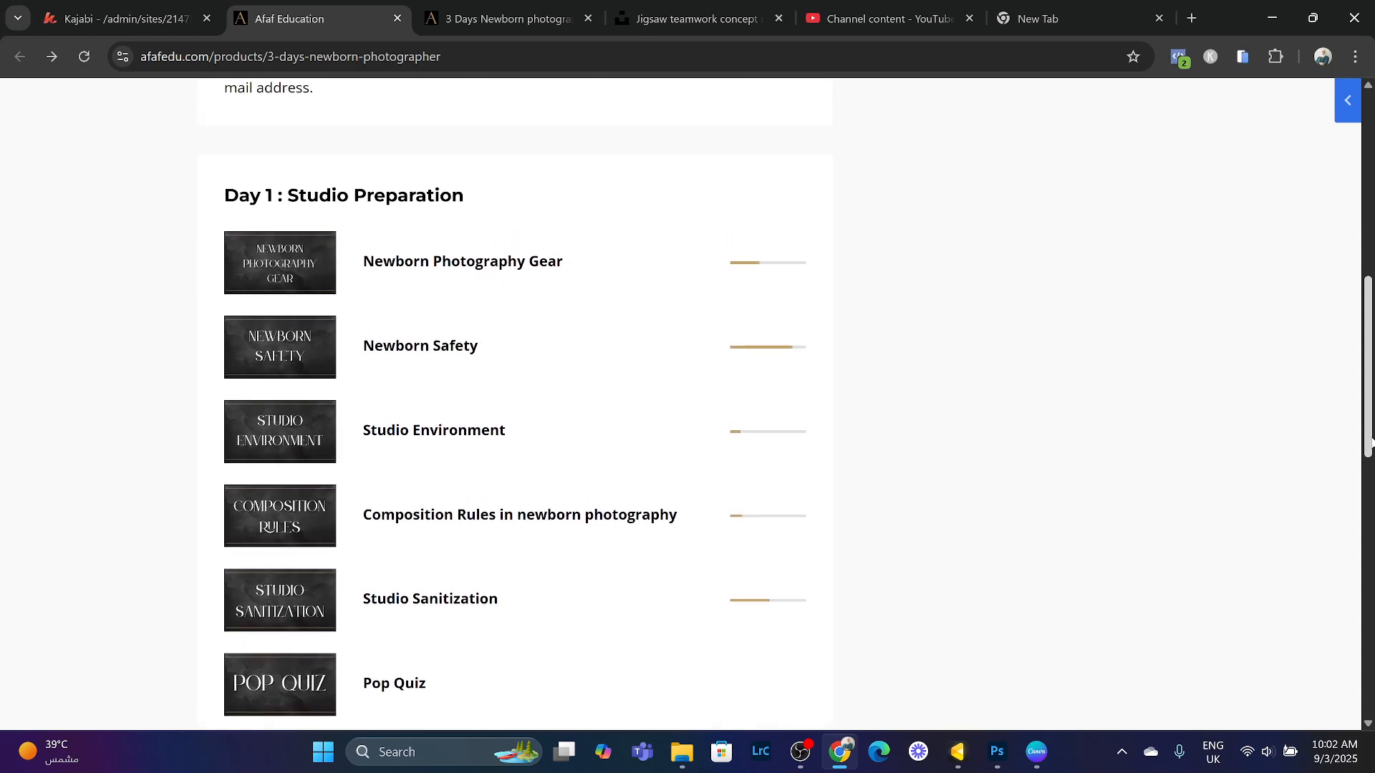
- Scroll through the course curriculum page to the Day 2 photo session lessons
{"action": "scroll", "coordinate": [1369, 444], "scroll_direction": "down", "scroll_amount": 1}
{"action": "scroll", "coordinate": [1367, 444], "scroll_direction": "down", "scroll_amount": 7}
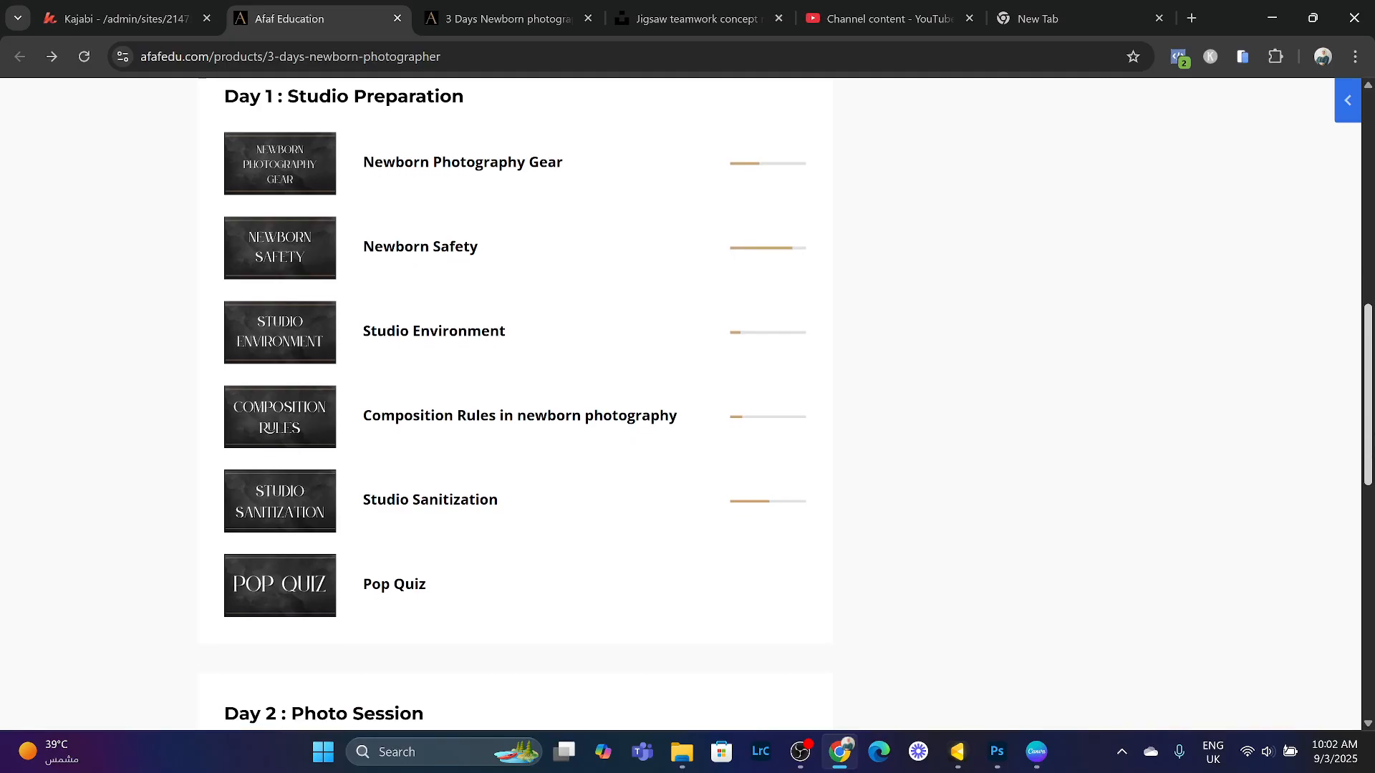
{"action": "scroll", "coordinate": [687, 405], "scroll_direction": "down", "scroll_amount": 1}
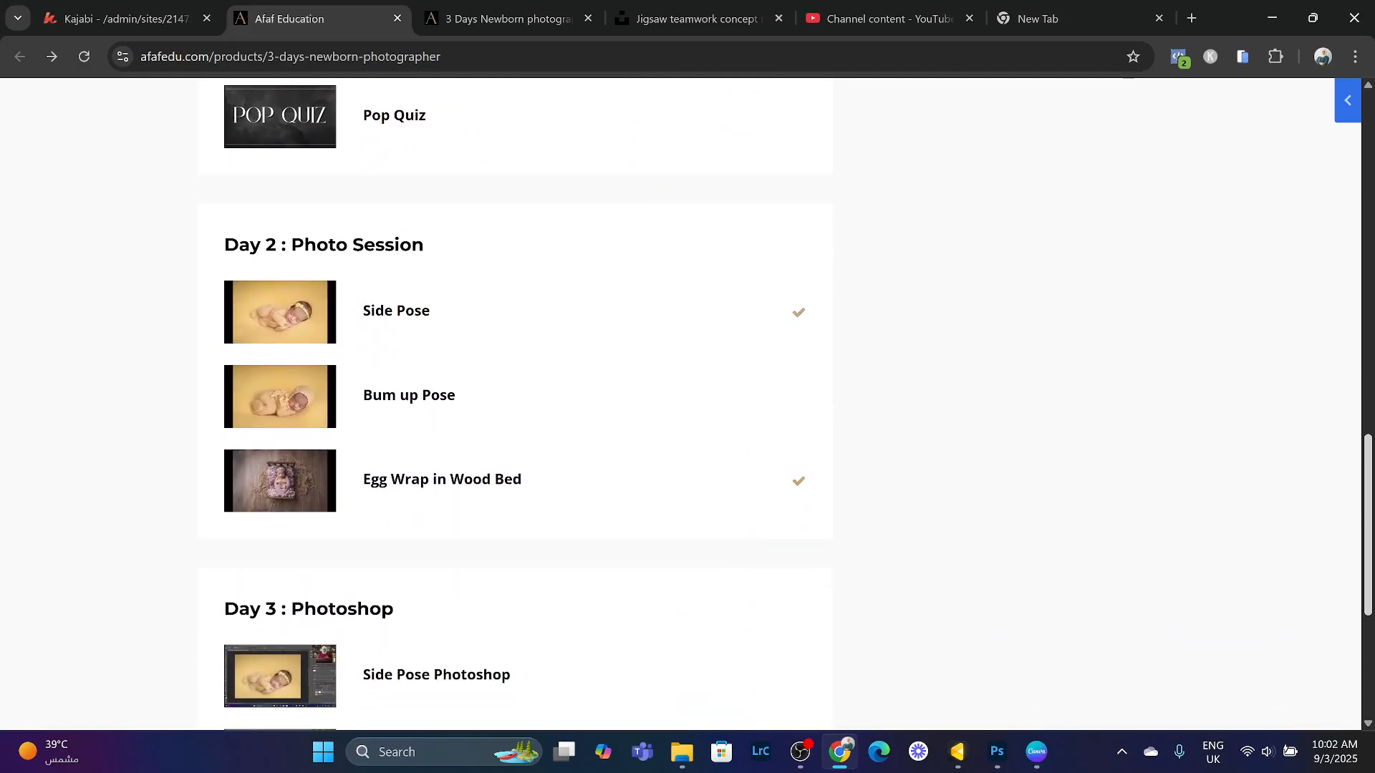
{"action": "scroll", "coordinate": [1366, 603], "scroll_direction": "down", "scroll_amount": 1}
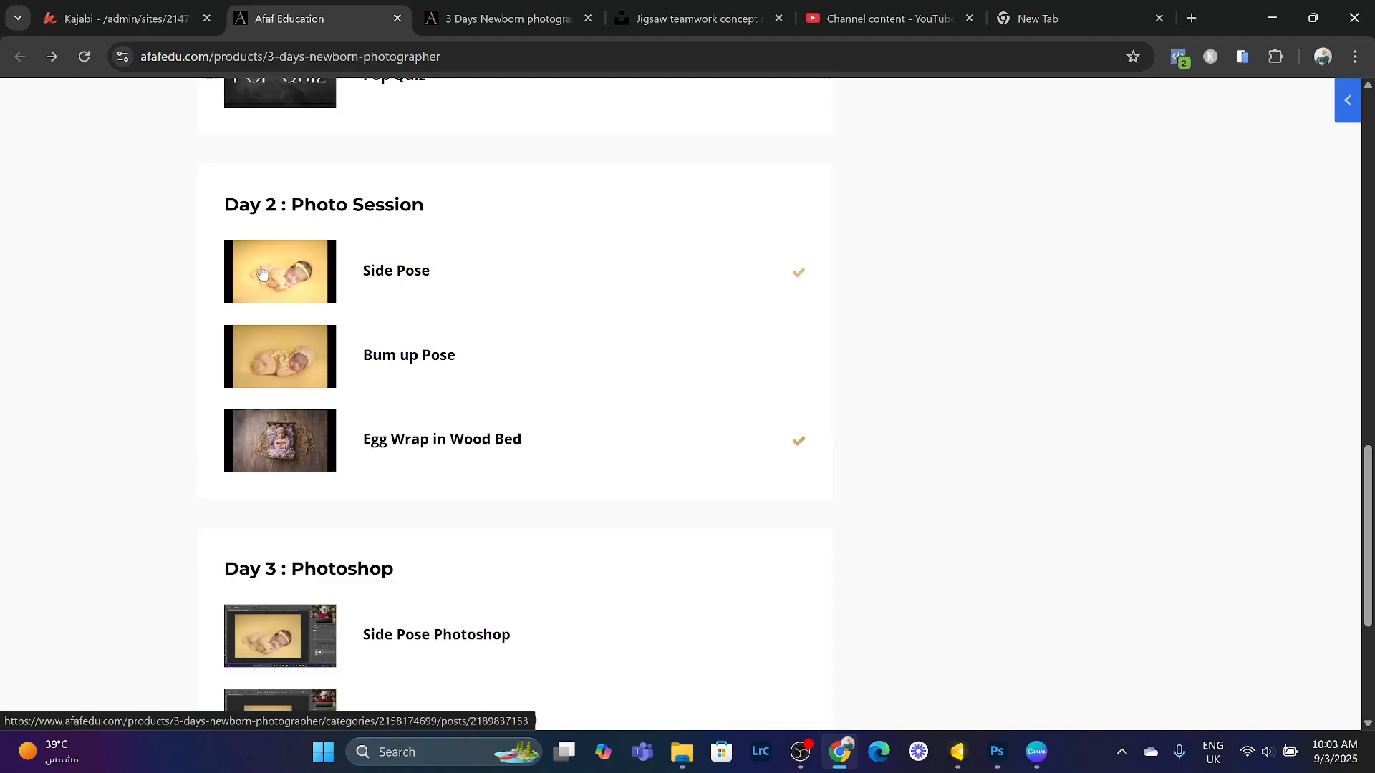
- Open the Side Pose lesson and scrub through its video
{"action": "left_click", "coordinate": [324, 291]}
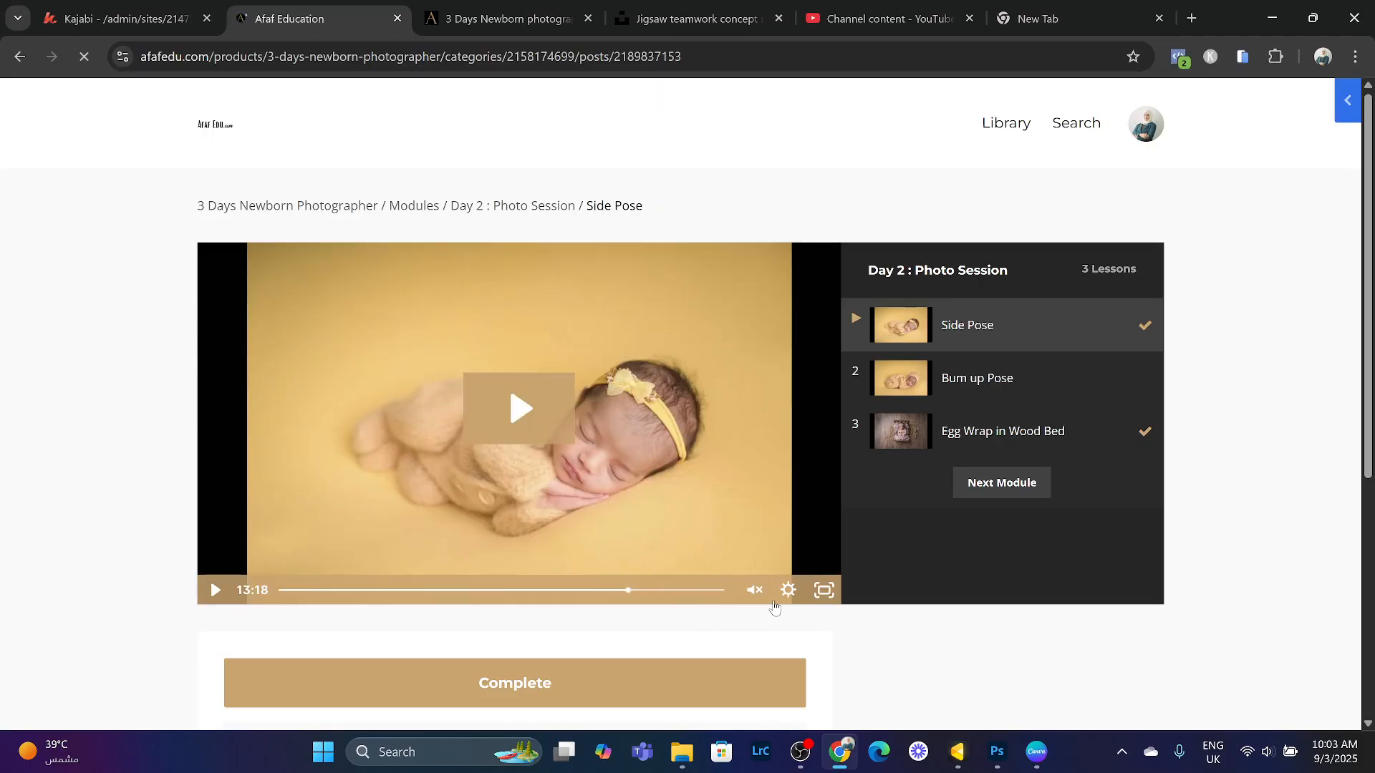
{"action": "left_click_drag", "start_coordinate": [617, 590], "coordinate": [584, 605]}
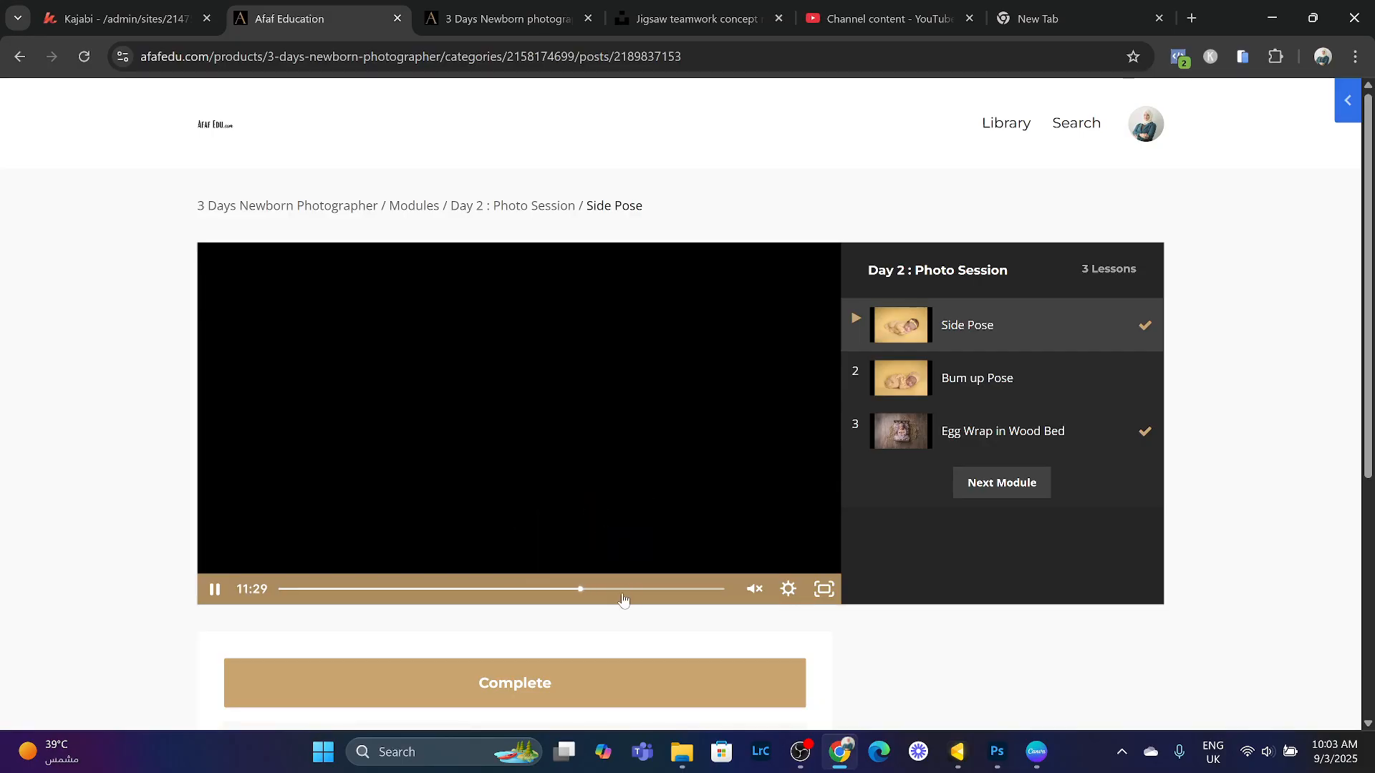
{"action": "left_click_drag", "start_coordinate": [577, 599], "coordinate": [689, 593]}
- Go back to the curriculum and open the Side Pose Photoshop lesson under Day 3
{"action": "left_click", "coordinate": [20, 58]}
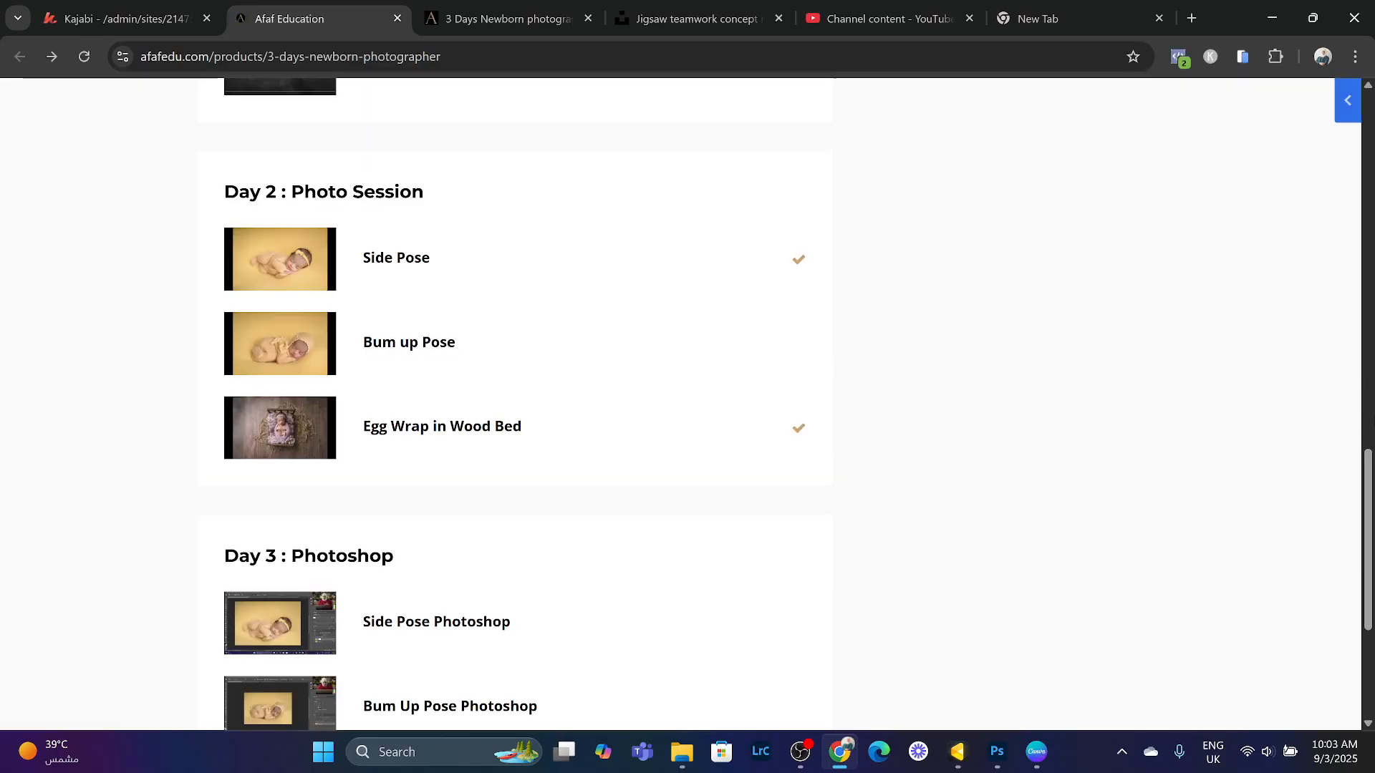
{"action": "left_click_drag", "start_coordinate": [1368, 510], "coordinate": [1366, 567]}
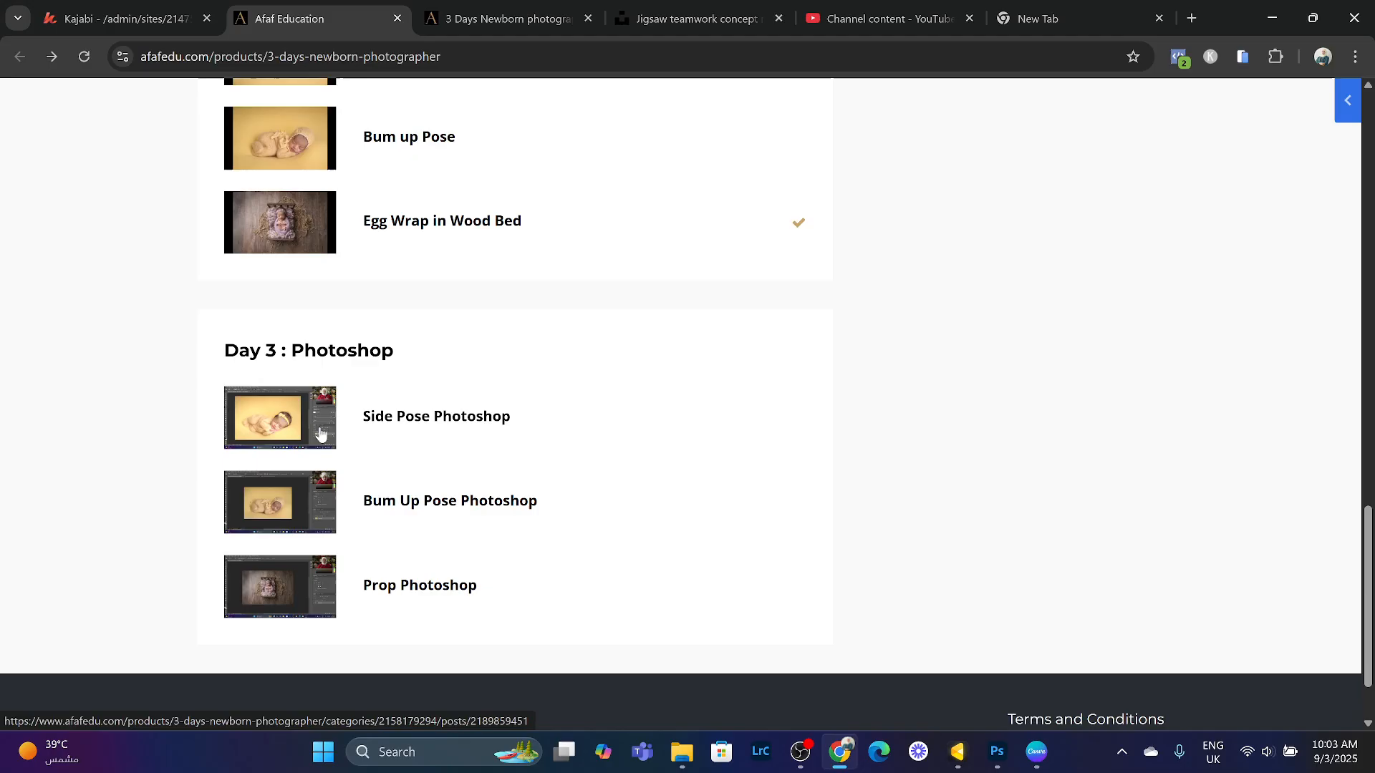
{"action": "left_click", "coordinate": [280, 425]}
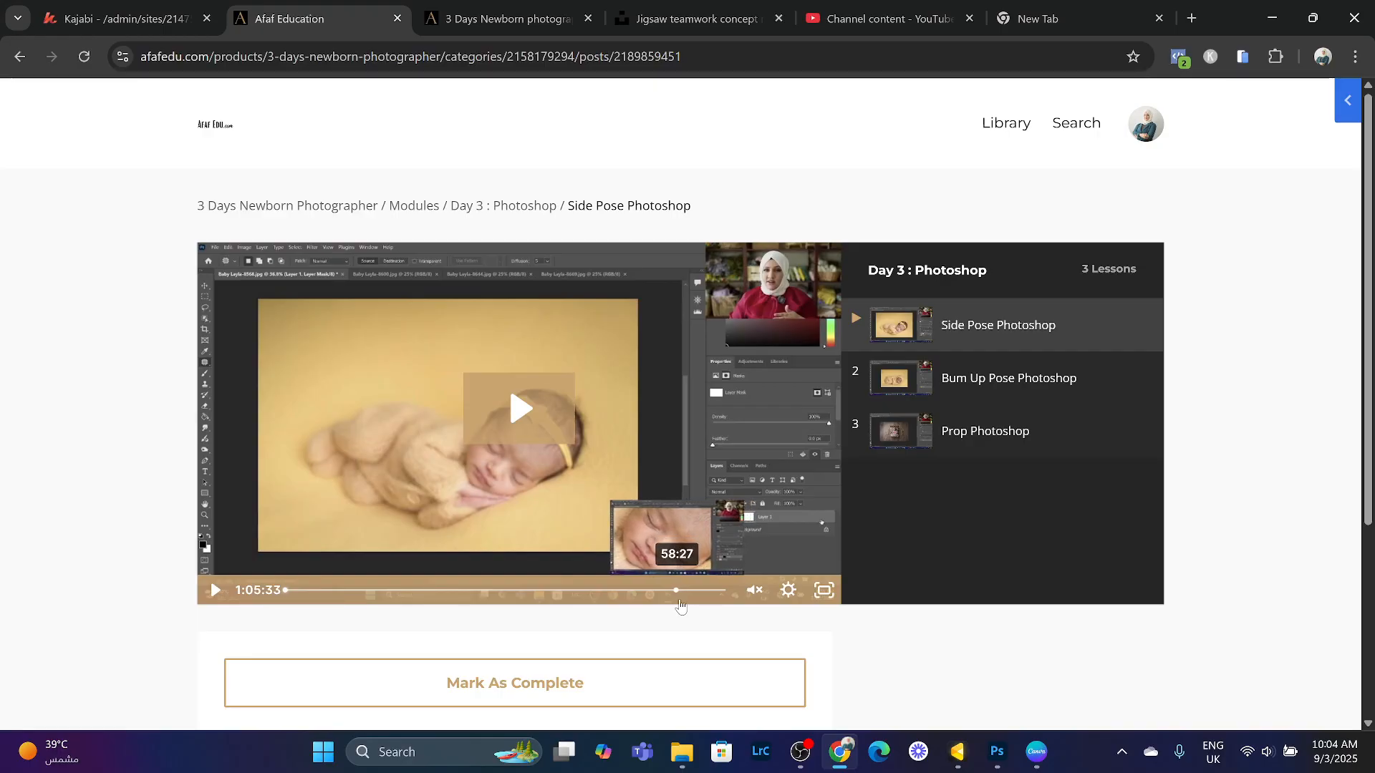
- Switch to the 3 Days Newborn Photographer sales page and scroll through its Day 3 contents and pricing
{"action": "left_click", "coordinate": [502, 17]}
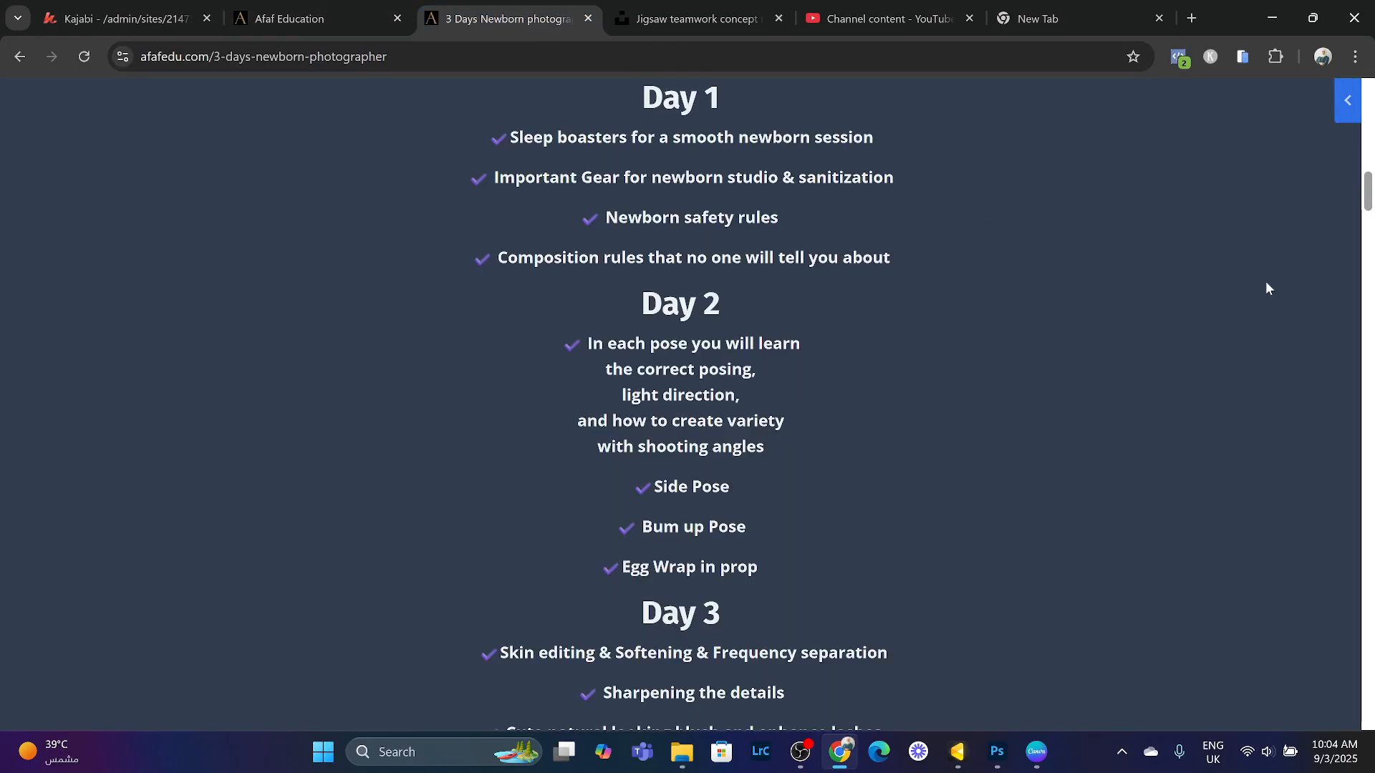
{"action": "left_click_drag", "start_coordinate": [1358, 195], "coordinate": [1370, 223]}
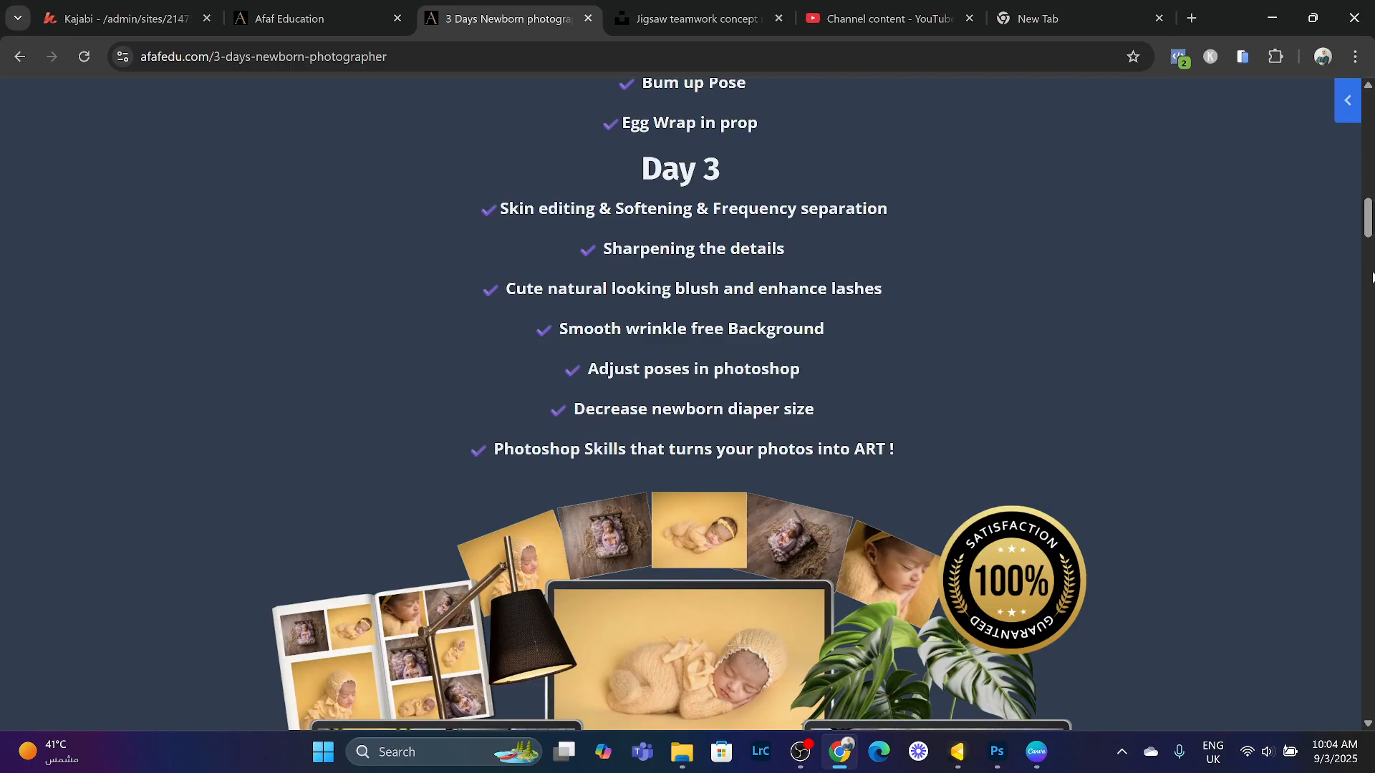
{"action": "left_click_drag", "start_coordinate": [1369, 222], "coordinate": [1370, 270]}
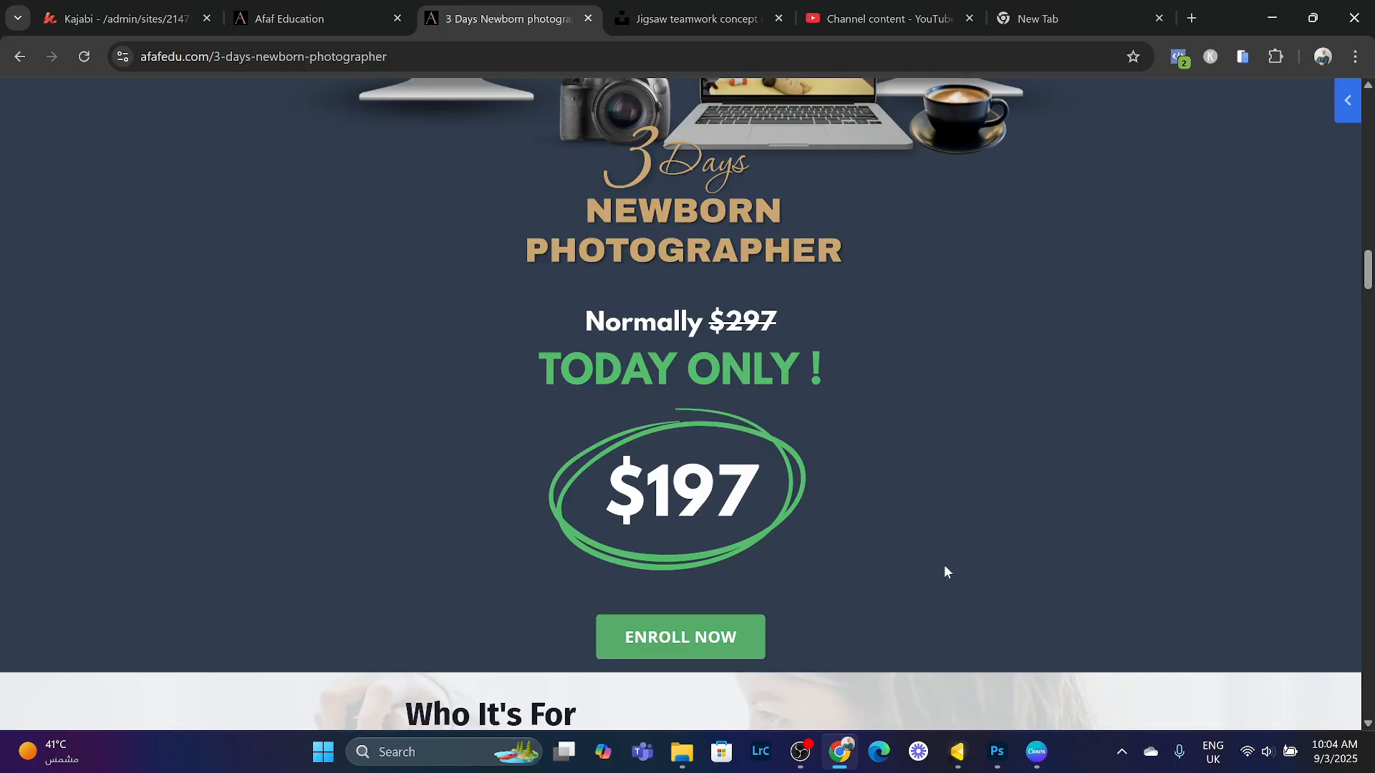
- Return to Photoshop and select the Background copy layer
{"action": "left_click", "coordinate": [998, 753]}
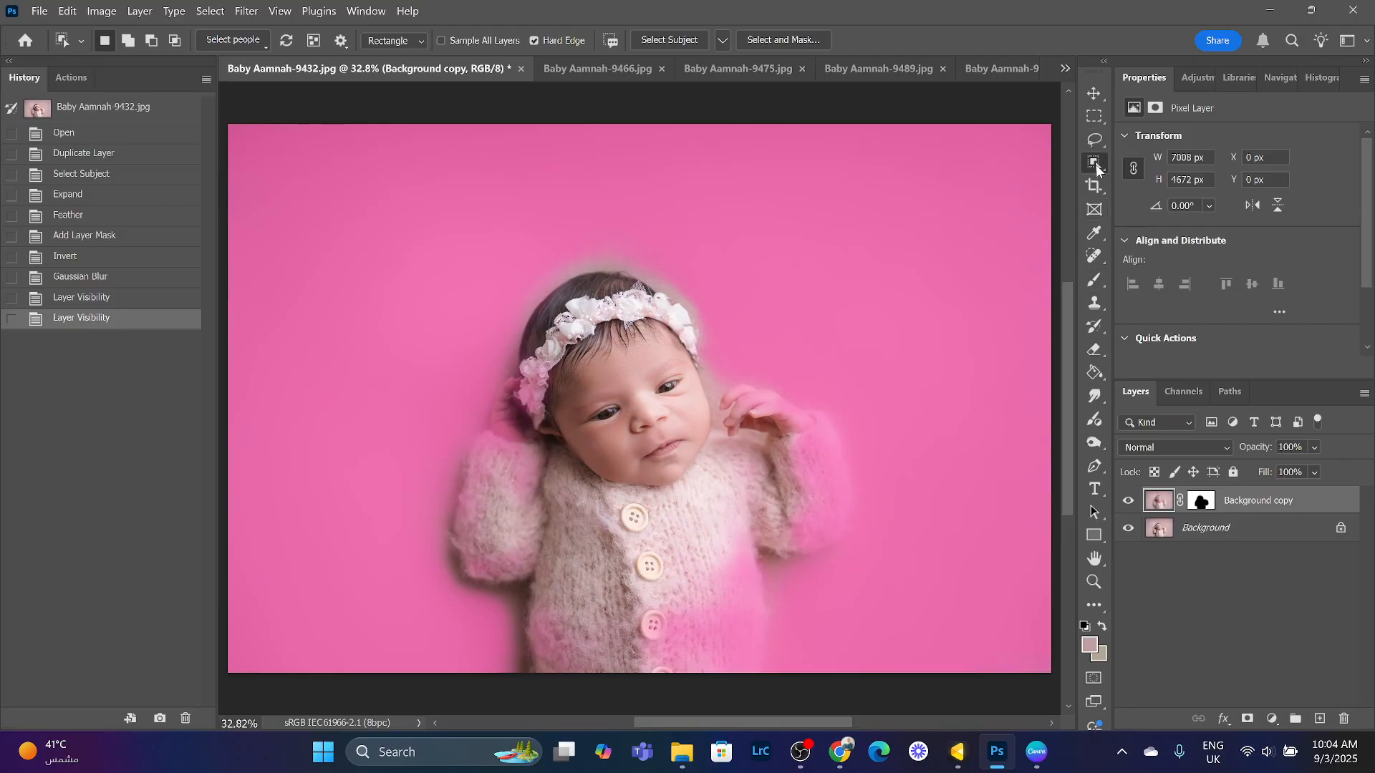
{"action": "left_click", "coordinate": [1154, 575]}
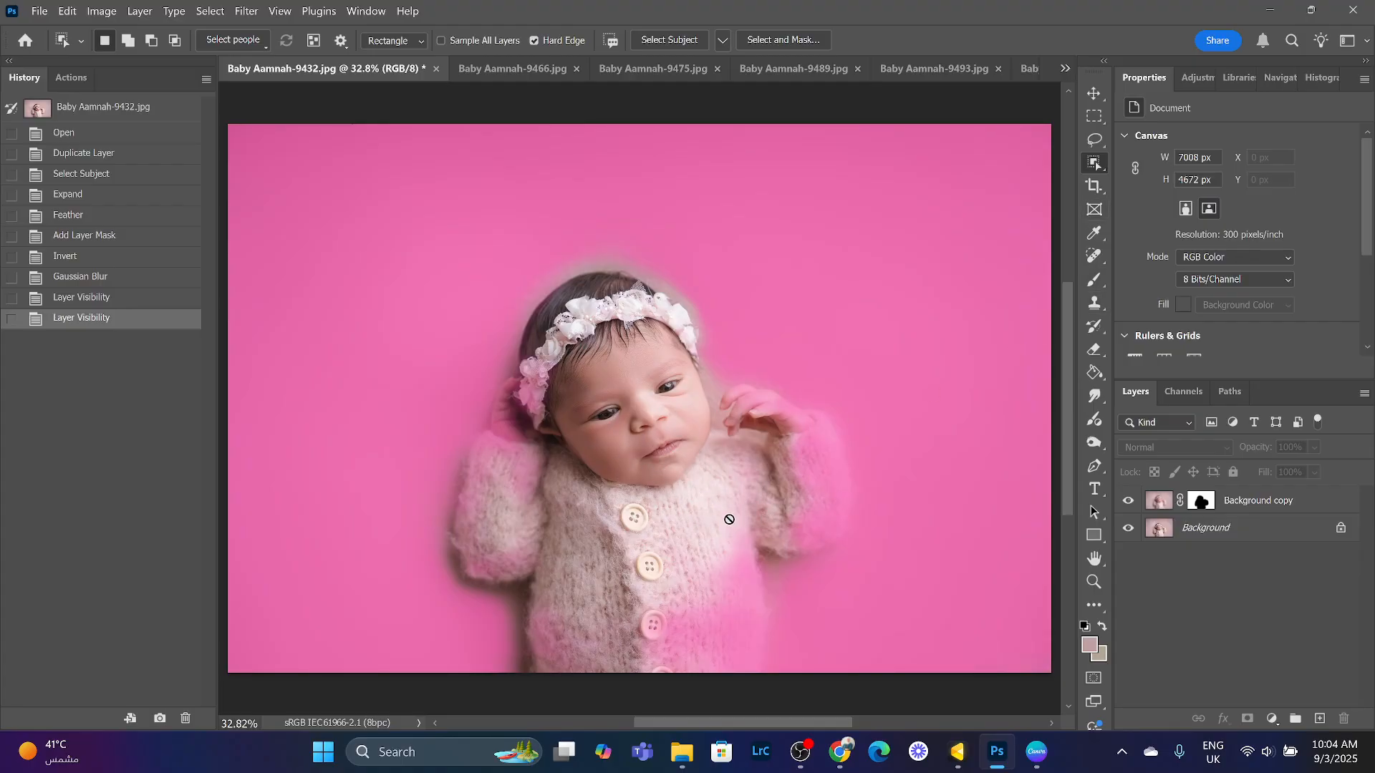
{"action": "left_click", "coordinate": [1160, 506]}
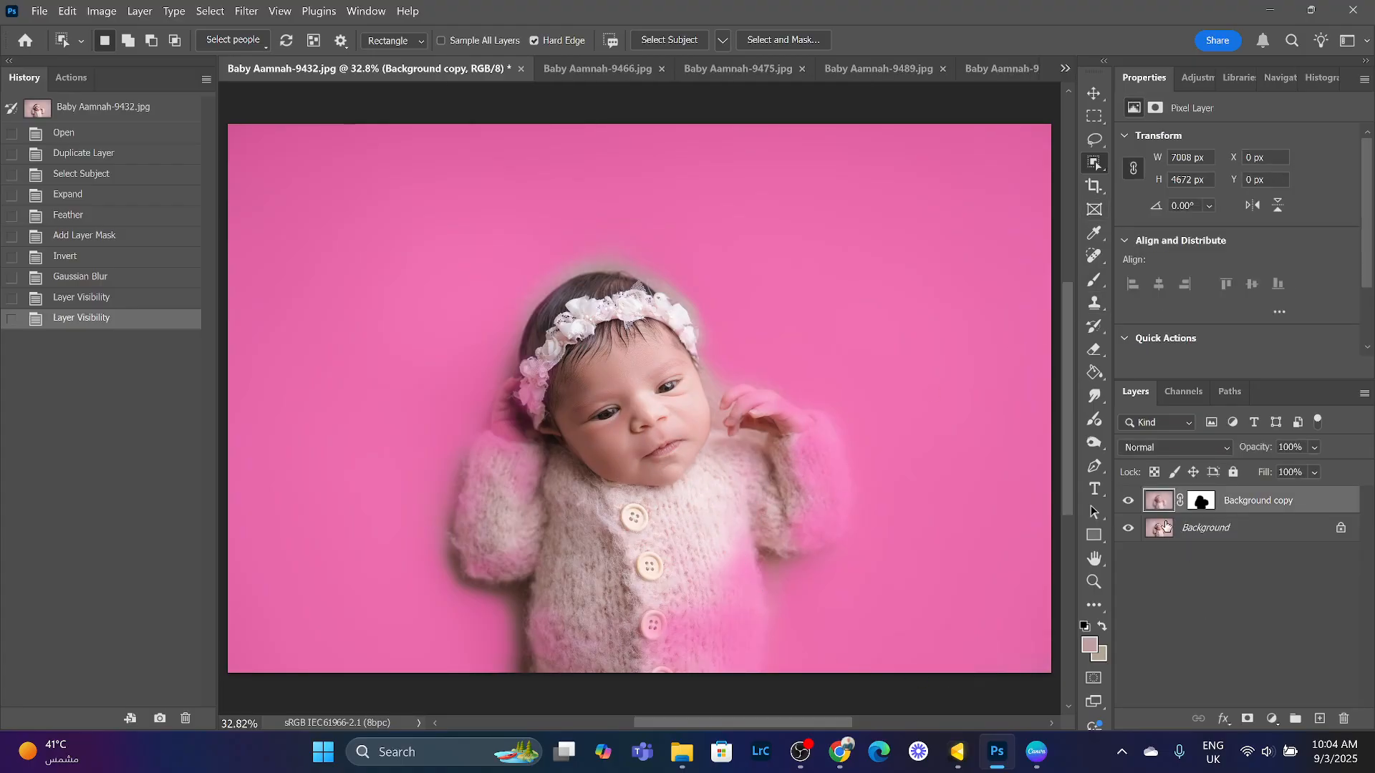
{"action": "left_click", "coordinate": [1095, 257]}
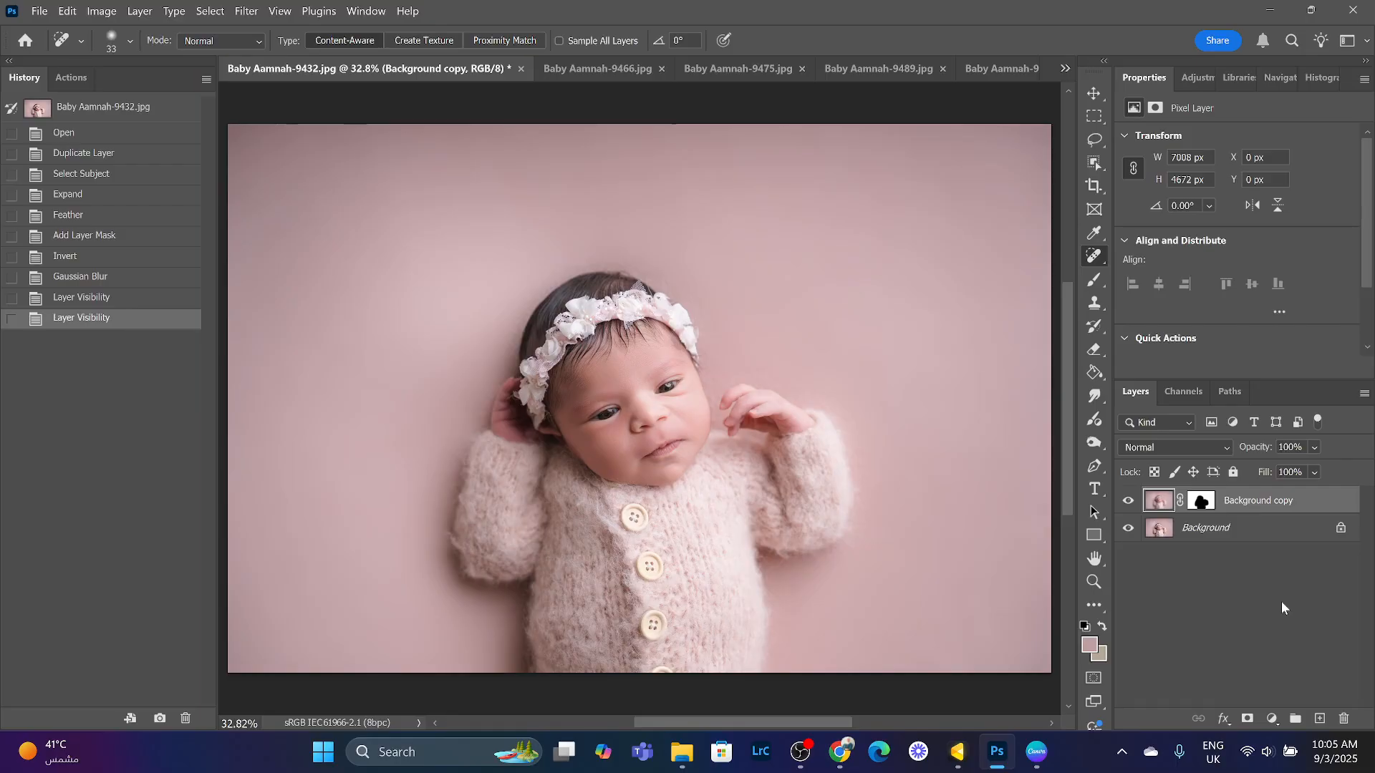
{"action": "left_click", "coordinate": [1272, 720]}
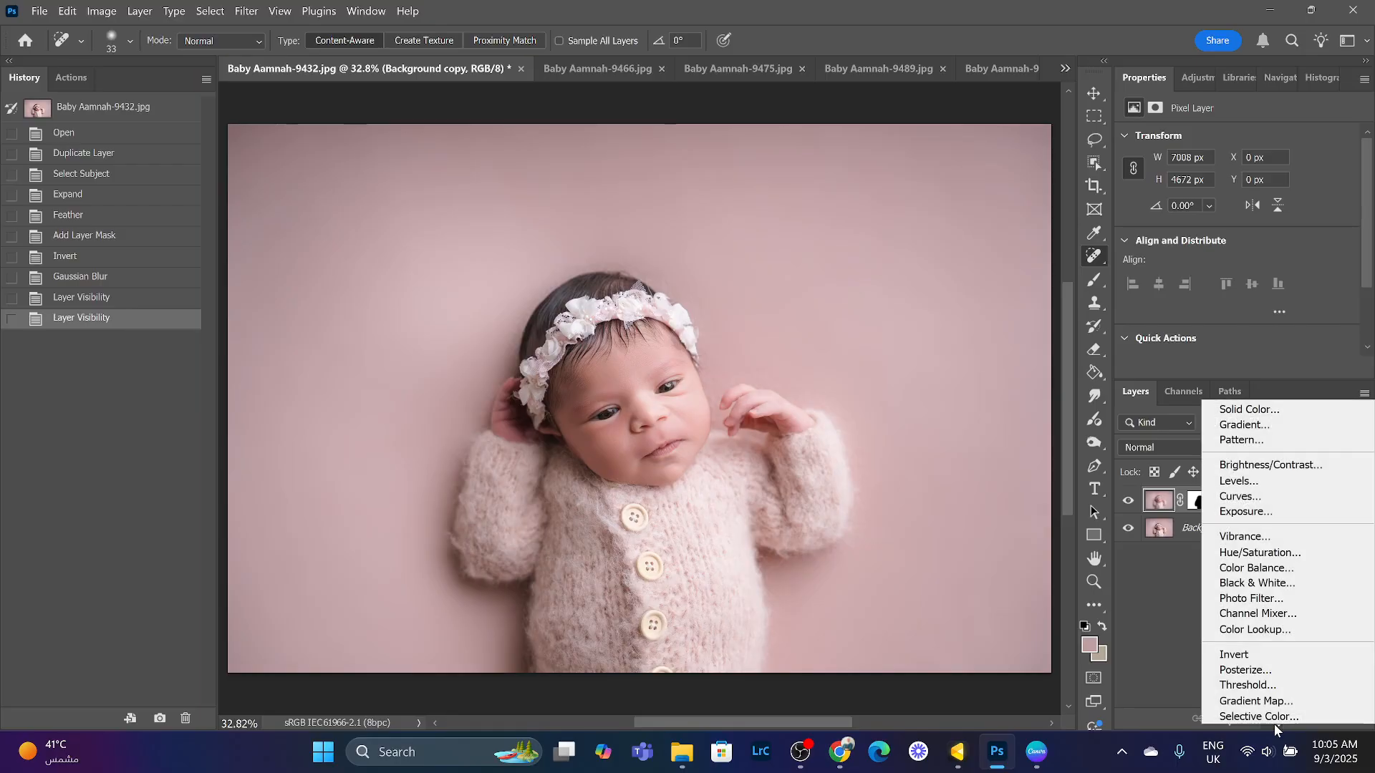
{"action": "left_click", "coordinate": [1170, 650]}
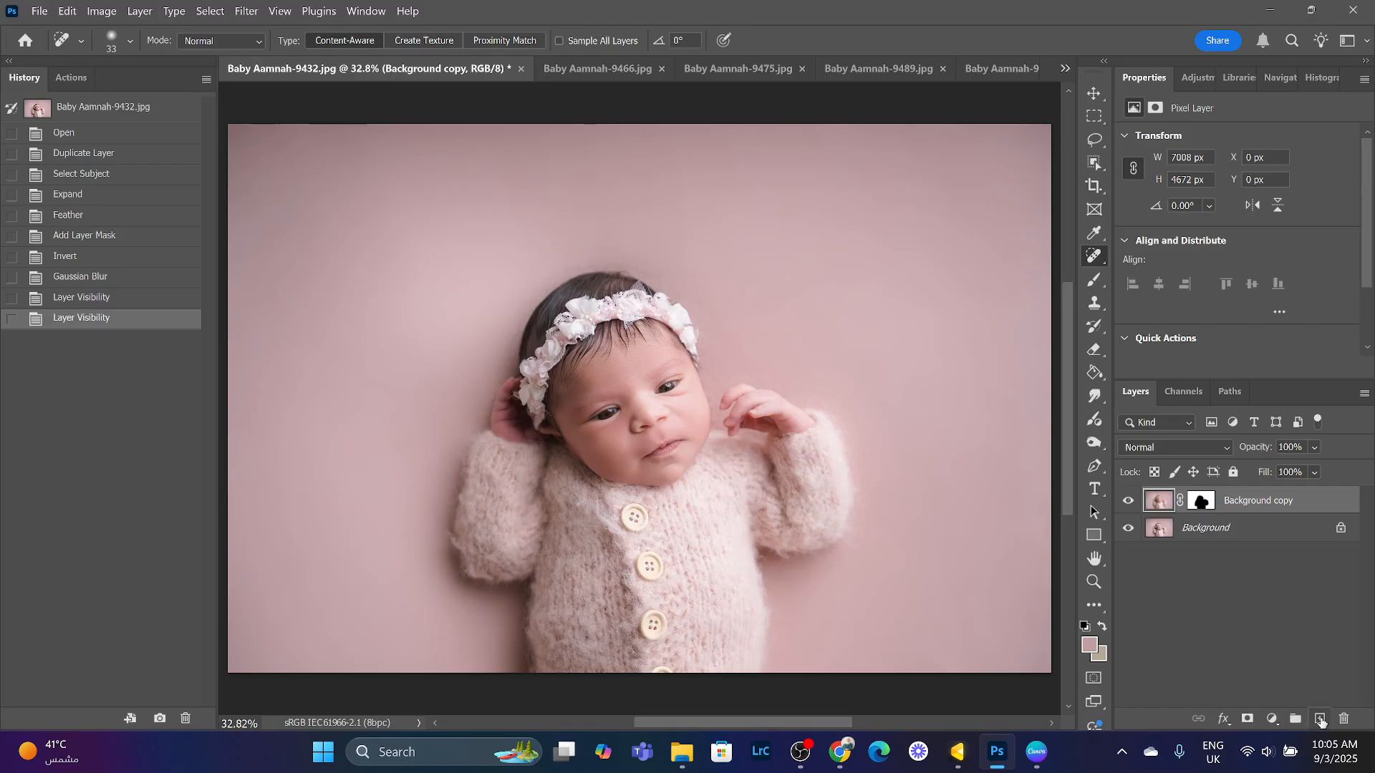
{"action": "left_click", "coordinate": [1269, 720]}
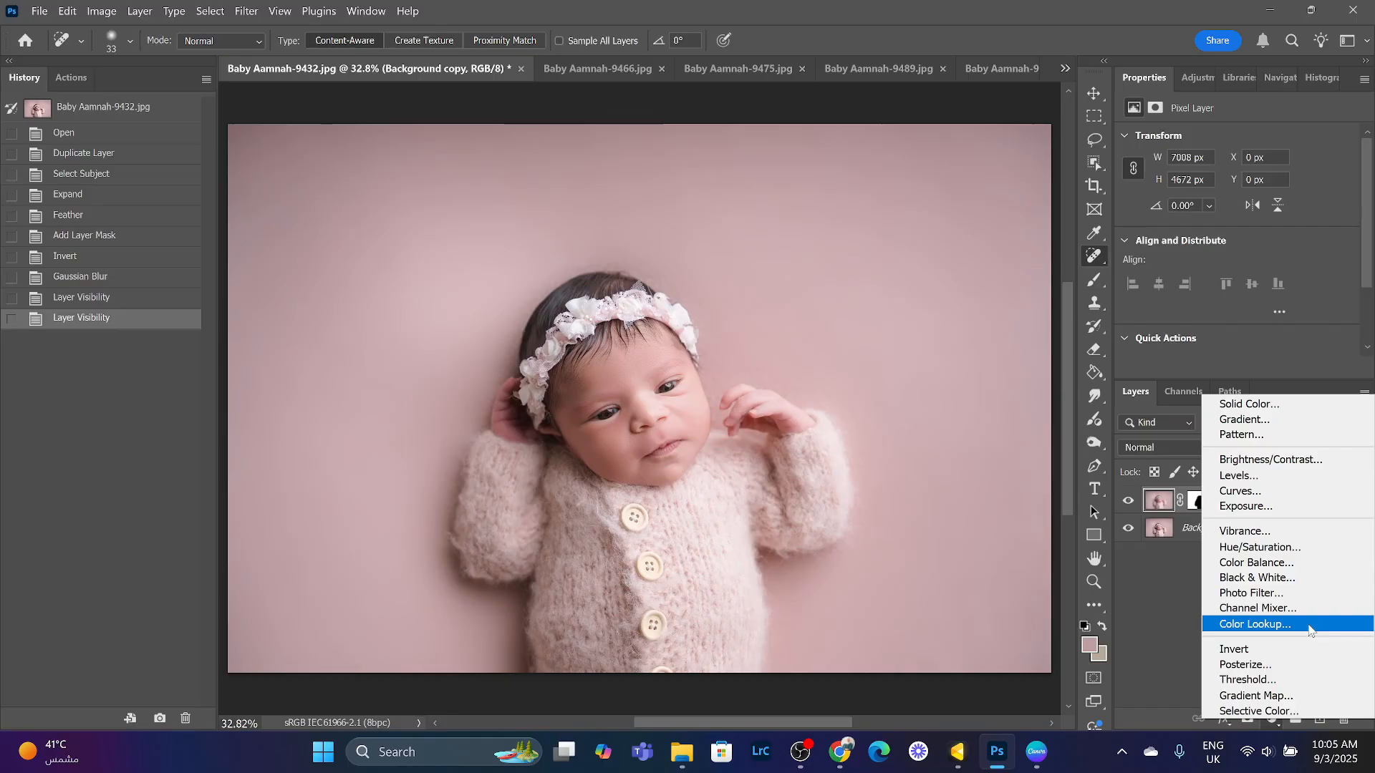
{"action": "left_click", "coordinate": [1168, 602]}
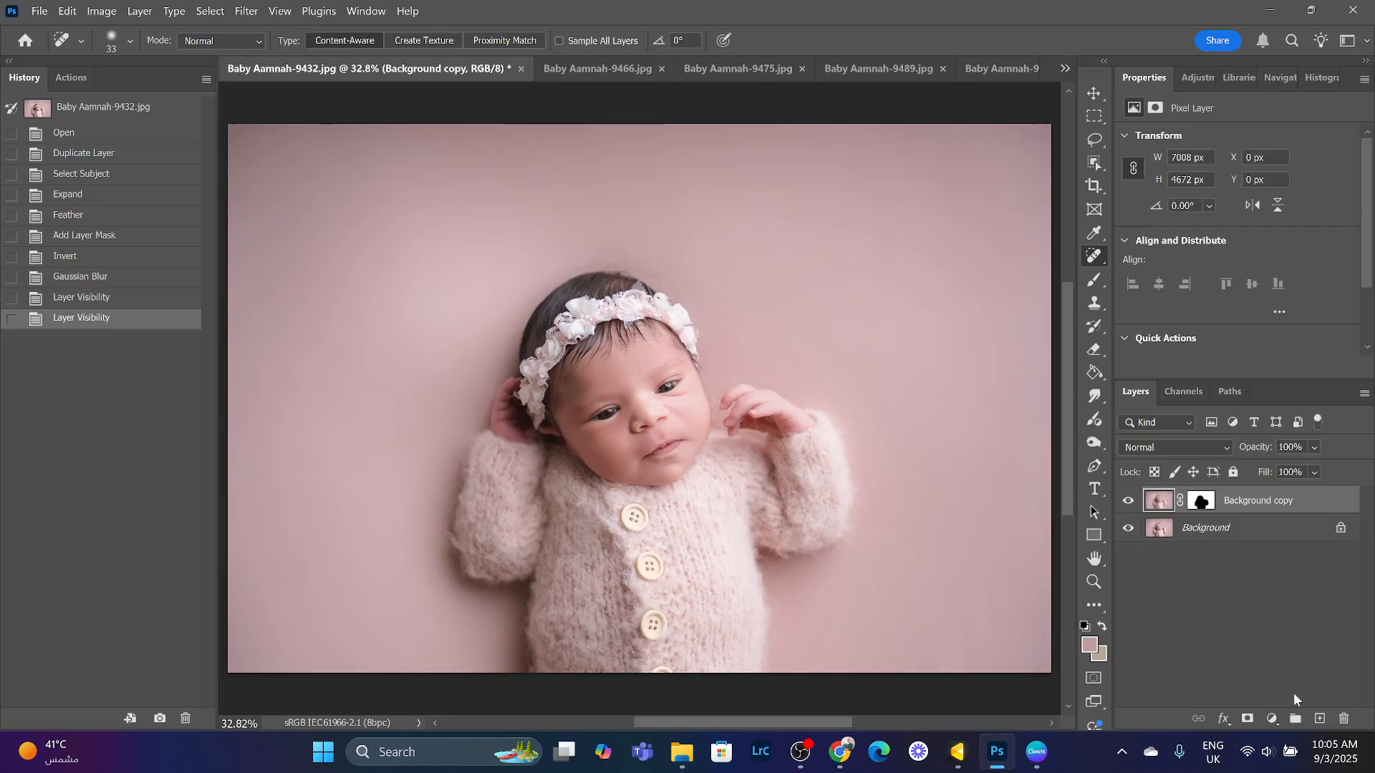
- Sample the pink backdrop colour from the image with the Eyedropper as the foreground colour
{"action": "left_click", "coordinate": [1094, 237]}
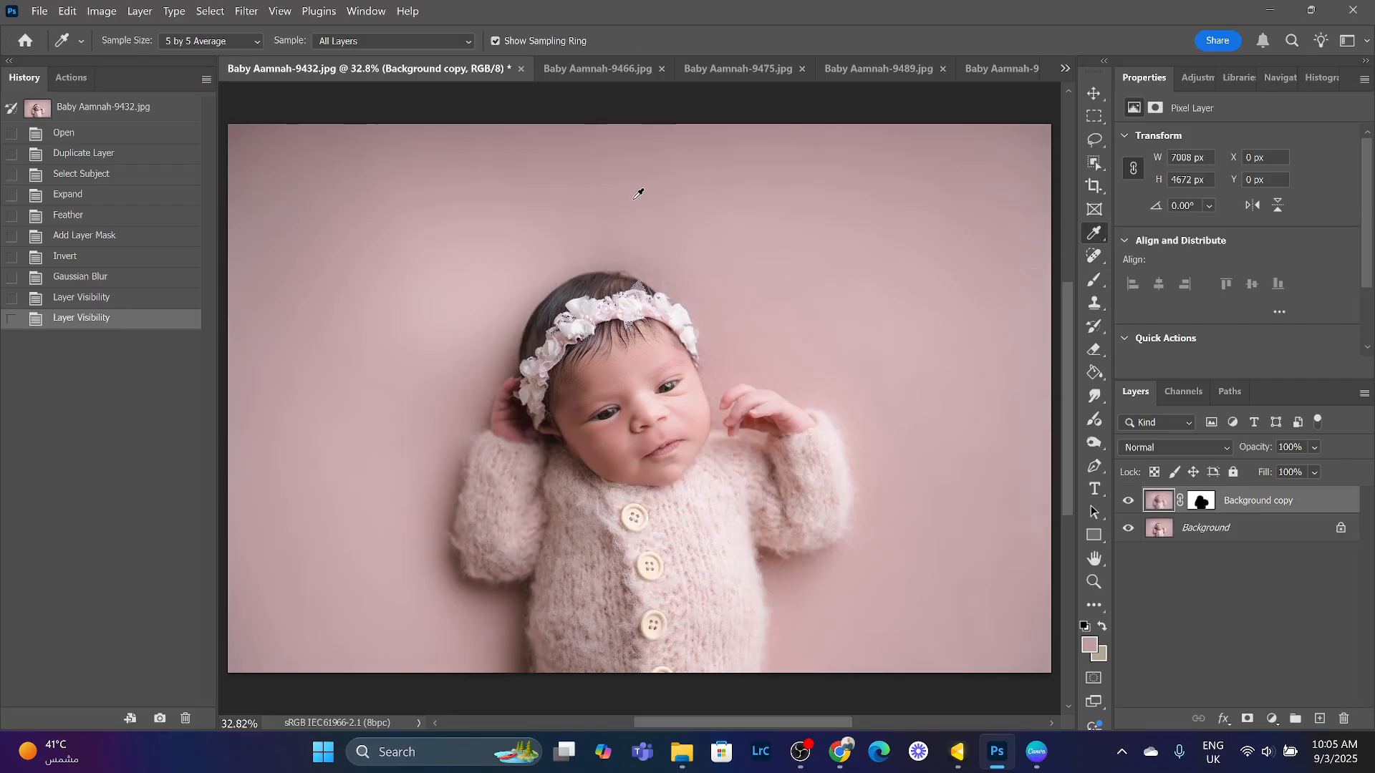
{"action": "left_click", "coordinate": [1160, 530]}
{"action": "left_click", "coordinate": [1160, 507]}
{"action": "left_click", "coordinate": [1205, 504]}
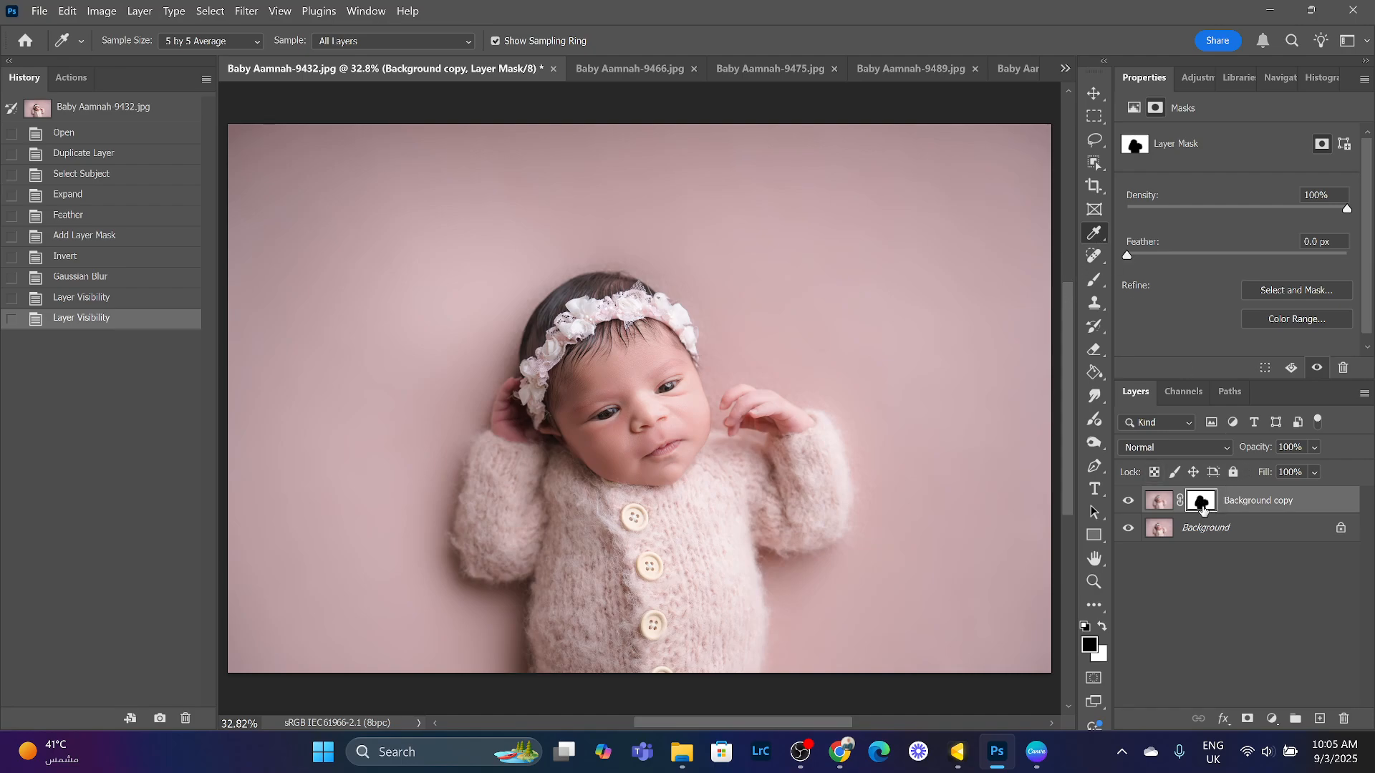
{"action": "left_click", "coordinate": [1158, 503]}
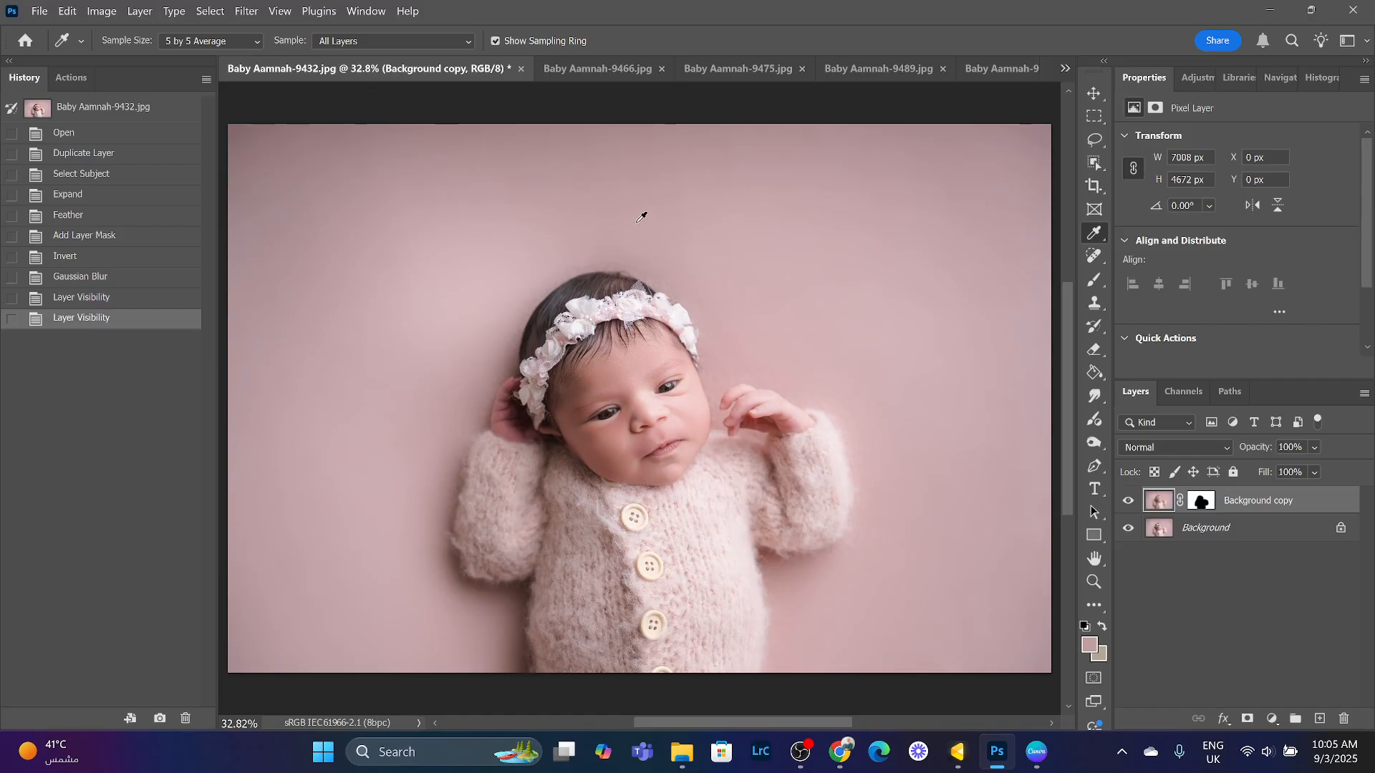
{"action": "left_click_drag", "start_coordinate": [643, 193], "coordinate": [663, 197]}
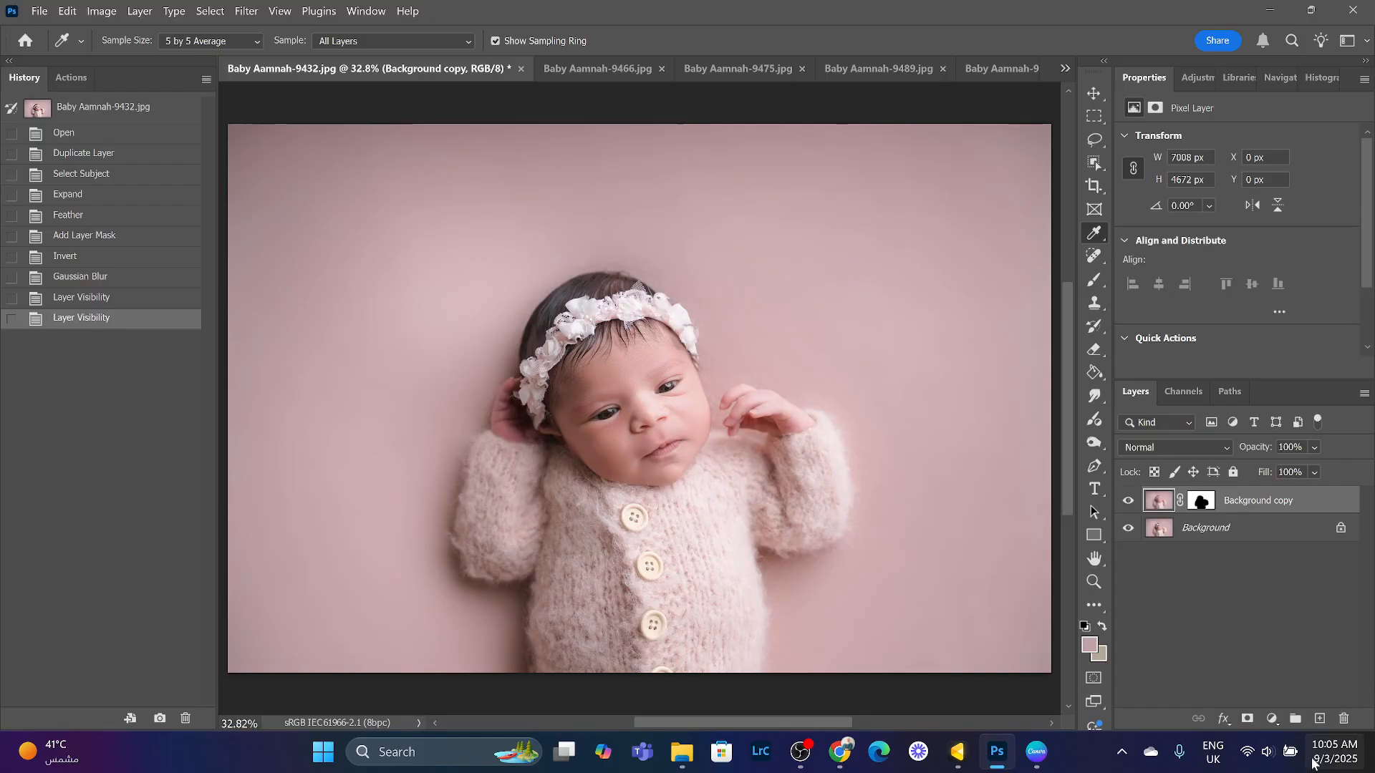
- Add a Gradient Fill layer with Radial style and Reverse enabled
{"action": "left_click", "coordinate": [1272, 719]}
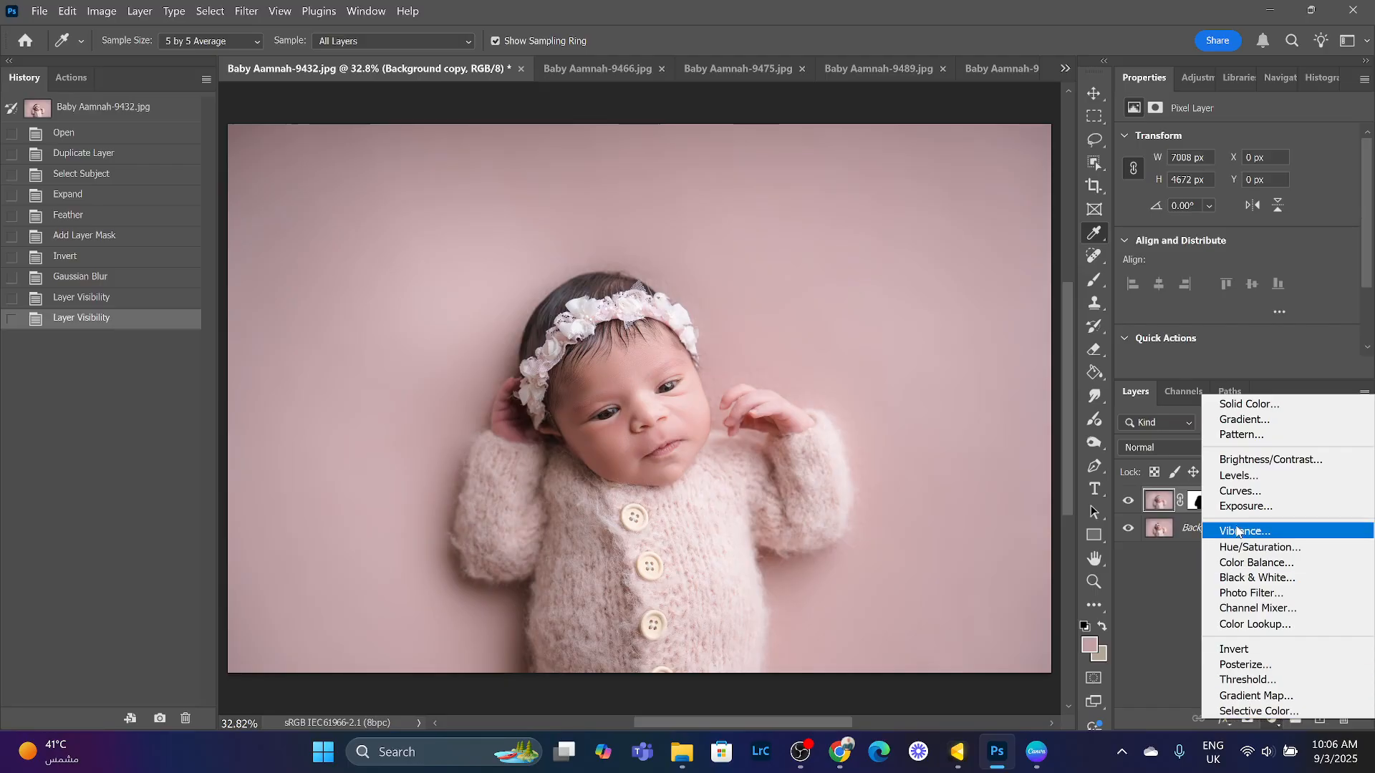
{"action": "left_click", "coordinate": [1275, 423]}
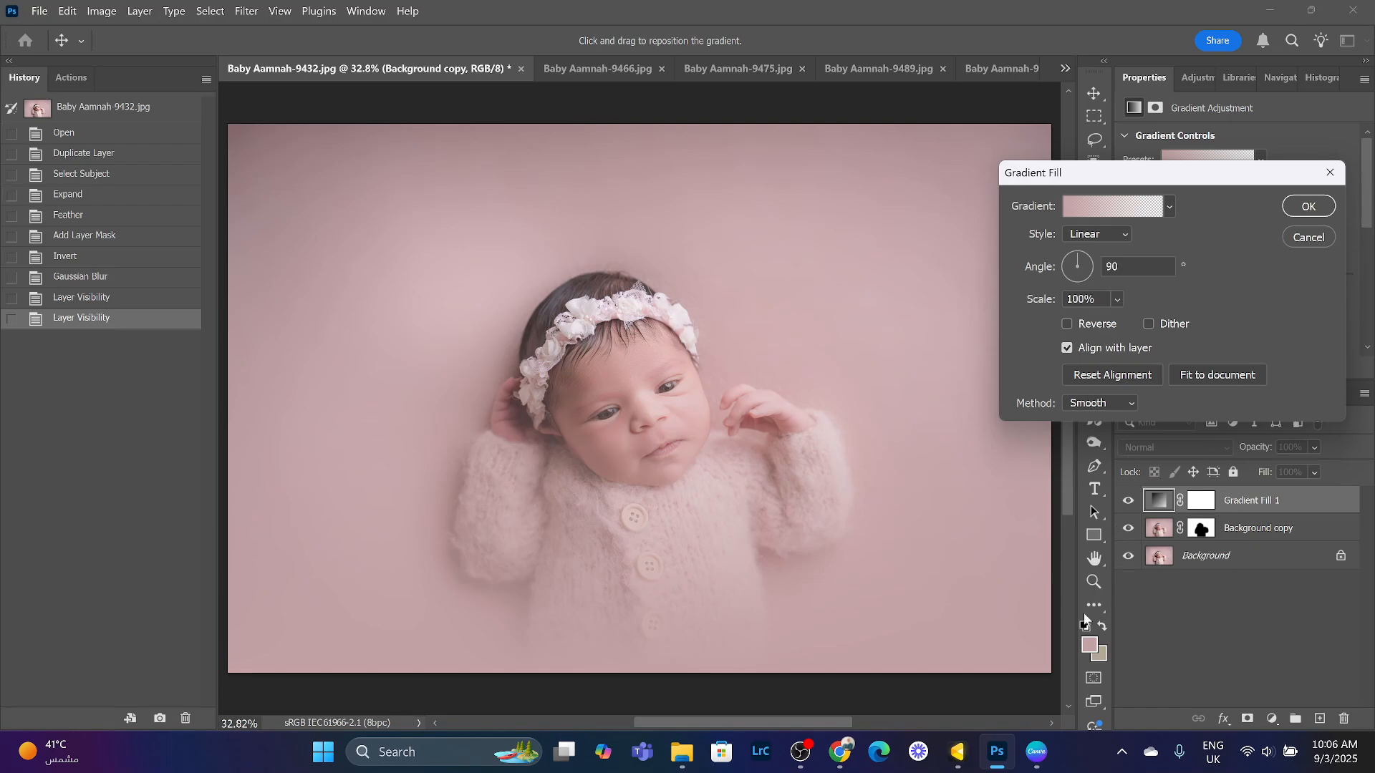
{"action": "left_click", "coordinate": [1124, 234]}
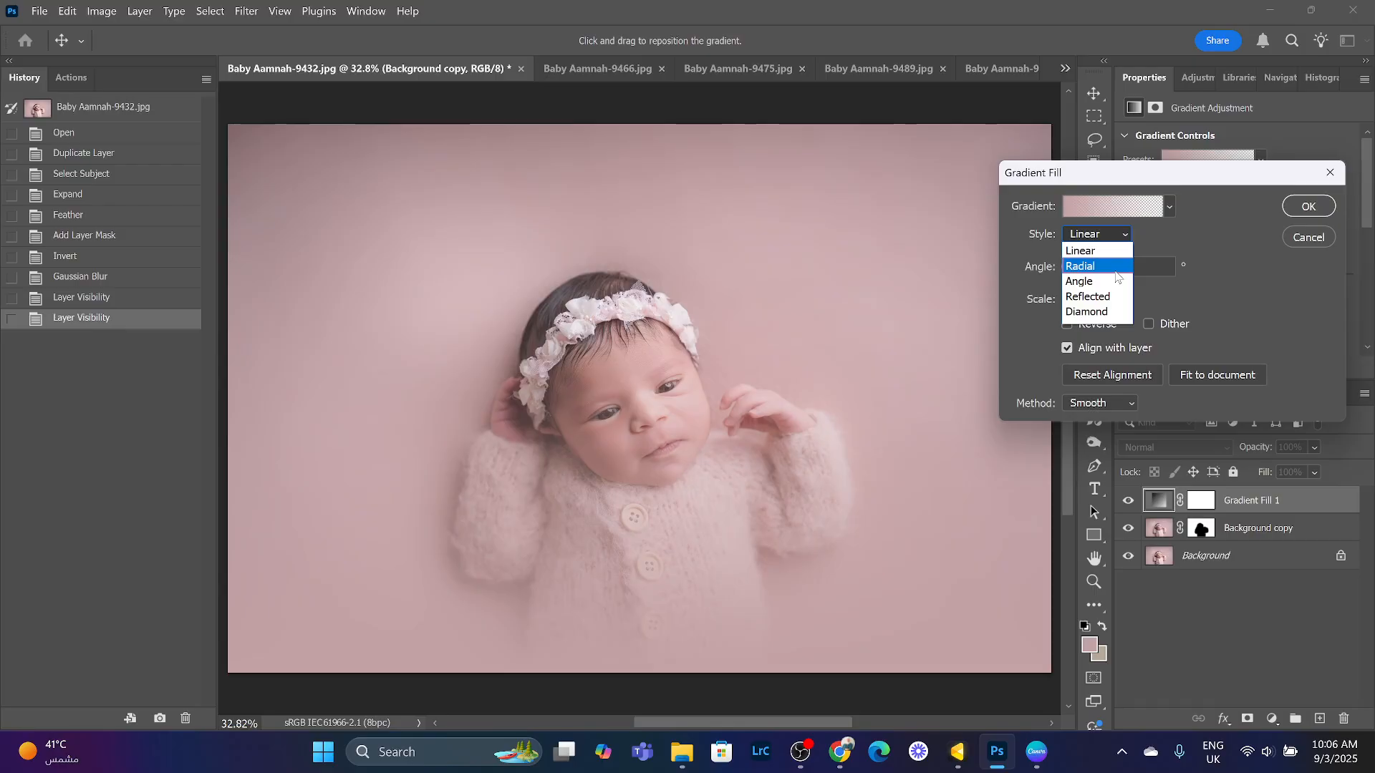
{"action": "left_click", "coordinate": [1115, 266]}
{"action": "left_click", "coordinate": [1067, 326]}
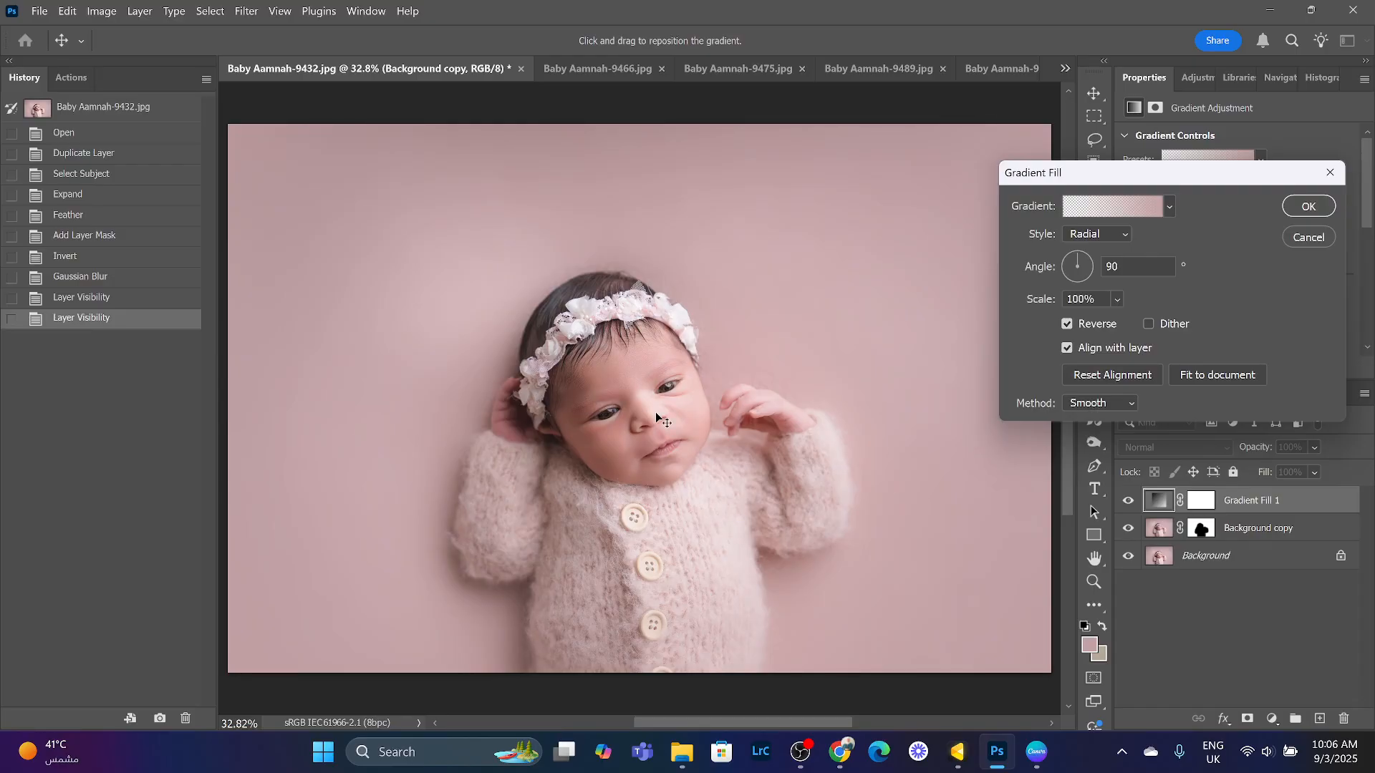
{"action": "left_click", "coordinate": [1309, 208]}
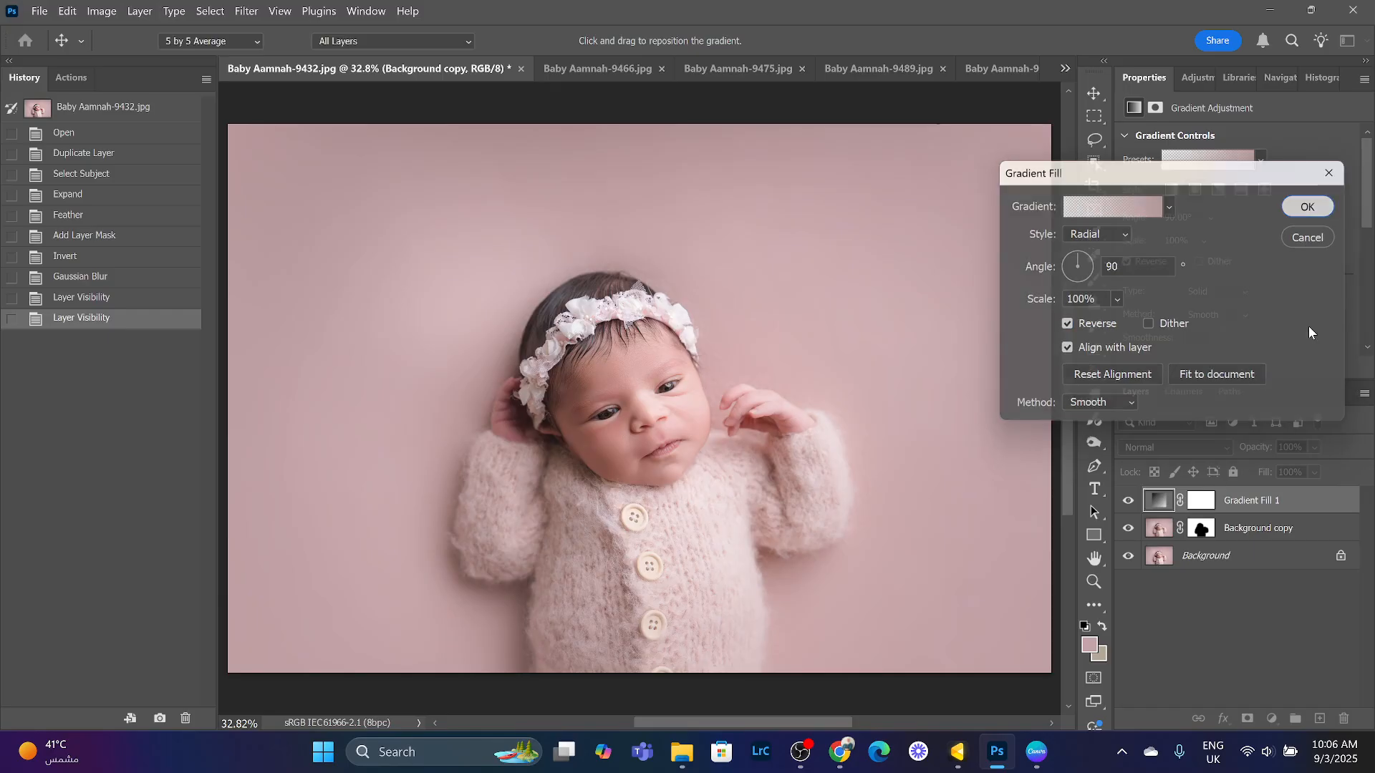
- Toggle the Gradient Fill layer's visibility to compare the vignette with the original
{"action": "left_click", "coordinate": [1128, 501]}
{"action": "left_click", "coordinate": [1128, 501]}
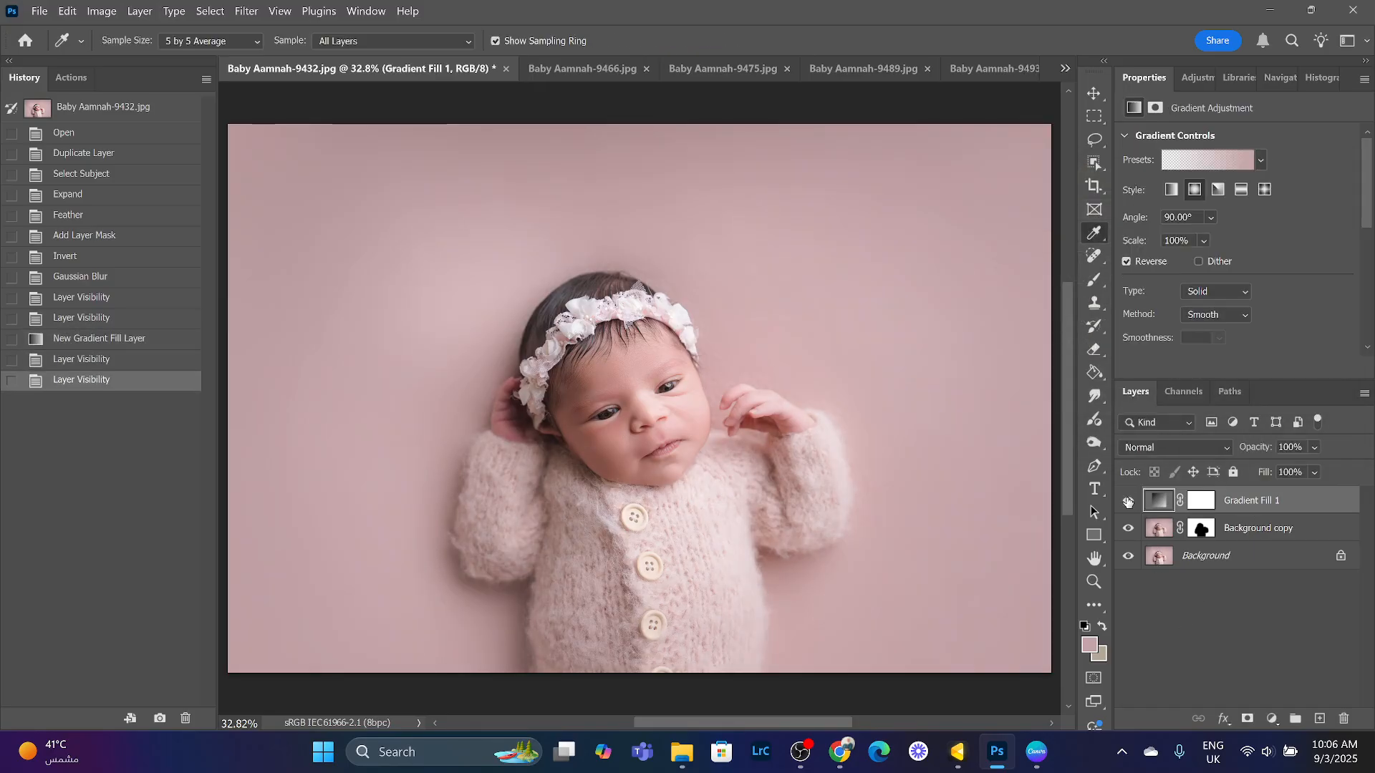
{"action": "left_click", "coordinate": [1127, 501]}
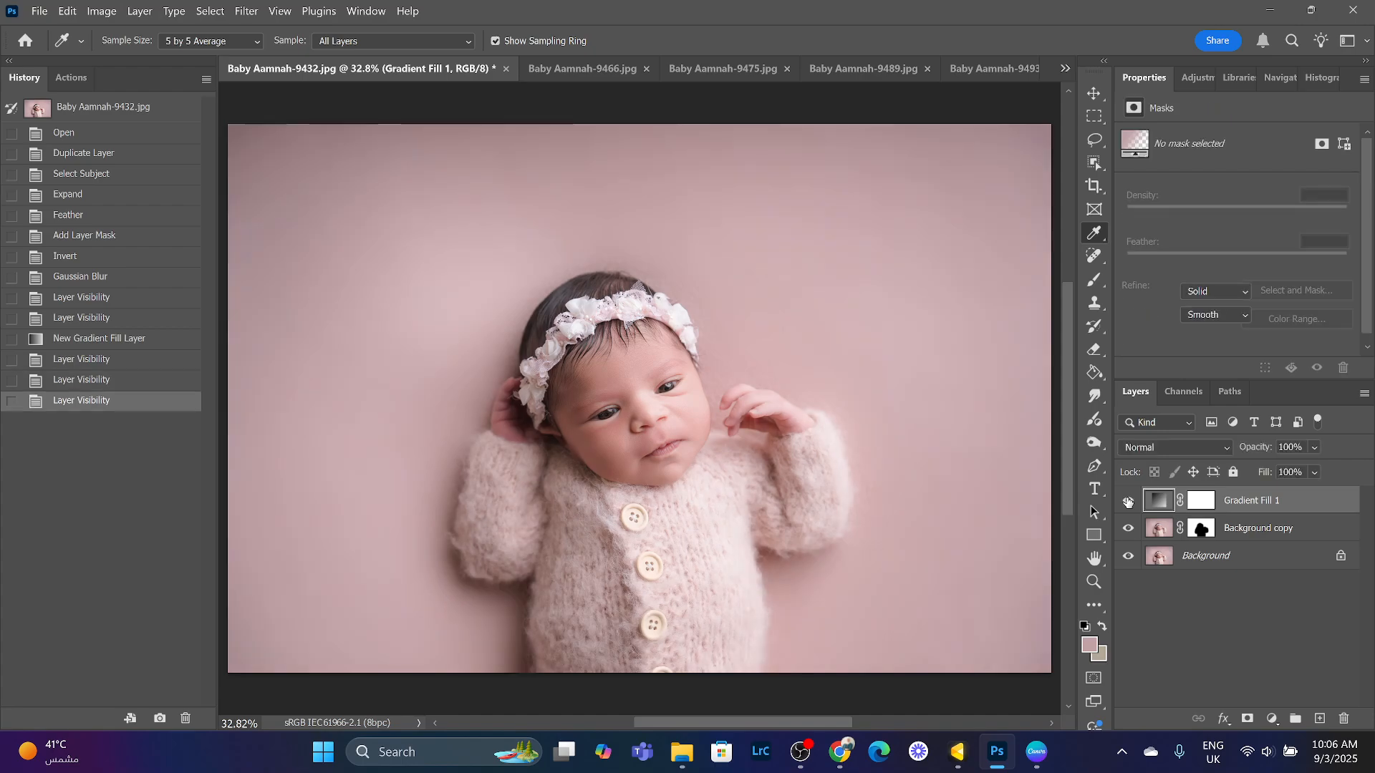
{"action": "left_click", "coordinate": [1128, 501]}
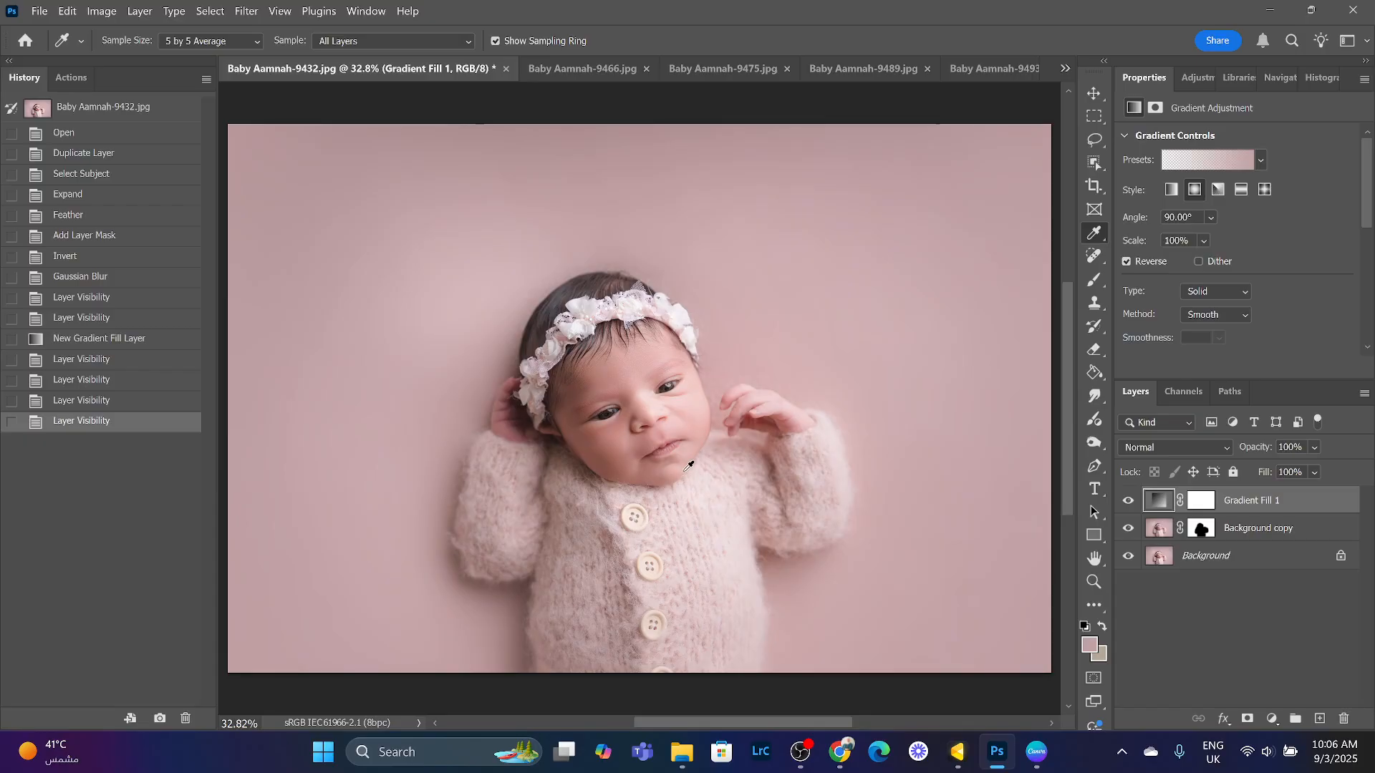
- Select the Gradient Fill layer's mask and set the Brush tool to a soft round tip at 0% hardness, about 174 px
{"action": "left_click", "coordinate": [1202, 502]}
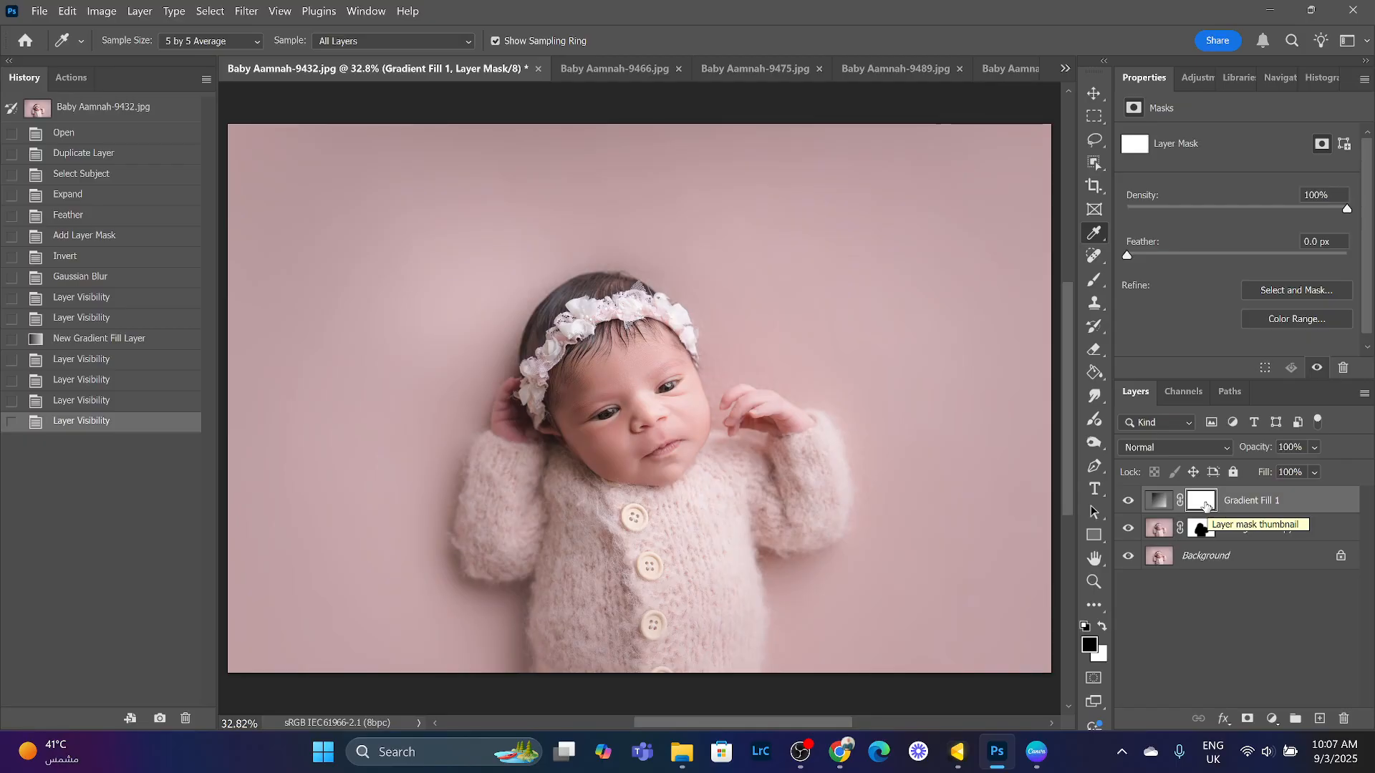
{"action": "left_click", "coordinate": [1093, 282]}
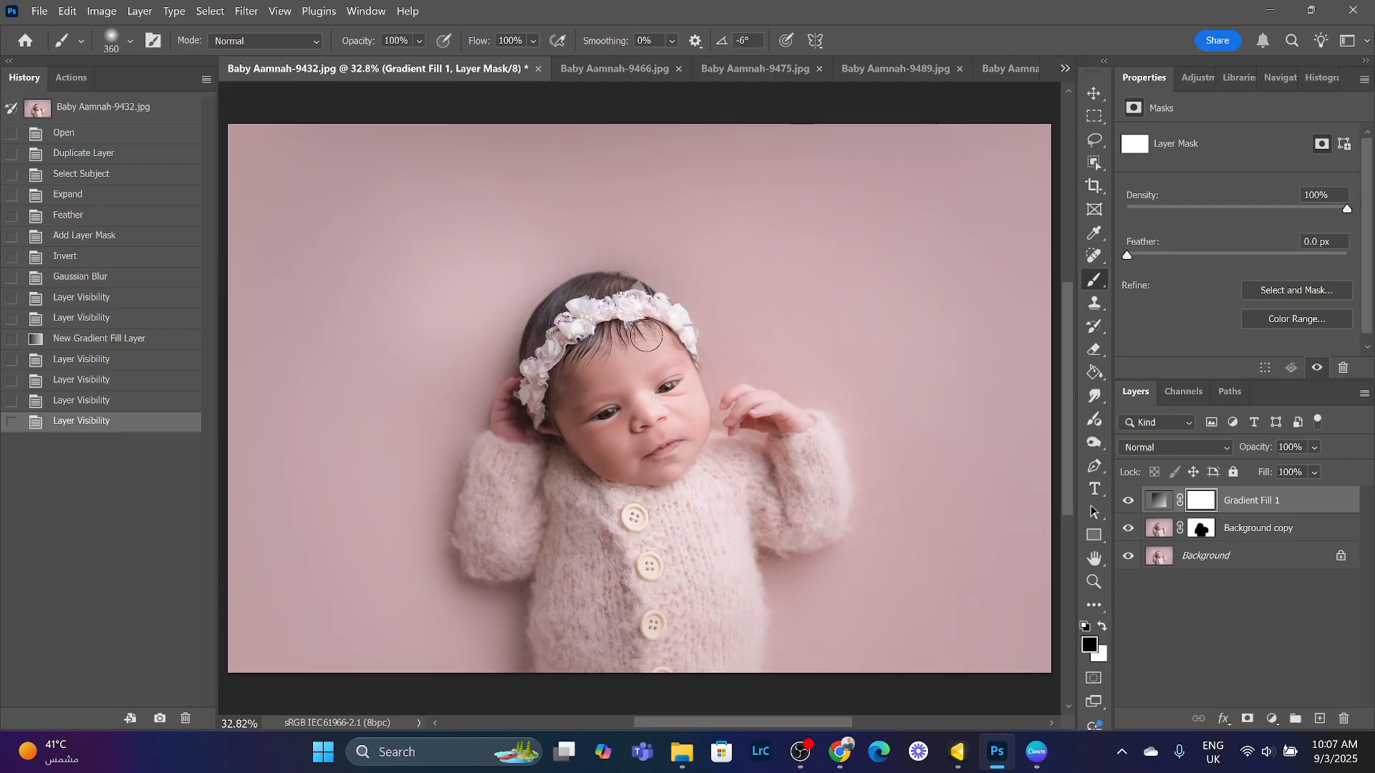
{"action": "left_click", "coordinate": [128, 40]}
{"action": "mouse_move", "coordinate": [101, 140]}
{"action": "left_mouse_down"}
{"action": "mouse_move", "coordinate": [119, 142]}
{"action": "mouse_move", "coordinate": [80, 136]}
{"action": "left_mouse_up"}
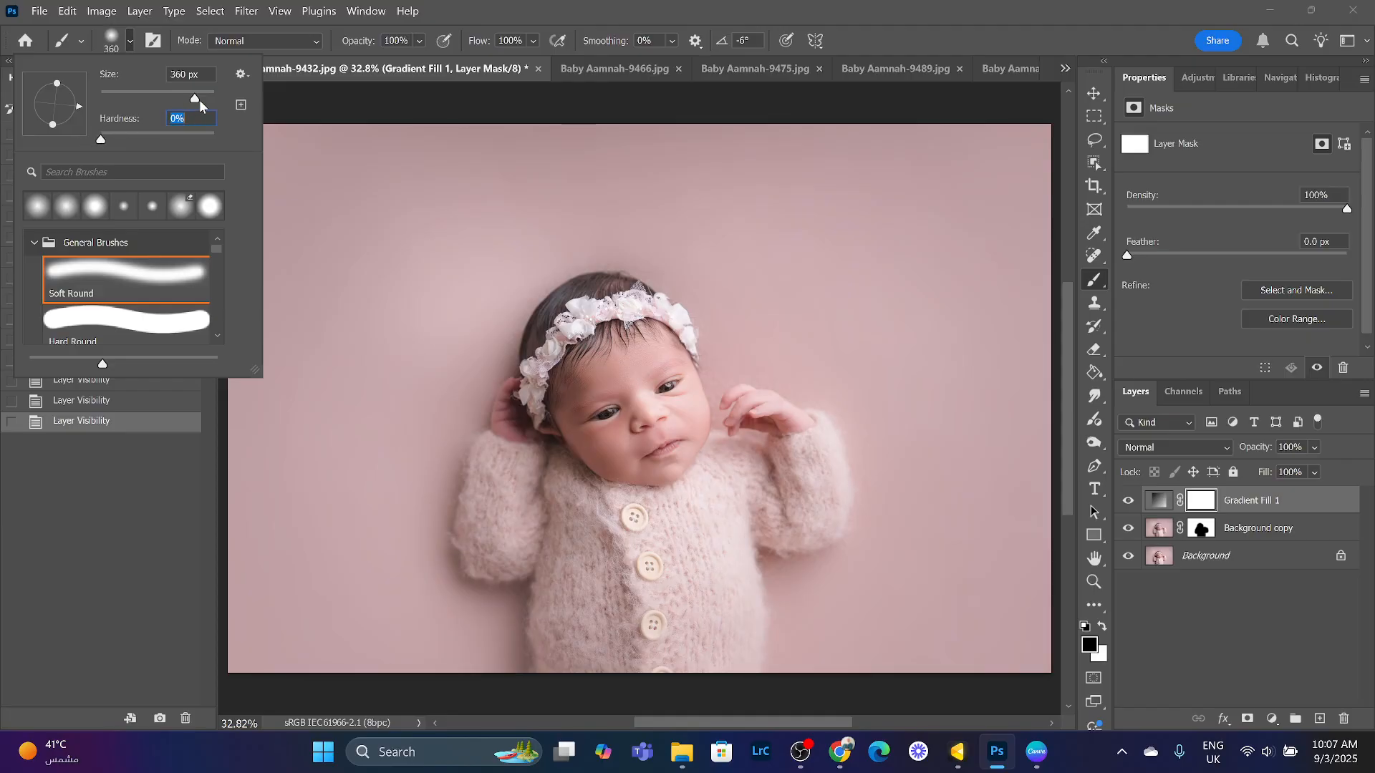
{"action": "left_click_drag", "start_coordinate": [199, 100], "coordinate": [181, 100]}
{"action": "left_click", "coordinate": [630, 393]}
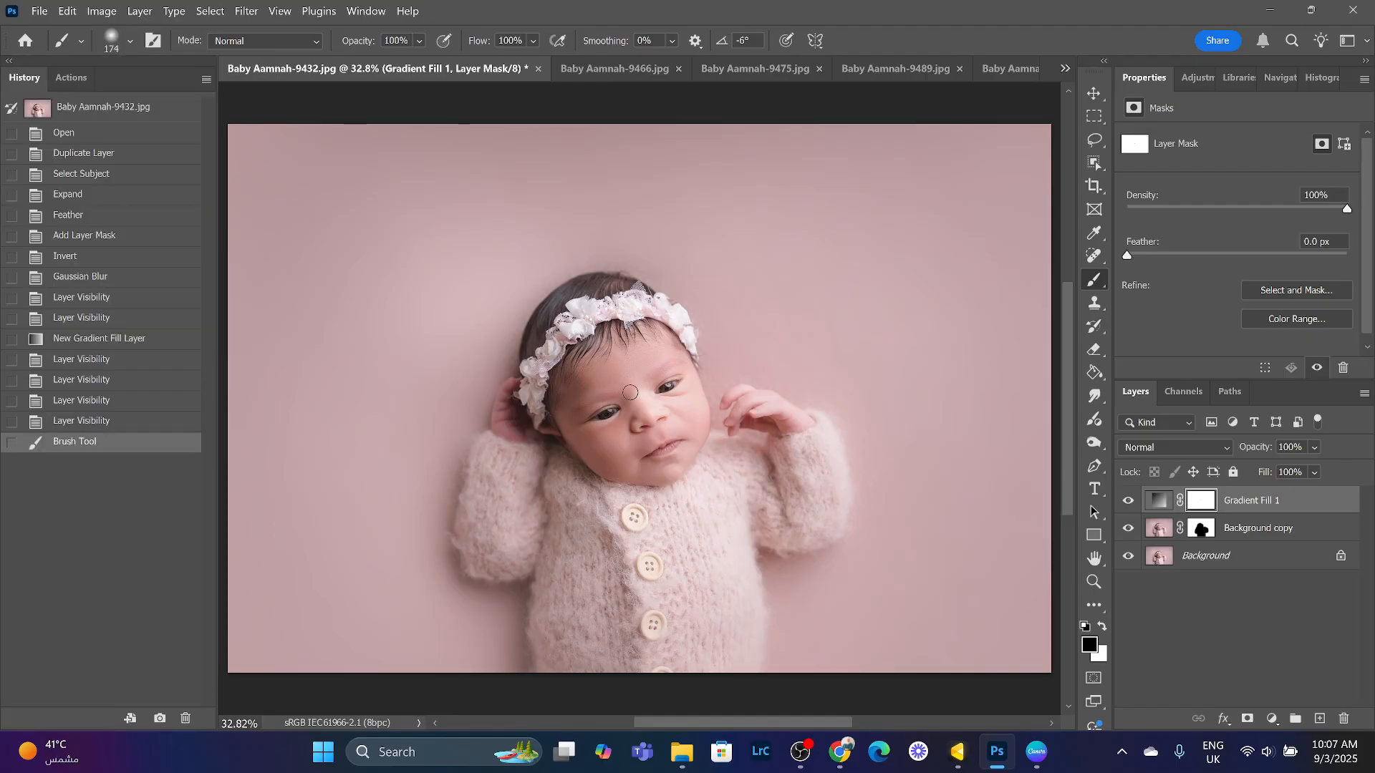
{"action": "right_click", "coordinate": [630, 392]}
{"action": "left_click", "coordinate": [621, 386]}
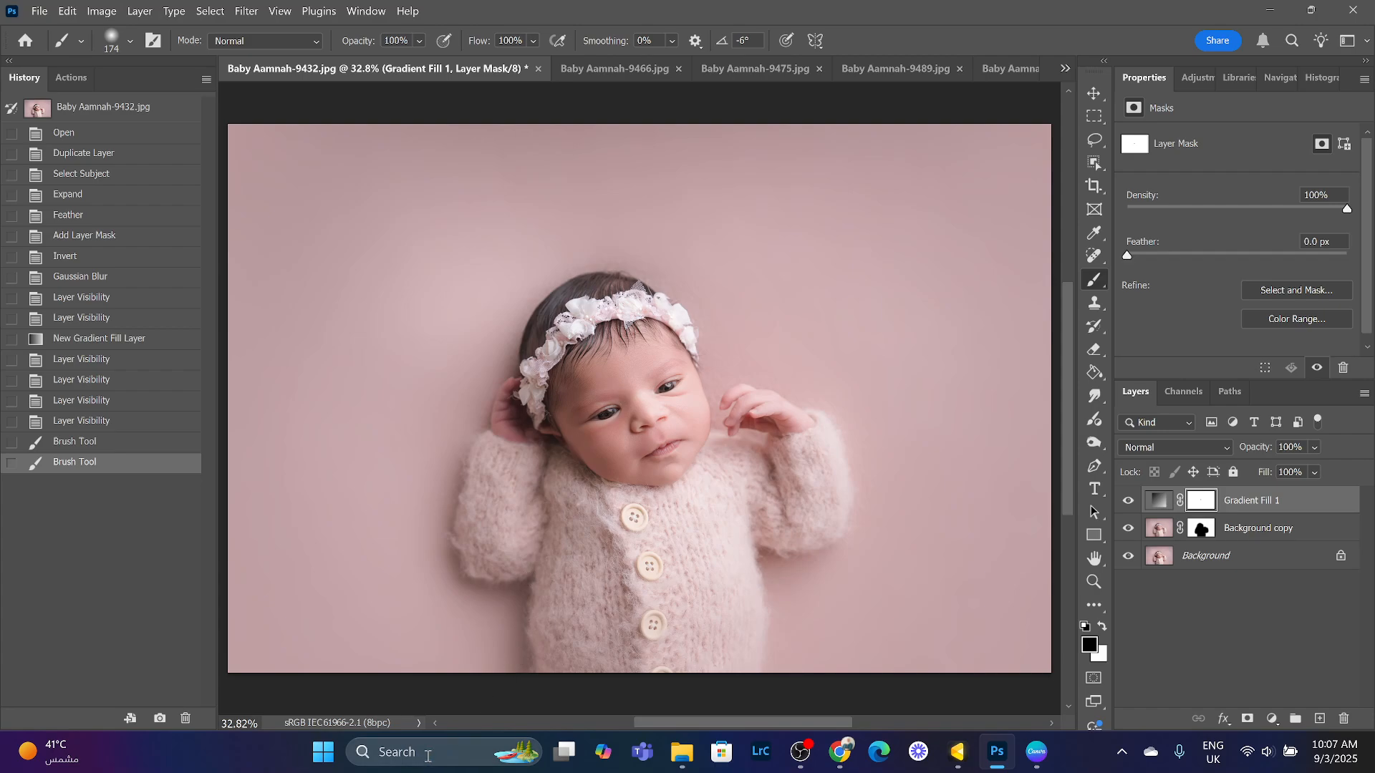
{"action": "left_click", "coordinate": [473, 746]}
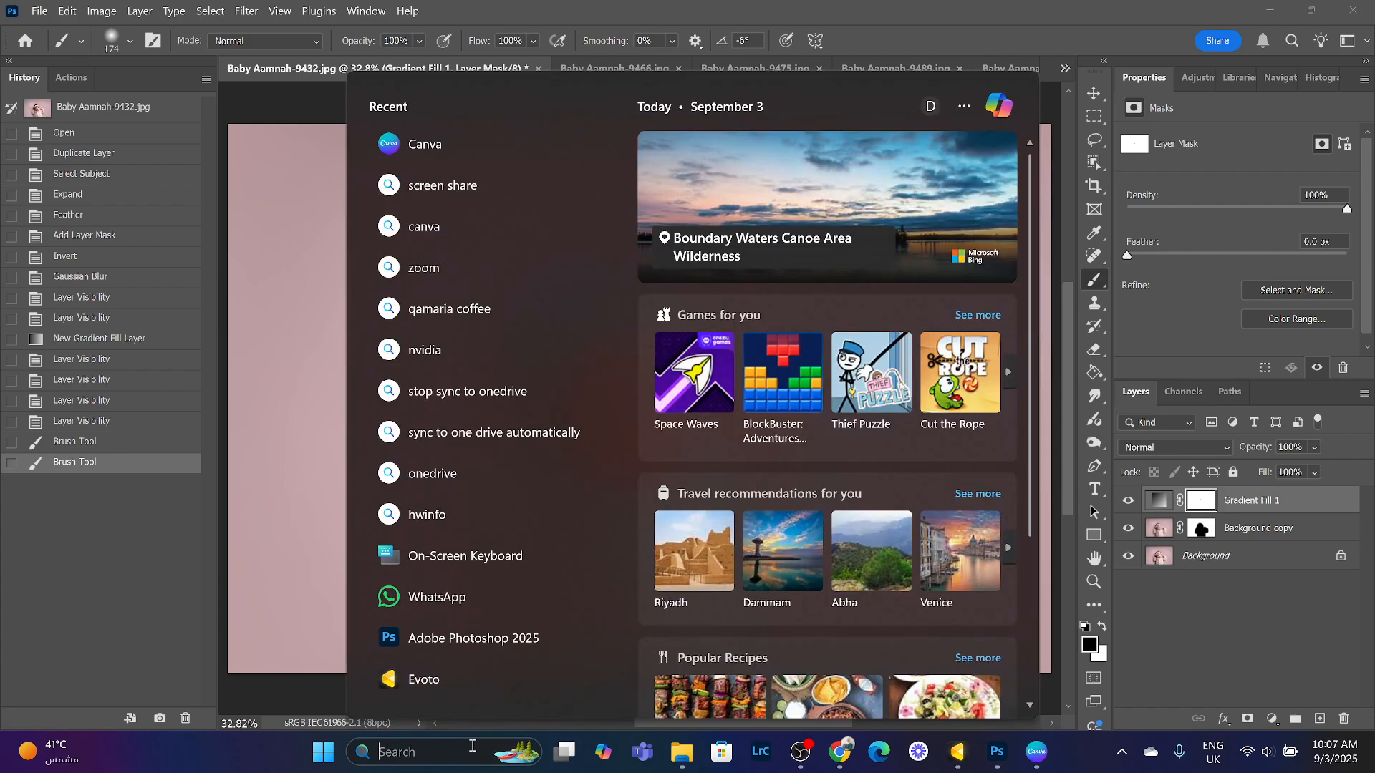
{"action": "type", "text": "ke"}
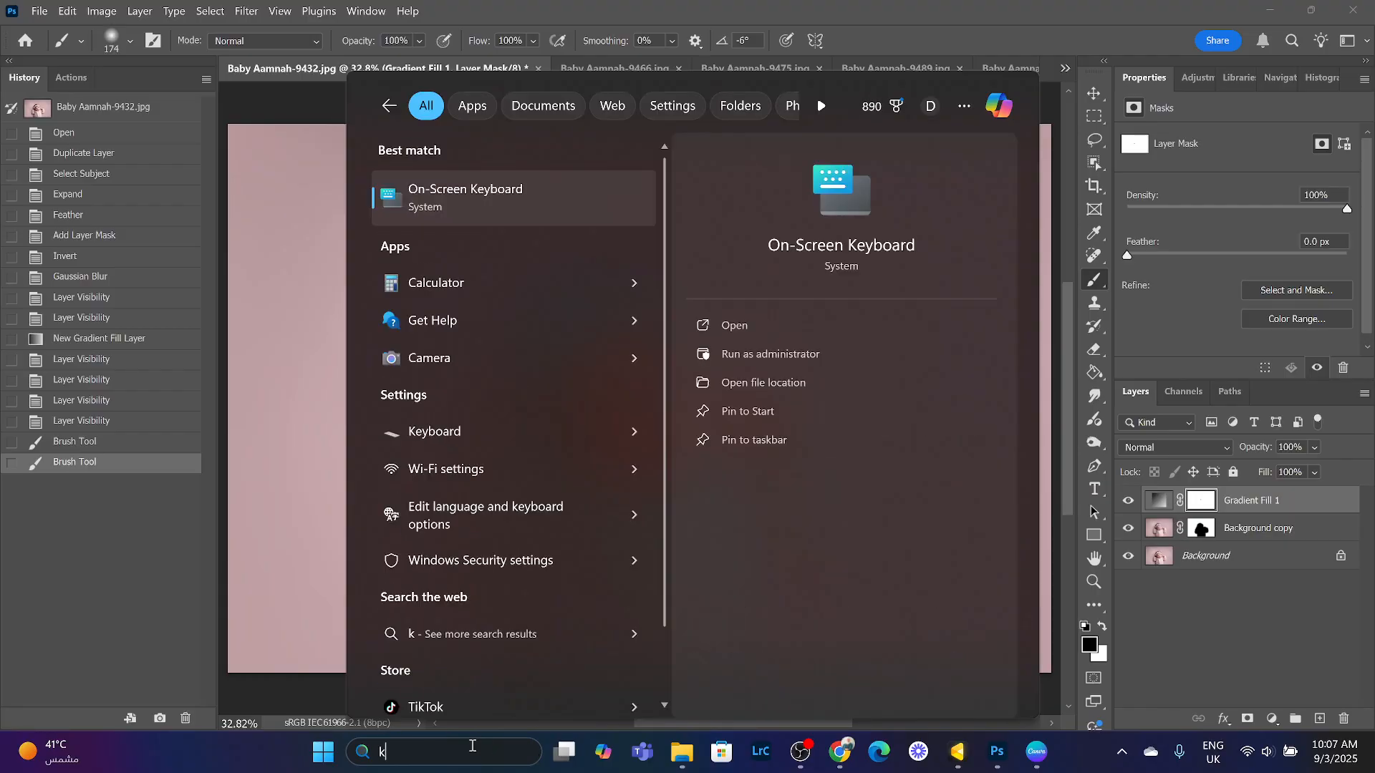
{"action": "left_click", "coordinate": [614, 196]}
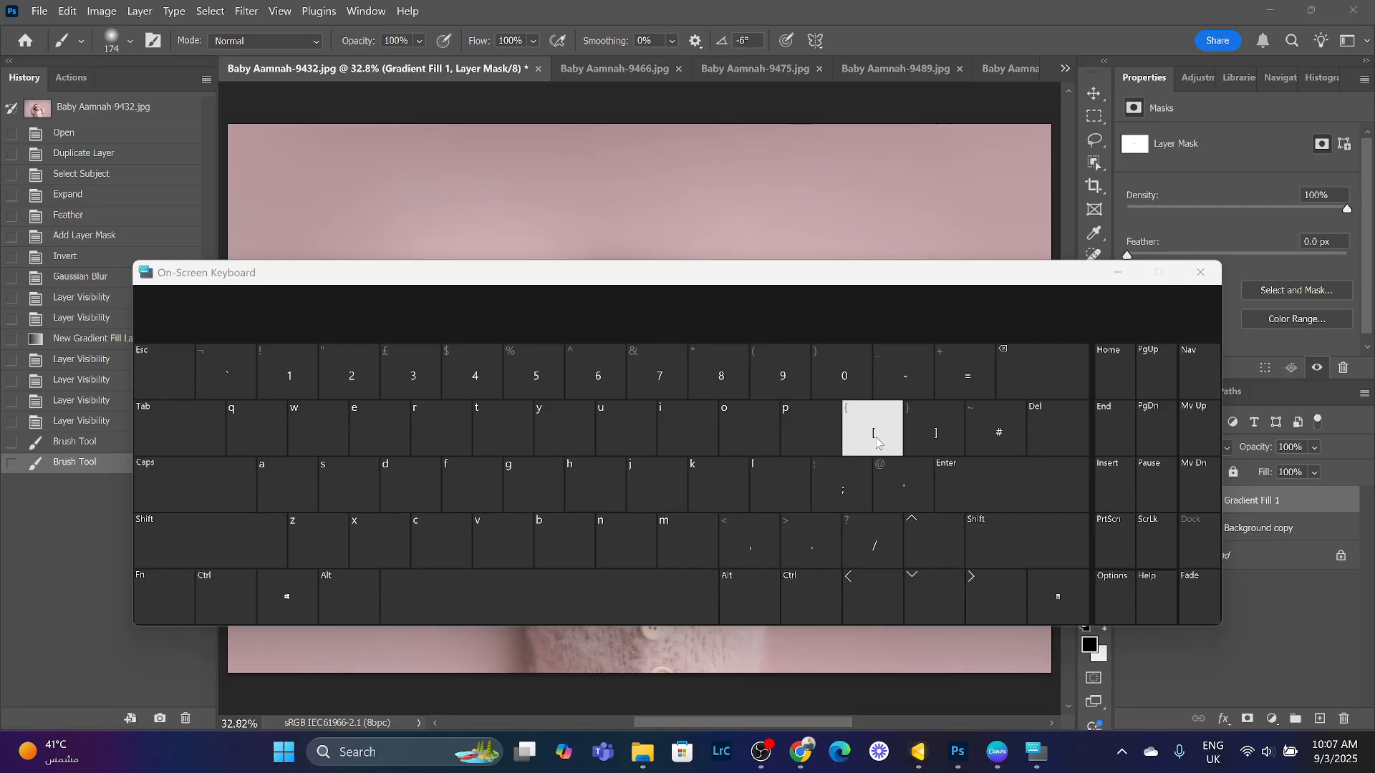
{"action": "left_click", "coordinate": [1201, 272]}
- Enlarge the brush to 1200 px and paint black on the gradient mask over the baby to keep her clear of the fill
{"action": "key", "text": "bracketright"}
{"action": "key", "text": "bracketright"}
{"action": "key", "text": "bracketright"}
{"action": "key", "text": "bracketright"}
{"action": "key", "text": "bracketright"}
{"action": "key", "text": "bracketright"}
{"action": "key", "text": "bracketright"}
{"action": "key", "text": "bracketright"}
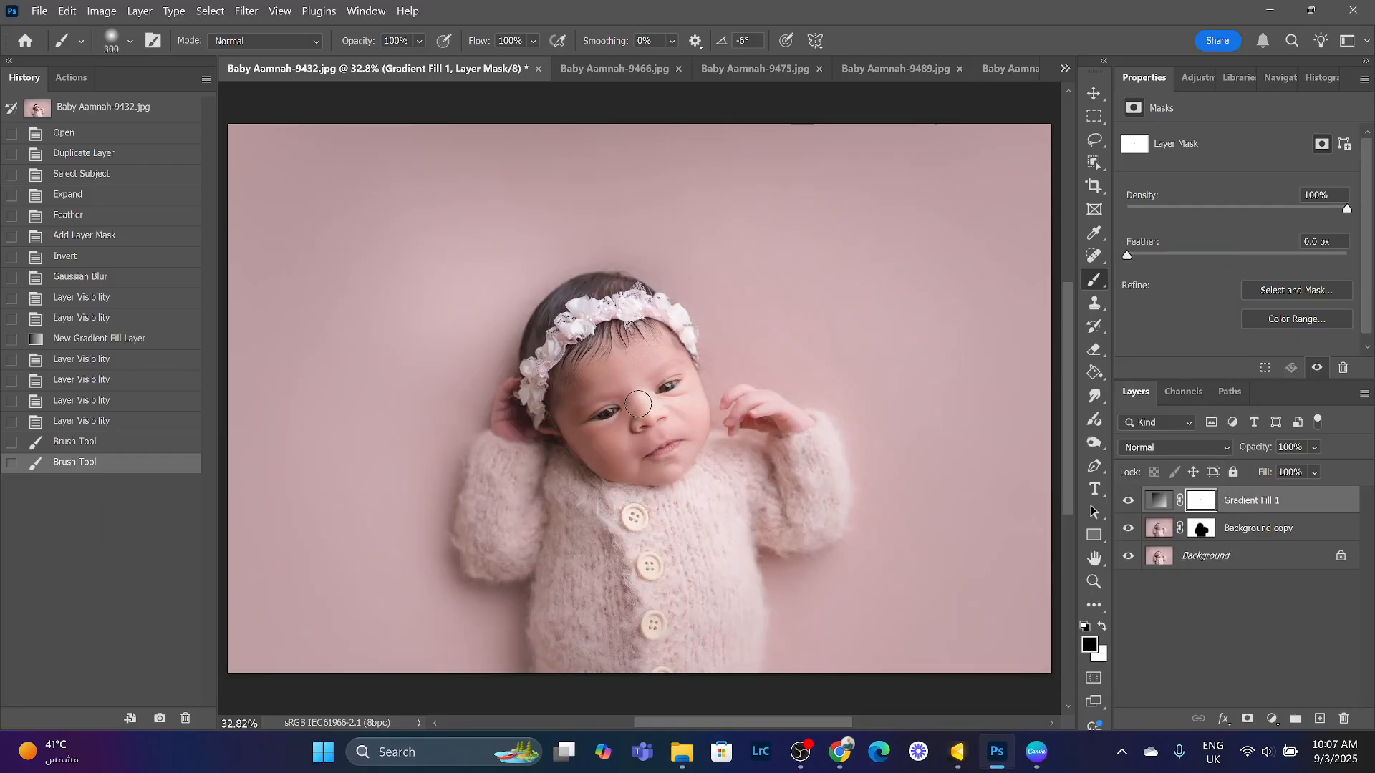
{"action": "key", "text": "bracketright"}
{"action": "key", "text": "bracketright"}
{"action": "key", "text": "bracketright"}
{"action": "key", "text": "bracketright"}
{"action": "key", "text": "bracketright"}
{"action": "left_click", "coordinate": [666, 410]}
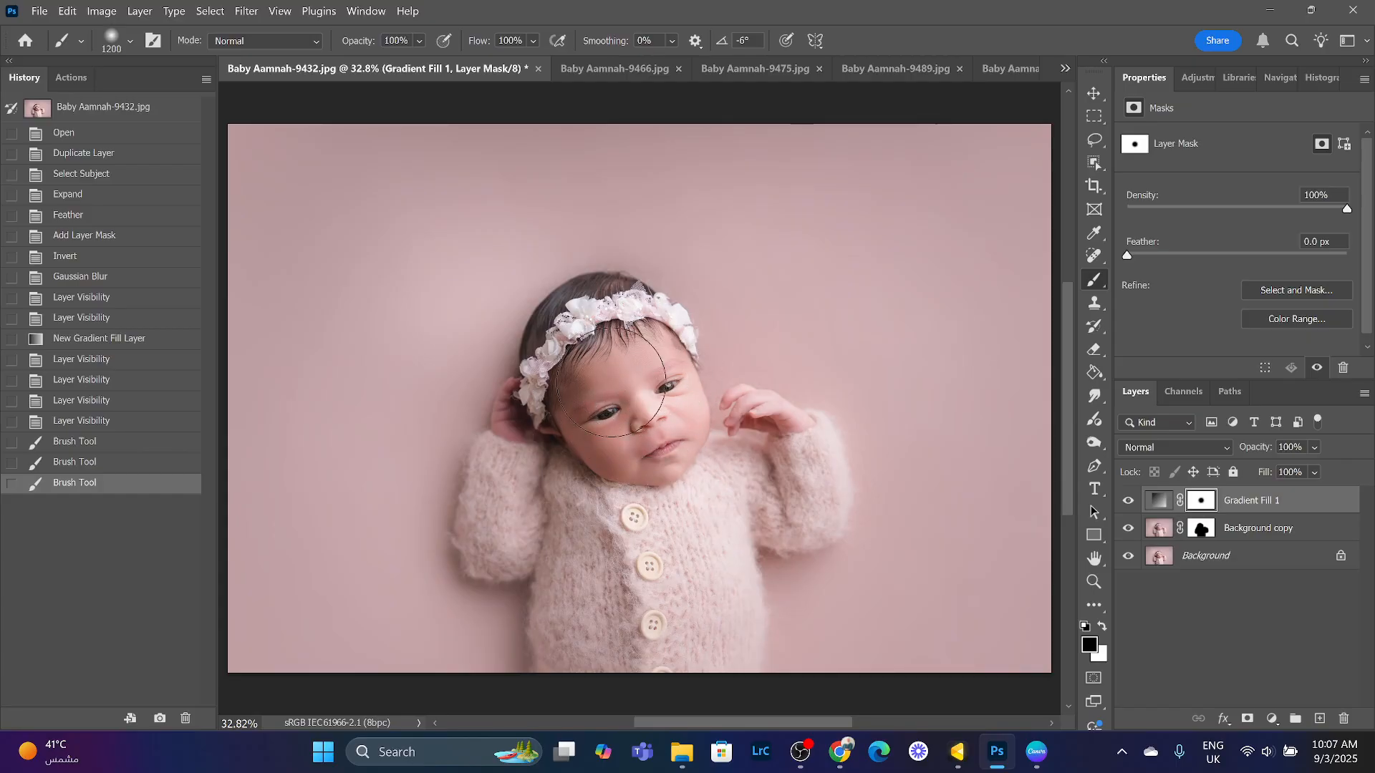
{"action": "left_click", "coordinate": [674, 421]}
{"action": "left_click", "coordinate": [419, 41]}
{"action": "left_click", "coordinate": [653, 392]}
{"action": "mouse_move", "coordinate": [644, 344]}
{"action": "left_mouse_down"}
{"action": "mouse_move", "coordinate": [629, 431]}
{"action": "mouse_move", "coordinate": [643, 409]}
{"action": "mouse_move", "coordinate": [625, 417]}
{"action": "left_mouse_up"}
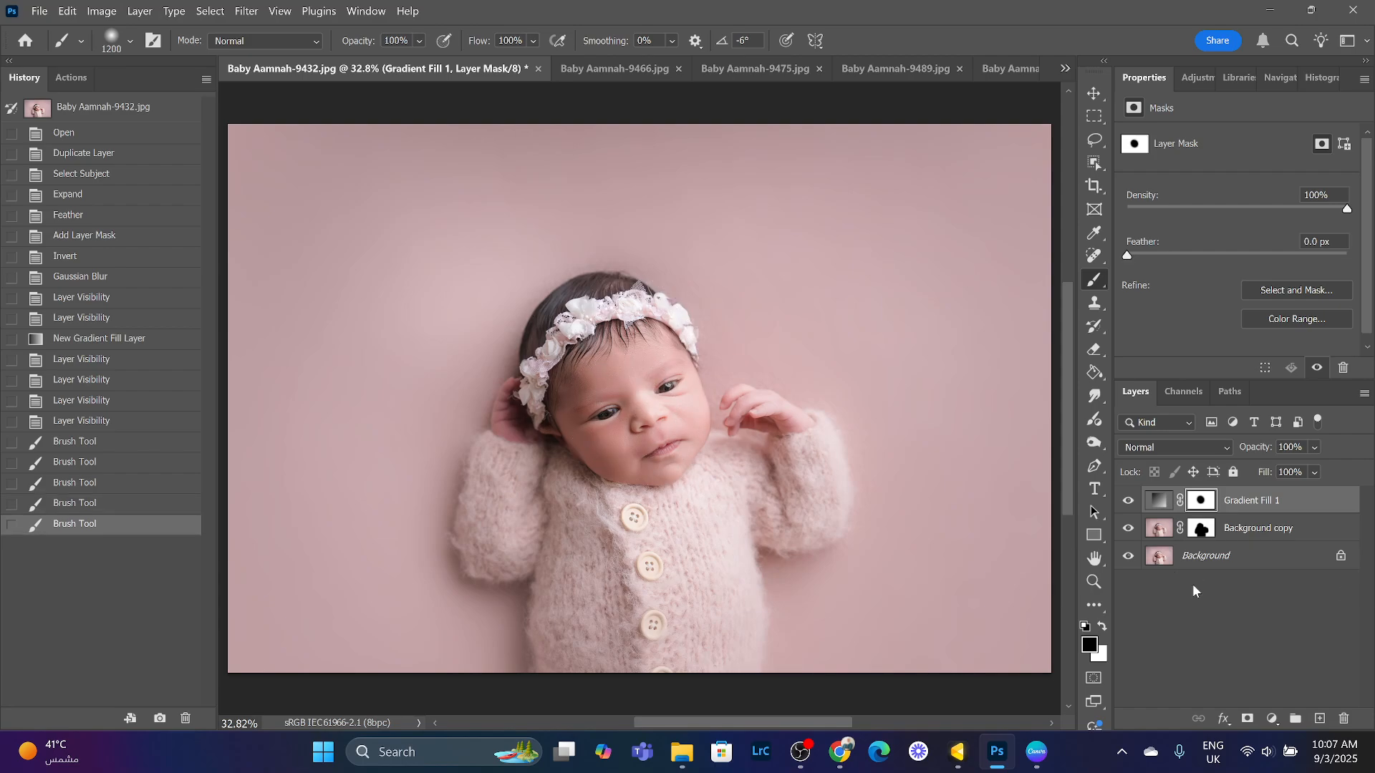
- Lower the Gradient Fill layer's opacity to 42%, toggling its visibility to judge the effect
{"action": "left_click", "coordinate": [1314, 472]}
{"action": "mouse_move", "coordinate": [1364, 471]}
{"action": "left_mouse_down"}
{"action": "mouse_move", "coordinate": [1331, 470]}
{"action": "mouse_move", "coordinate": [1360, 476]}
{"action": "left_mouse_up"}
{"action": "left_click", "coordinate": [1135, 501]}
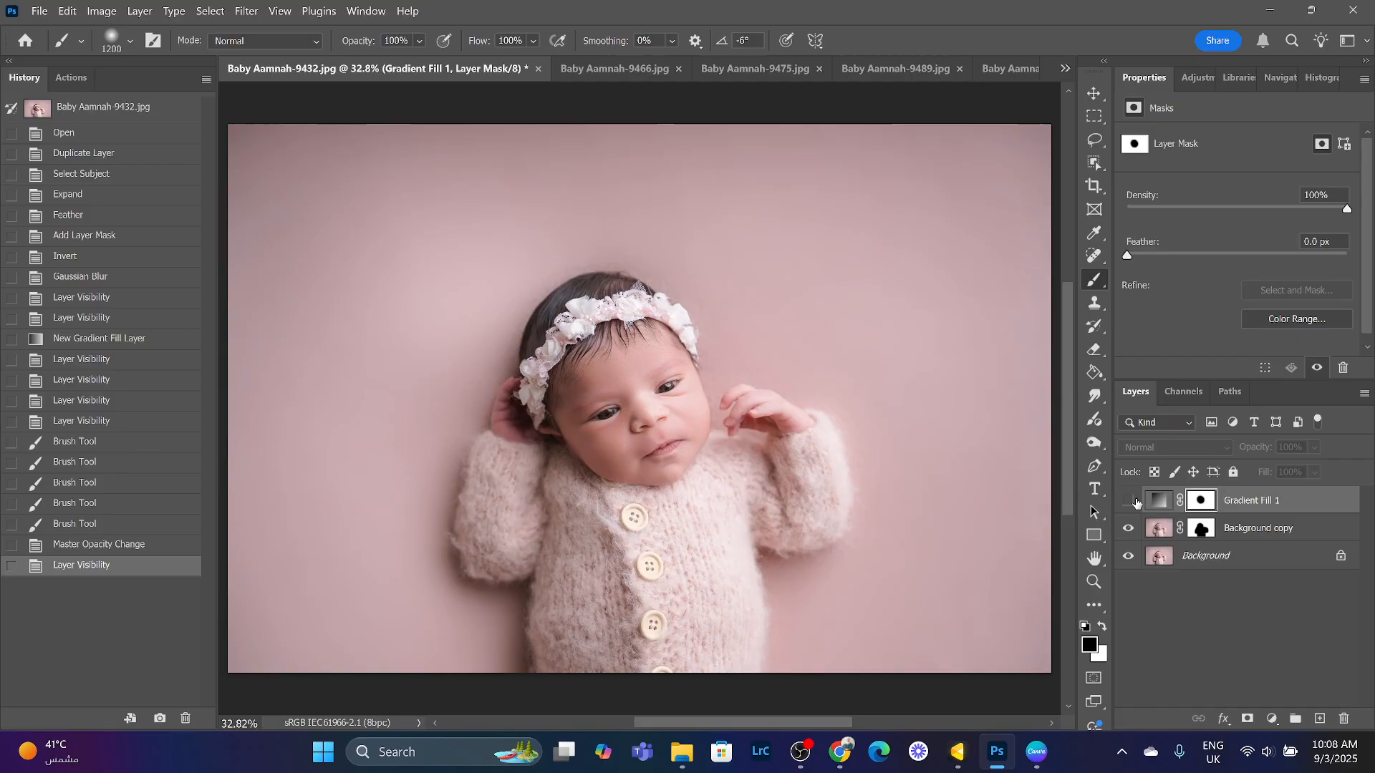
{"action": "left_click", "coordinate": [1134, 502]}
{"action": "left_click", "coordinate": [1316, 447]}
{"action": "left_click_drag", "start_coordinate": [1361, 470], "coordinate": [1314, 470]}
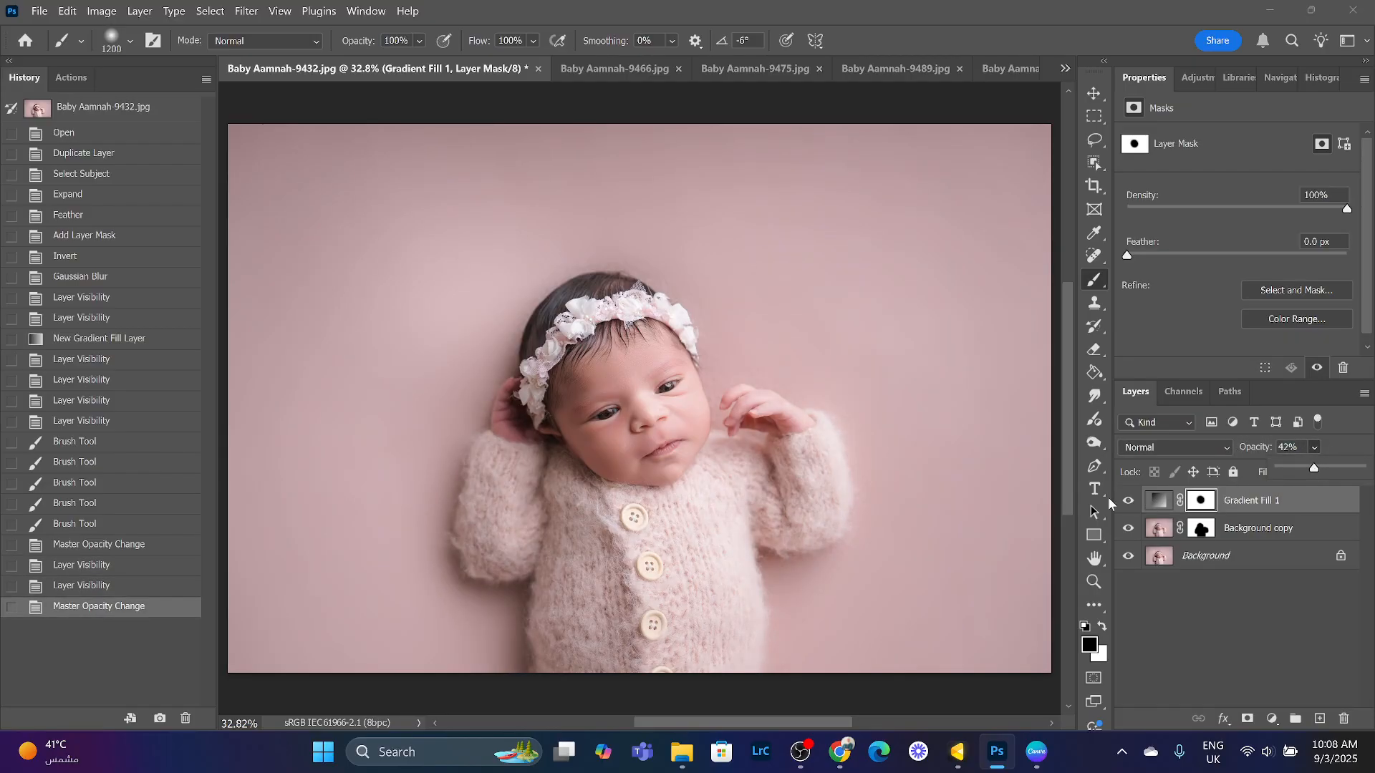
- Zoom out and toggle the Gradient Fill and Background copy layers' visibility to compare before and after
{"action": "left_click", "coordinate": [1129, 503]}
{"action": "left_click", "coordinate": [1129, 503]}
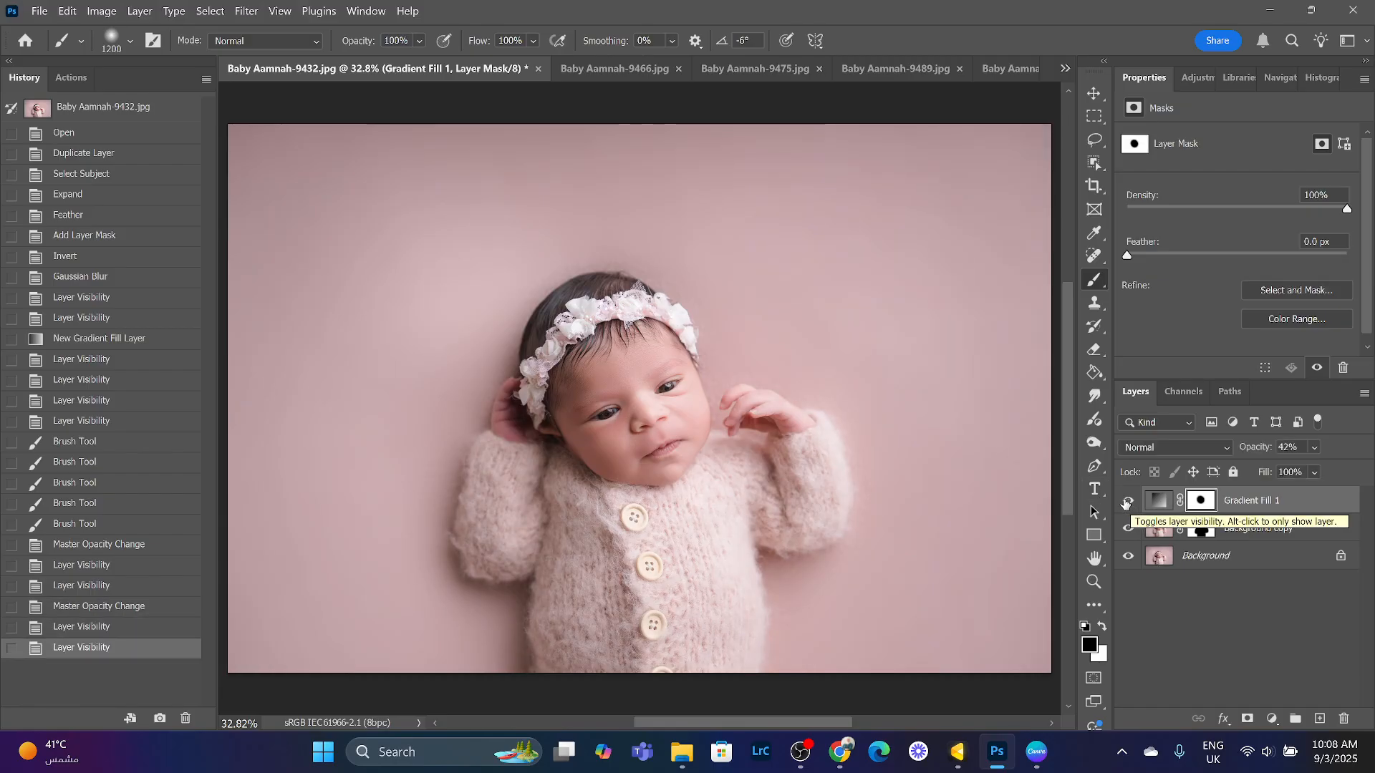
{"action": "left_click", "coordinate": [1093, 583]}
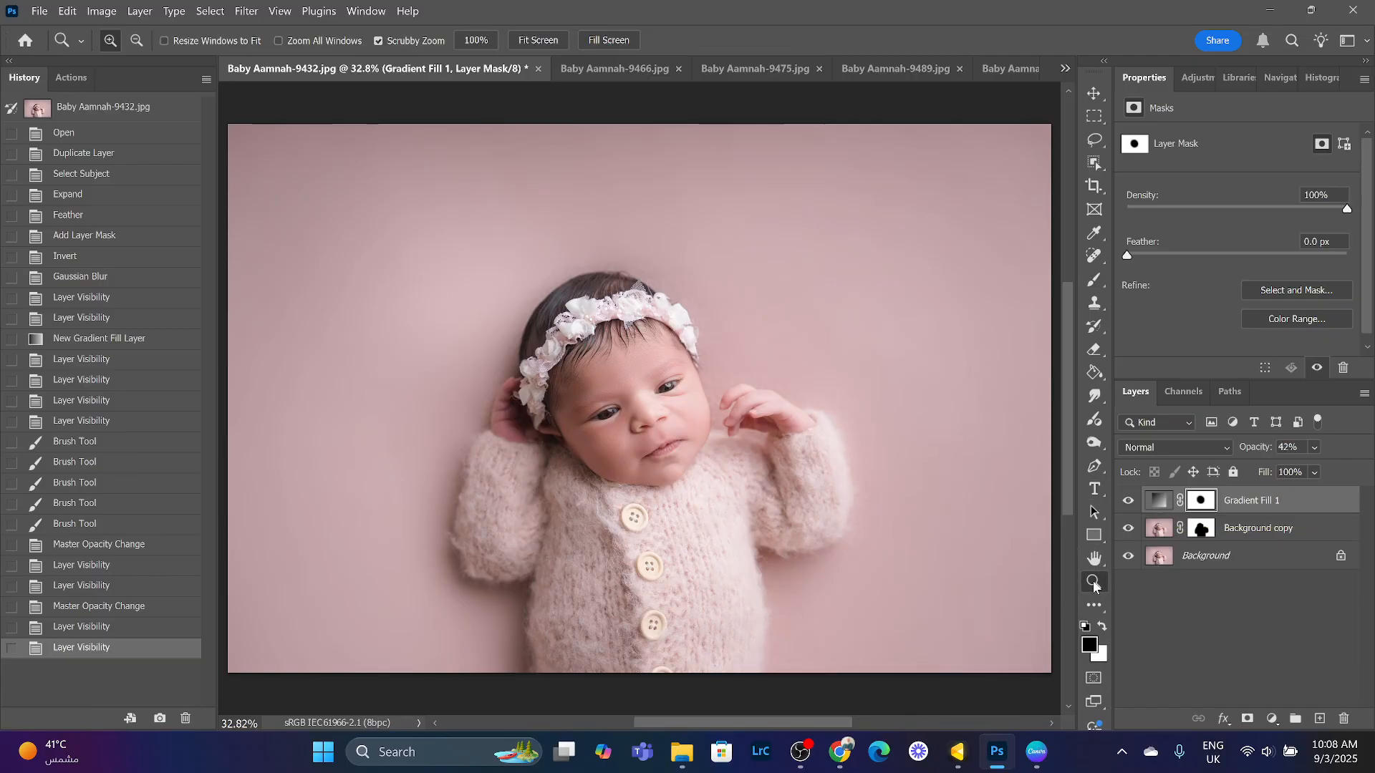
{"action": "left_click", "coordinate": [136, 40]}
{"action": "left_click", "coordinate": [615, 381]}
{"action": "left_click", "coordinate": [614, 427]}
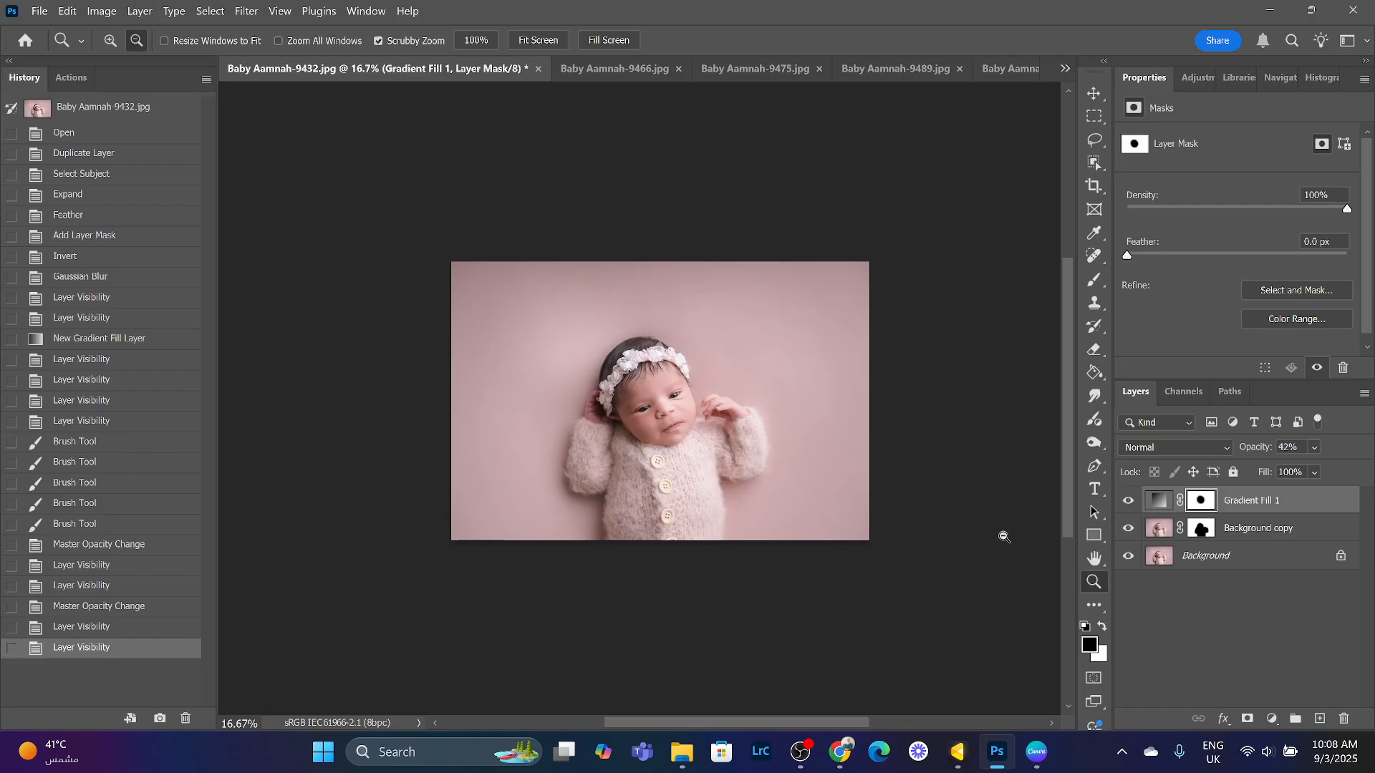
{"action": "left_click", "coordinate": [1127, 500]}
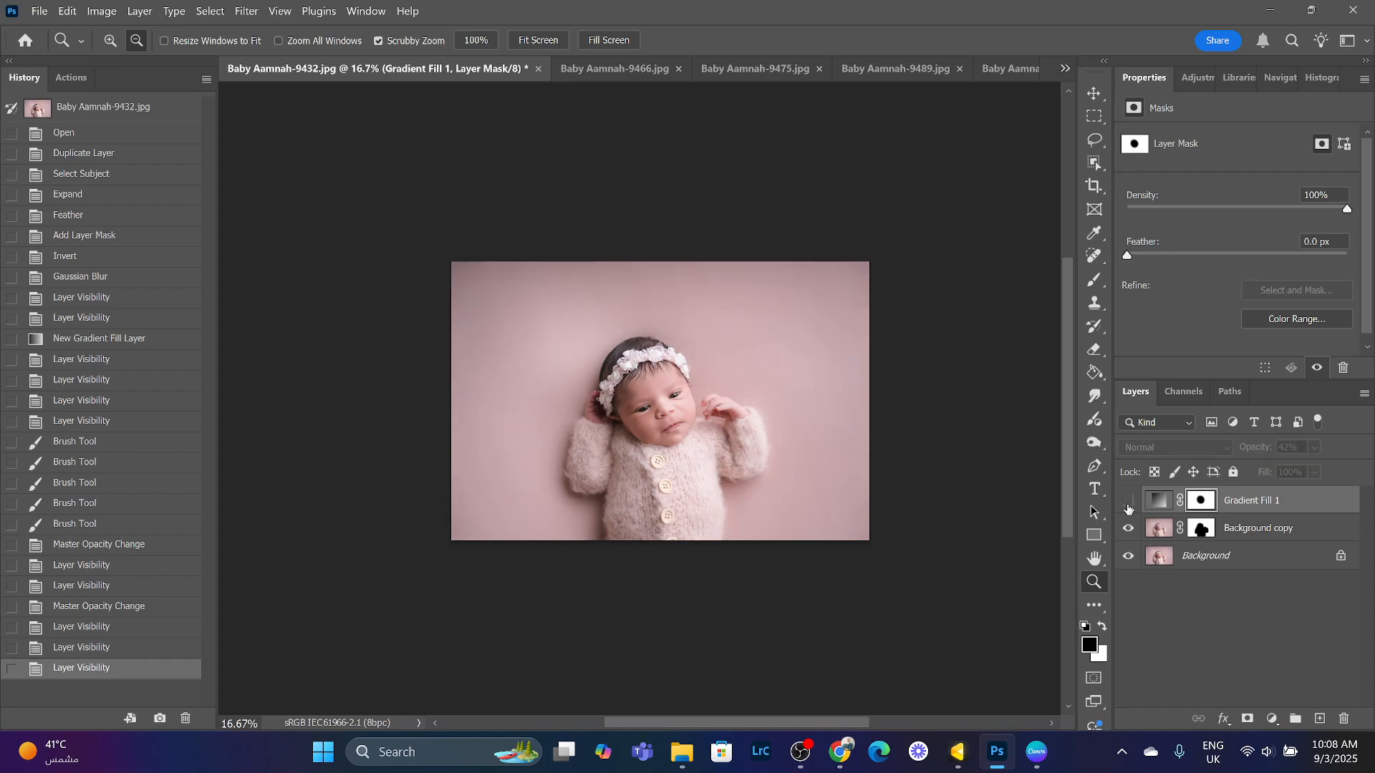
{"action": "left_click", "coordinate": [1127, 500]}
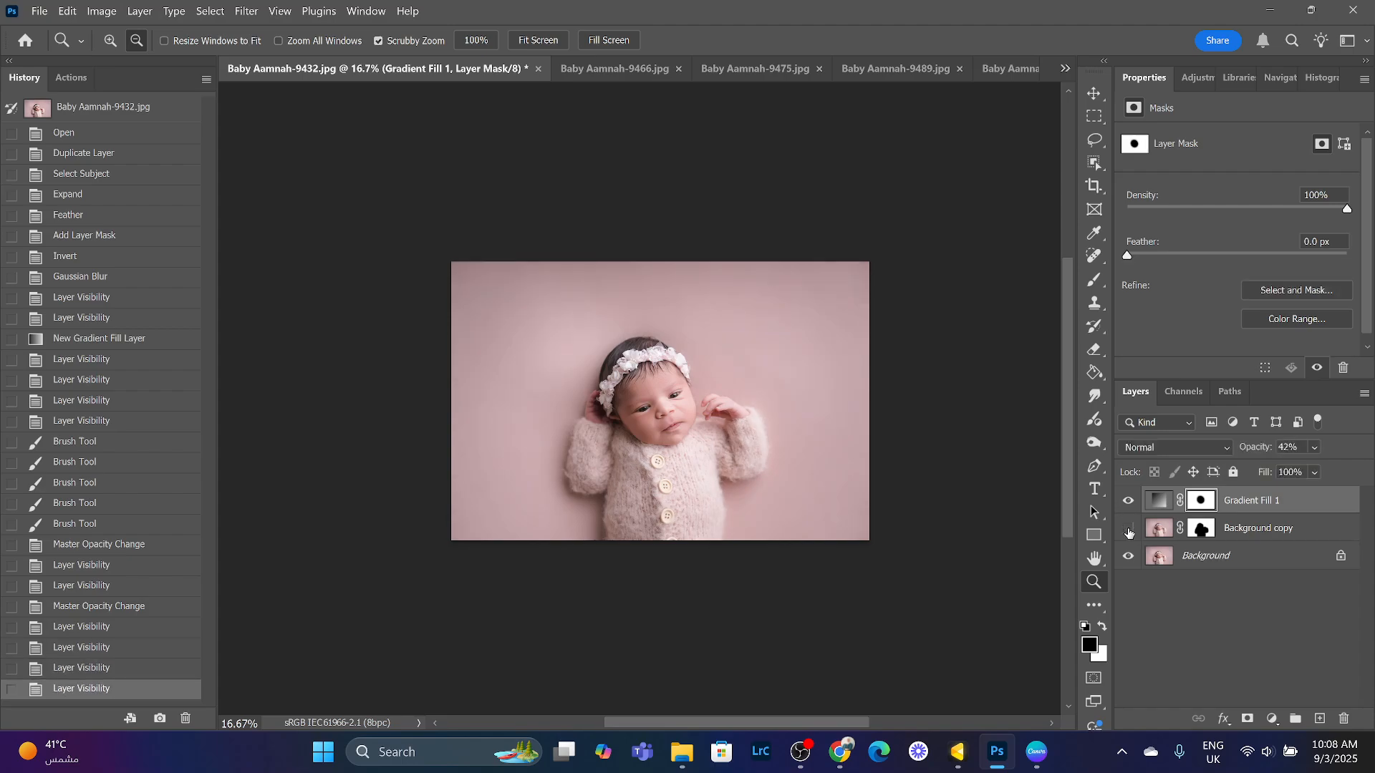
{"action": "left_click", "coordinate": [1129, 529]}
{"action": "left_click", "coordinate": [1128, 529]}
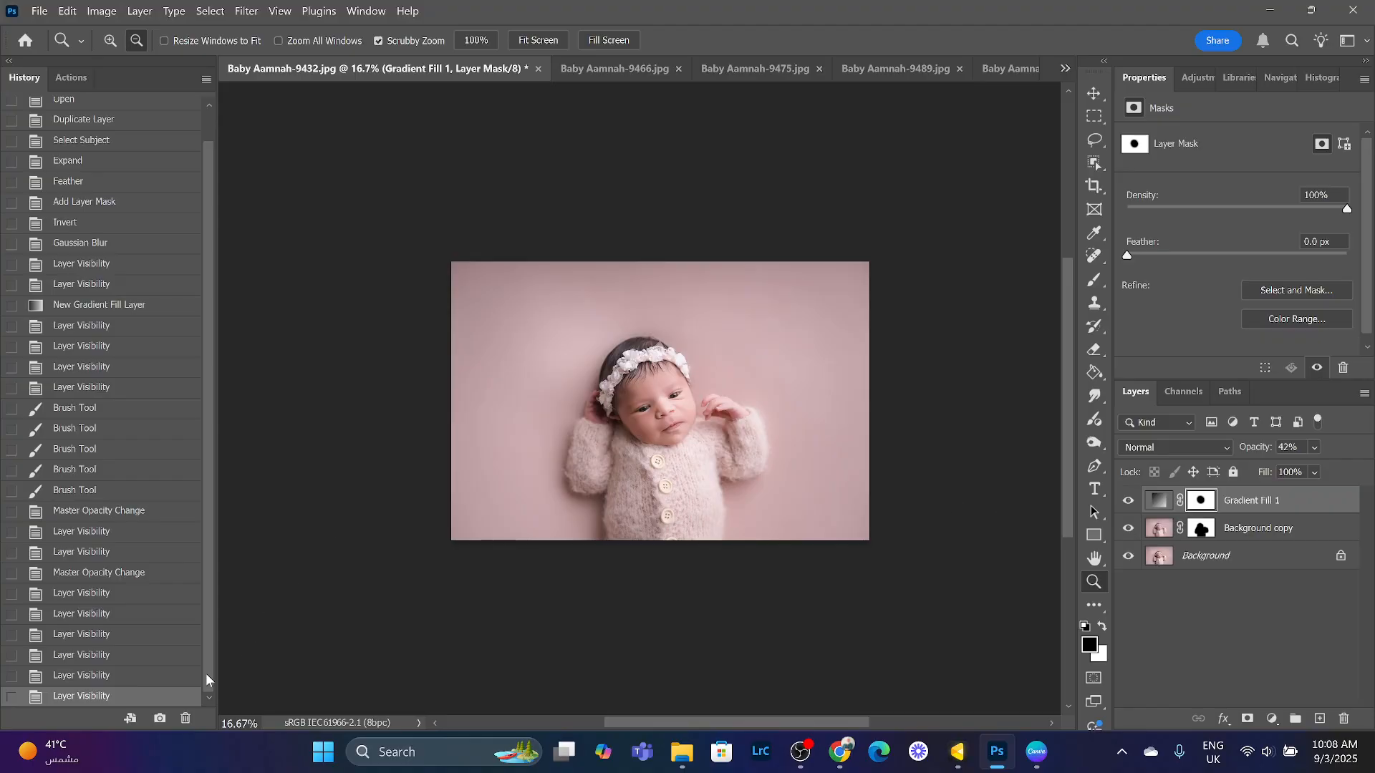
- Take a history snapshot of the current edit
{"action": "left_click_drag", "start_coordinate": [206, 548], "coordinate": [204, 499]}
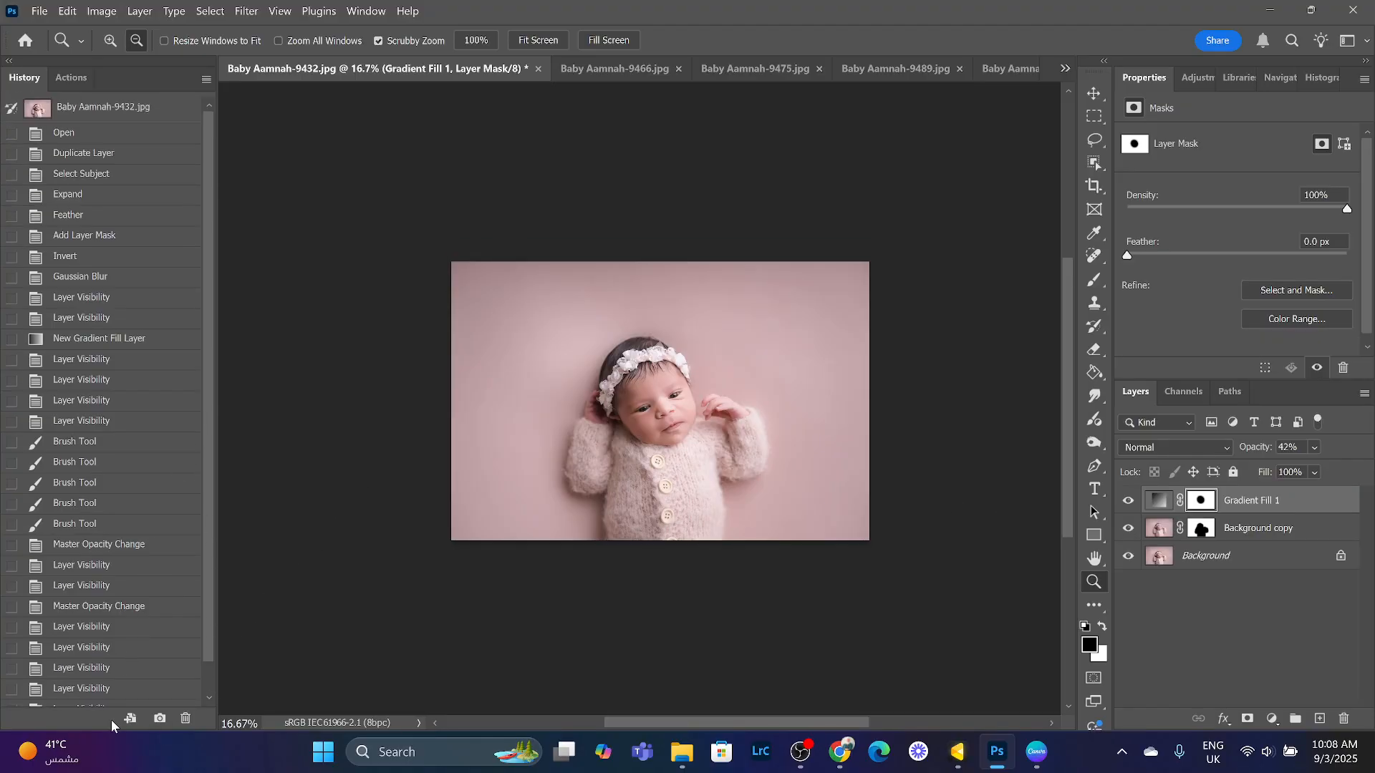
{"action": "left_click", "coordinate": [163, 724]}
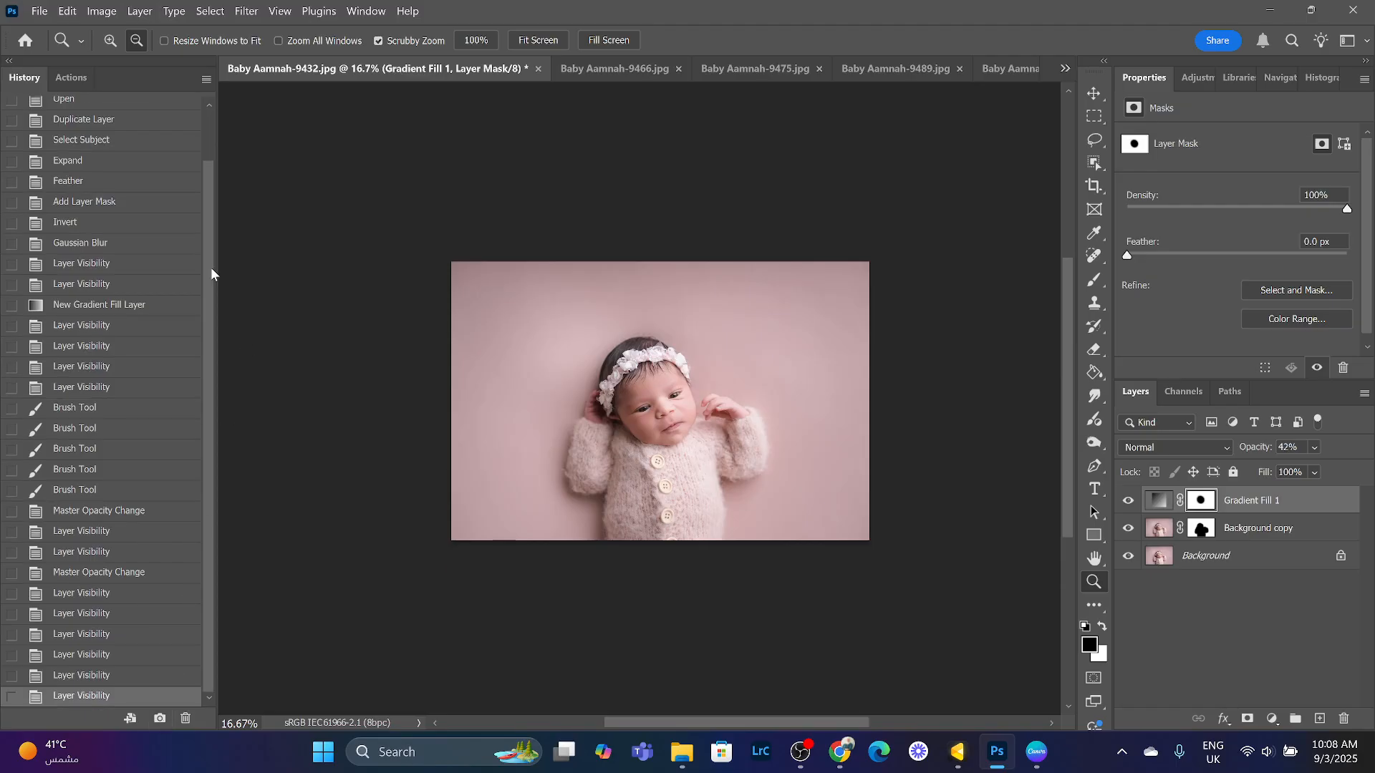
{"action": "left_click_drag", "start_coordinate": [211, 239], "coordinate": [210, 127]}
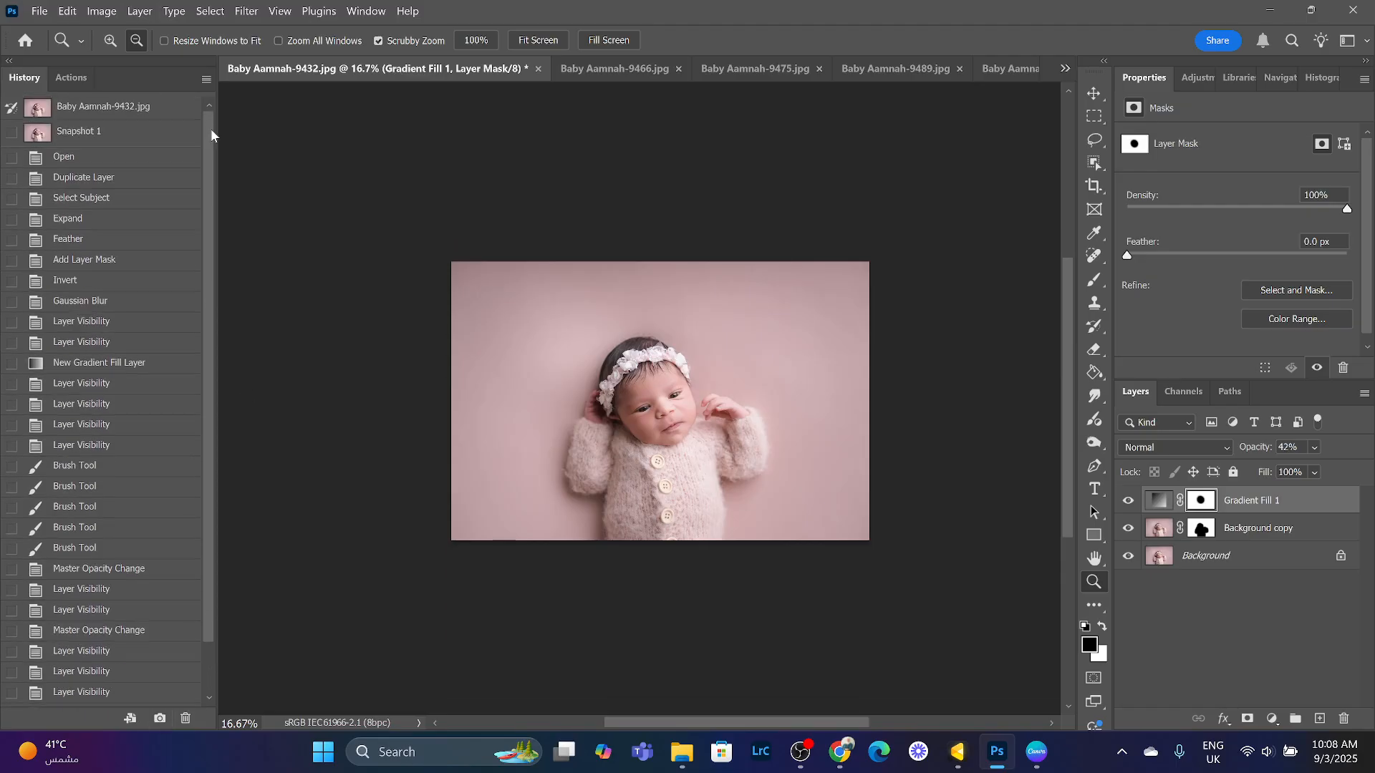
- Fit the image to the screen and switch between the original state and Snapshot 1 to compare
{"action": "left_click", "coordinate": [159, 108]}
{"action": "left_click", "coordinate": [153, 135]}
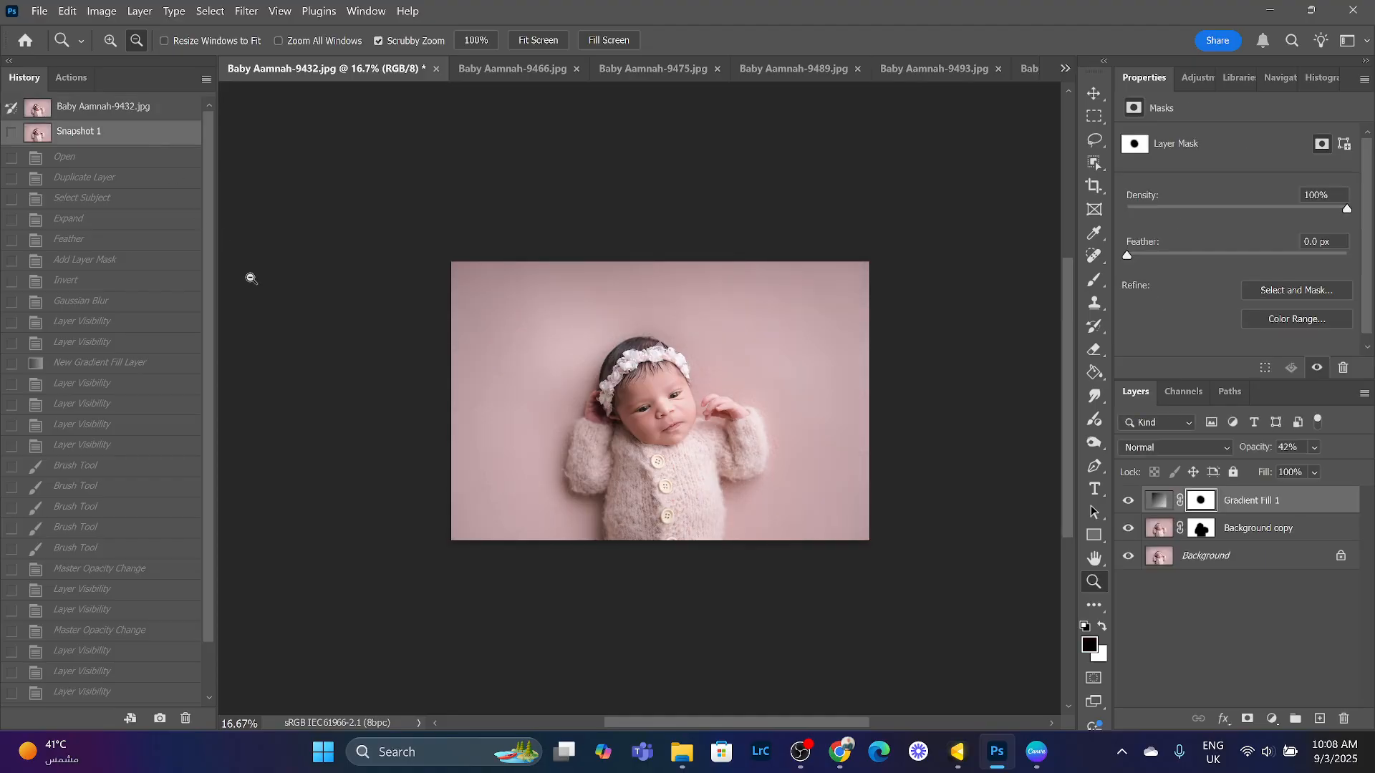
{"action": "left_click_drag", "start_coordinate": [890, 500], "coordinate": [888, 501]}
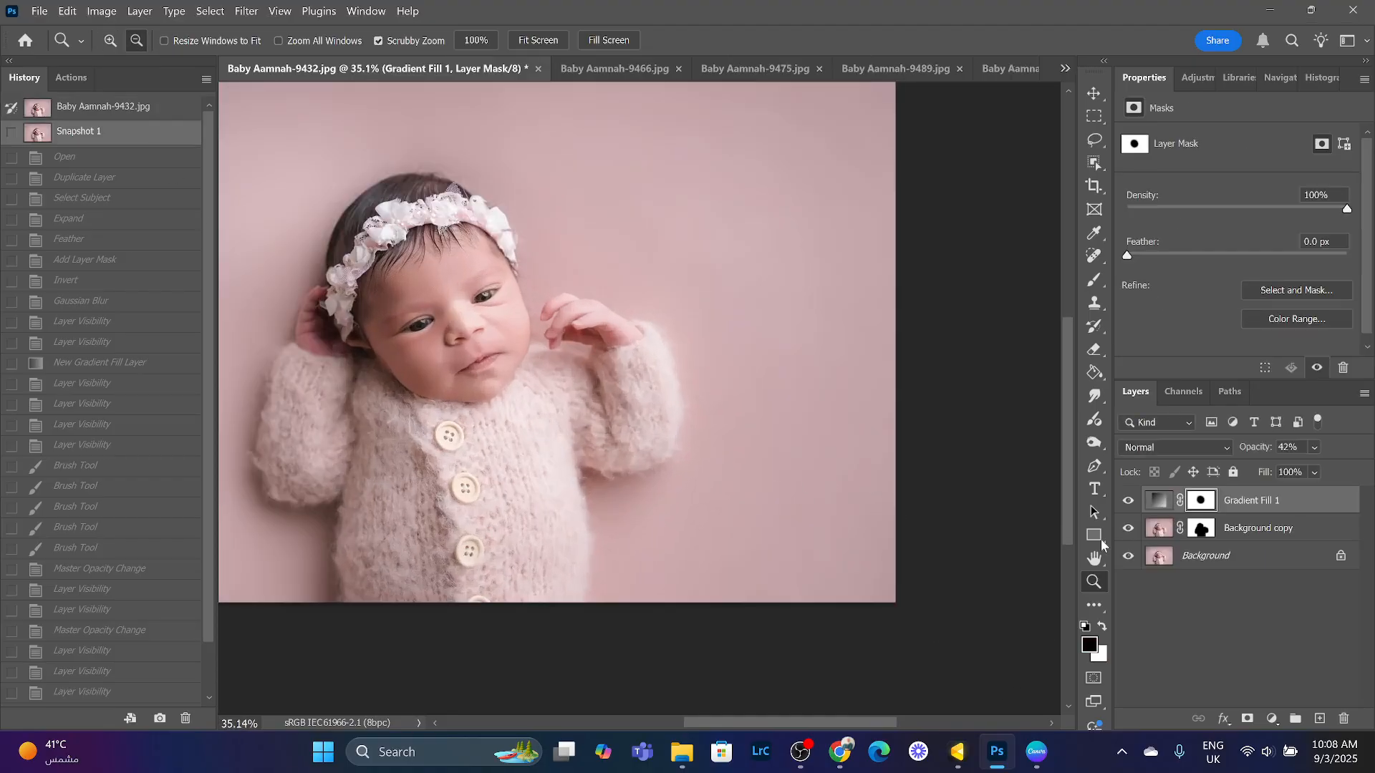
{"action": "left_click", "coordinate": [537, 40]}
{"action": "left_click", "coordinate": [127, 110]}
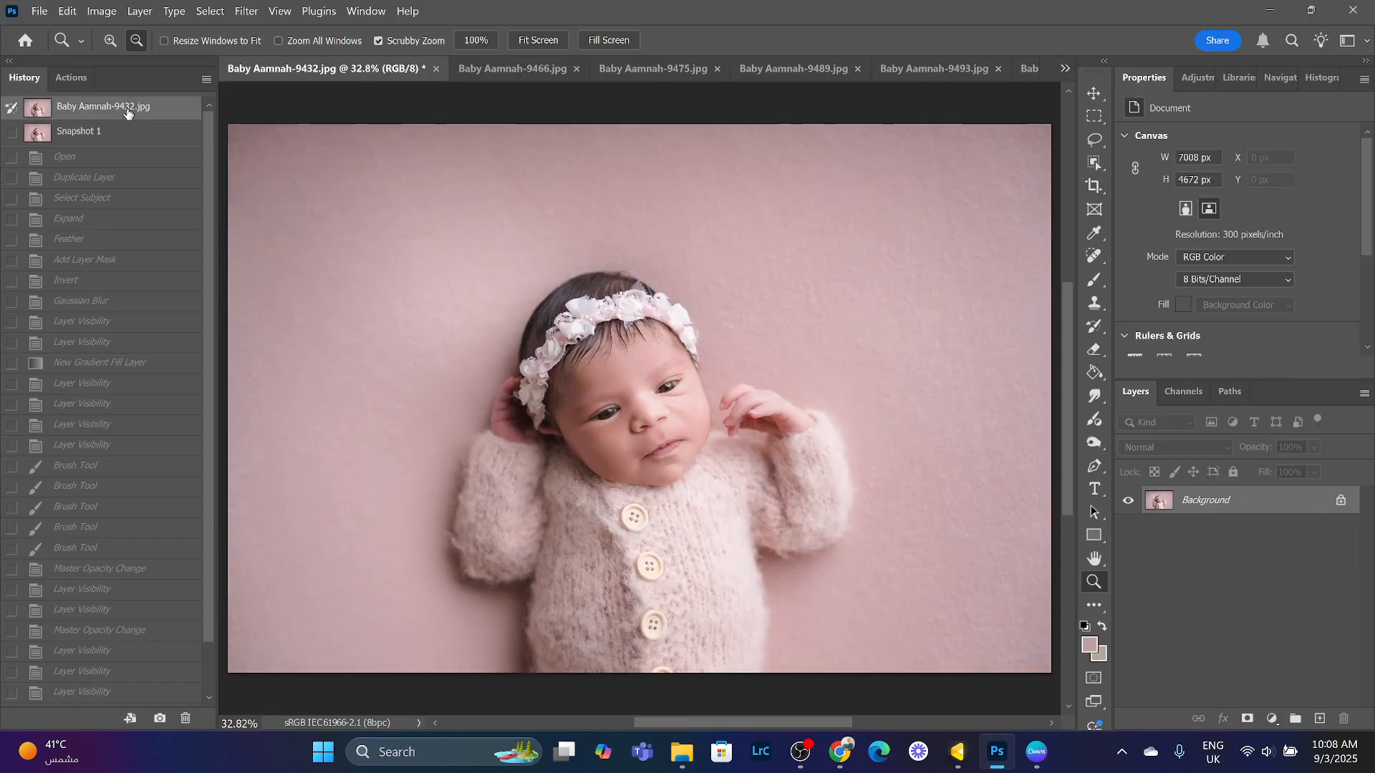
{"action": "left_click", "coordinate": [149, 142]}
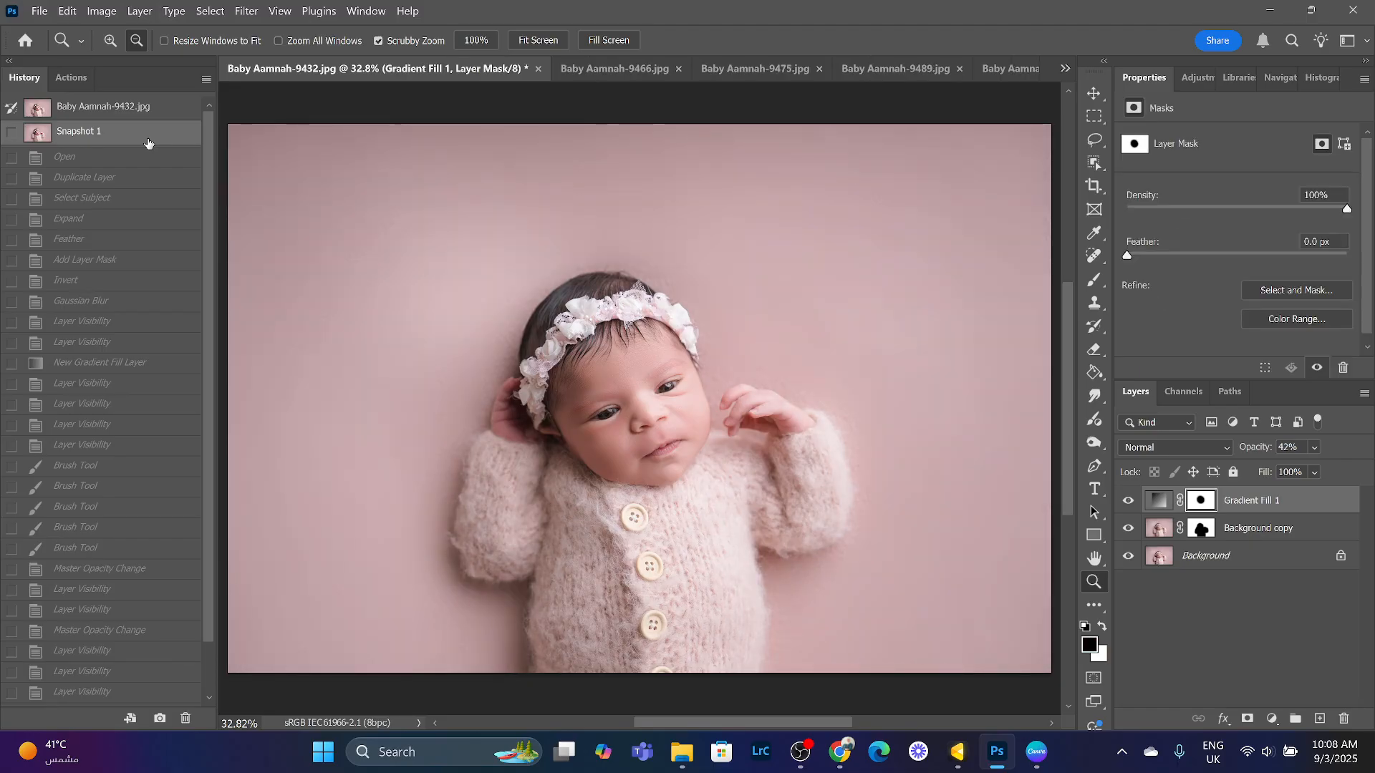